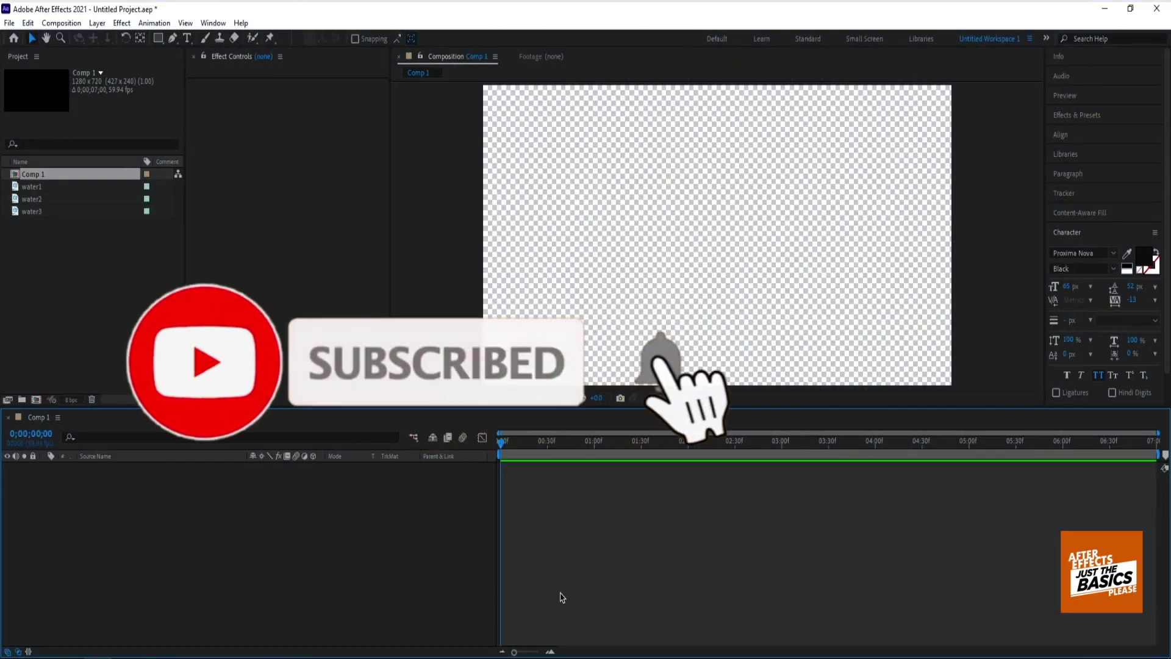
Create a black solid in Comp 1 and apply Video Copilot's Element effect to it.
key("ctrl+y")
left_click(622, 445)
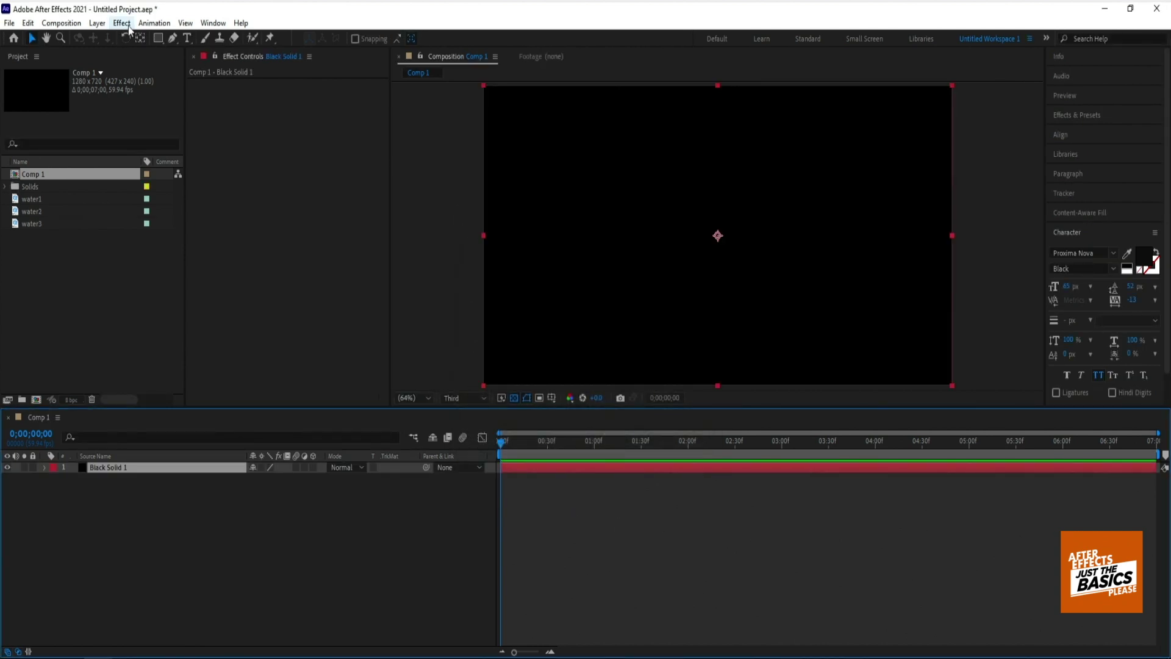
left_click(128, 27)
mouse_move(329, 285)
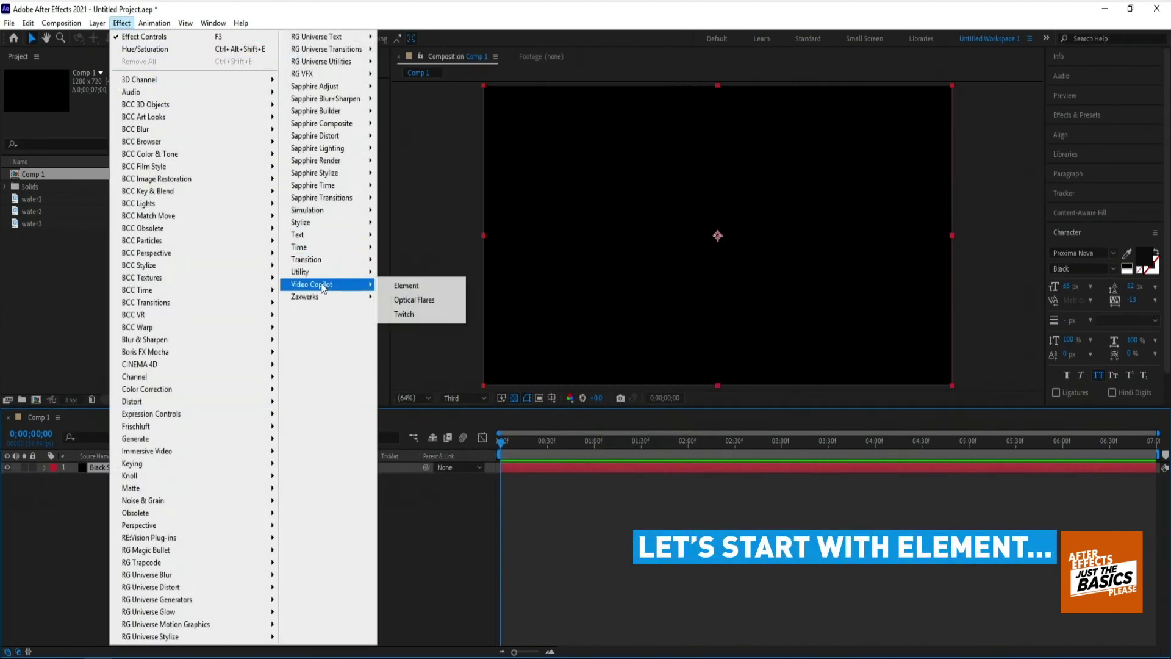
left_click(412, 293)
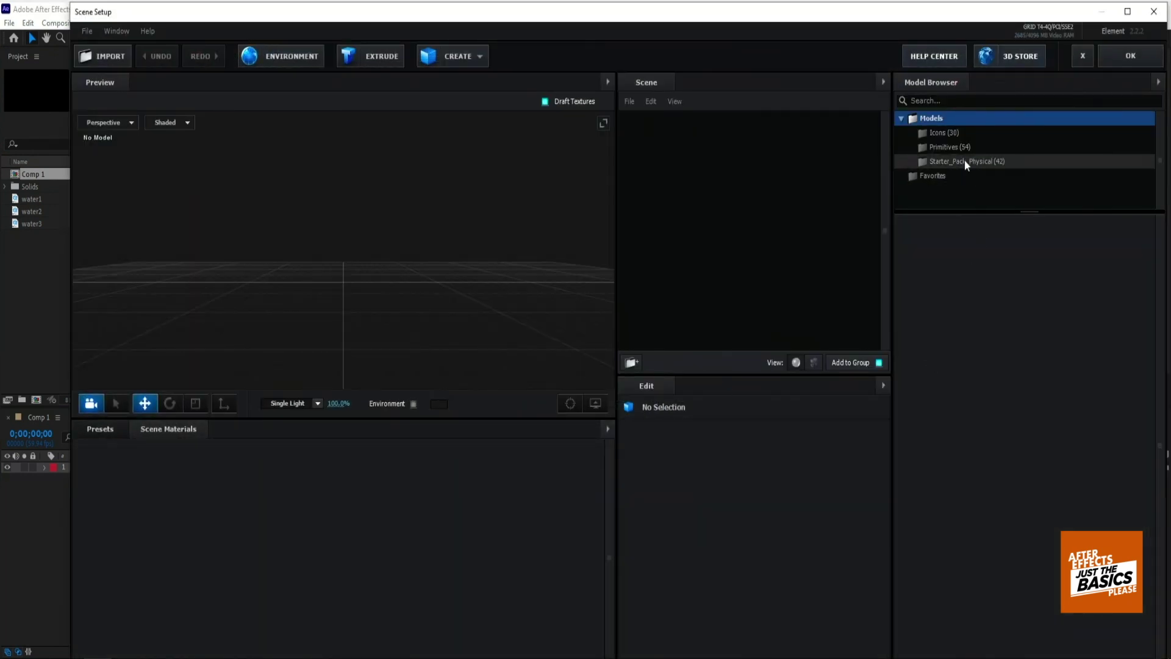
Add rock_01, rock_02 and rock_03 from Starter_Pack_Physical to the Element scene.
left_click(964, 161)
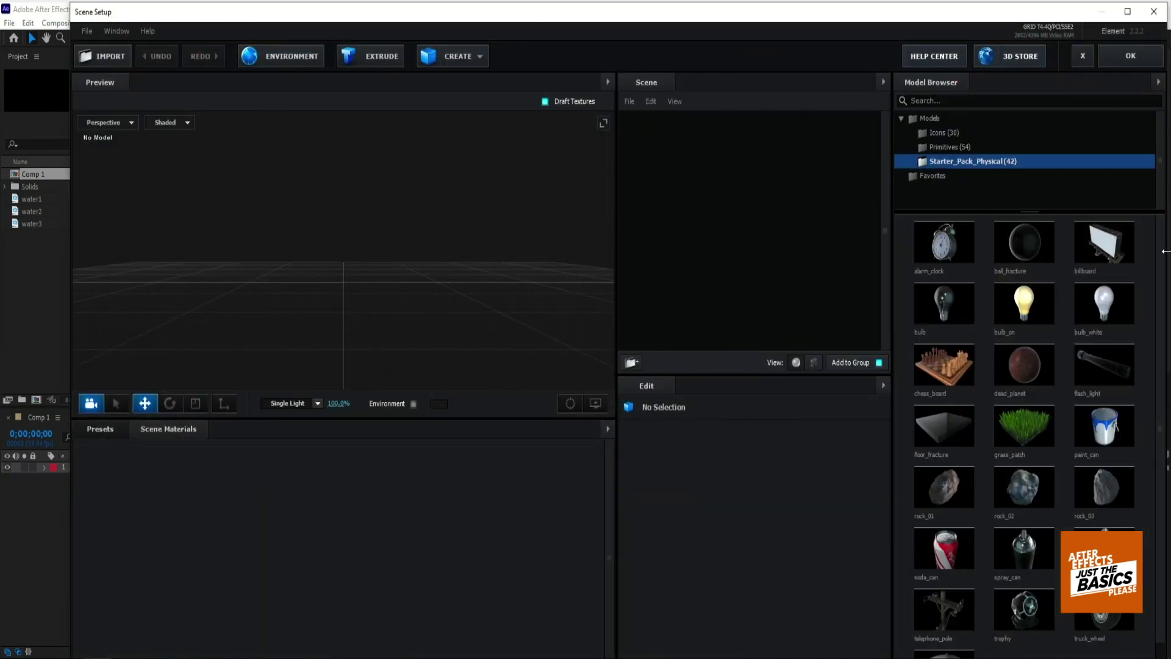
left_click_drag(1165, 251, 959, 256)
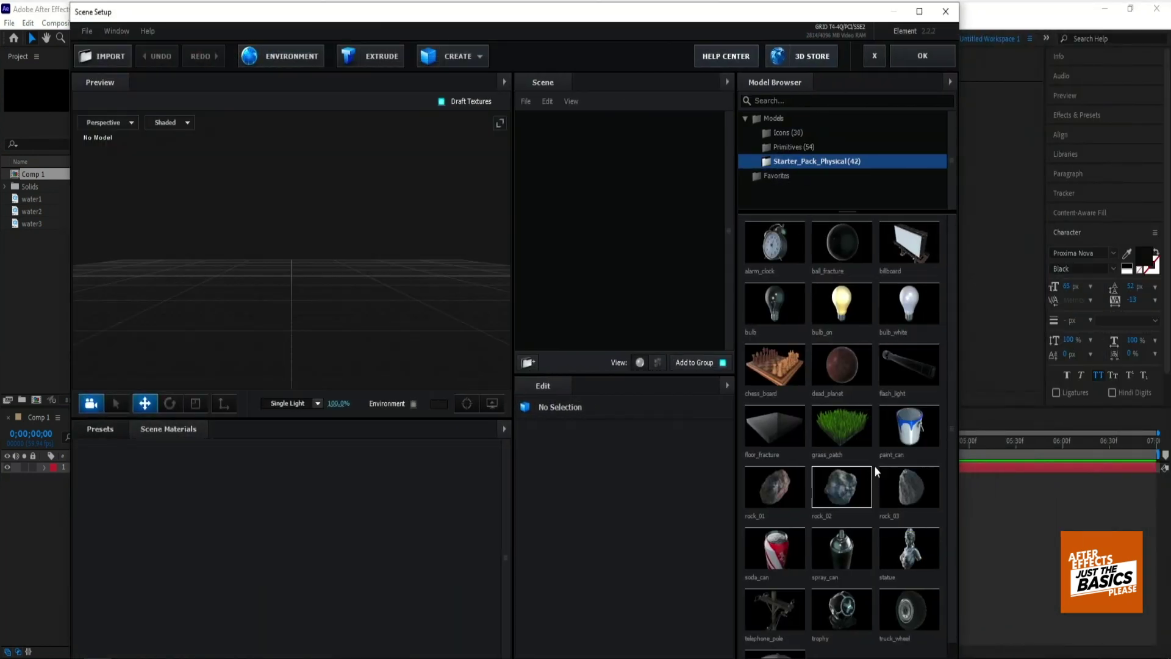
double_click(781, 497)
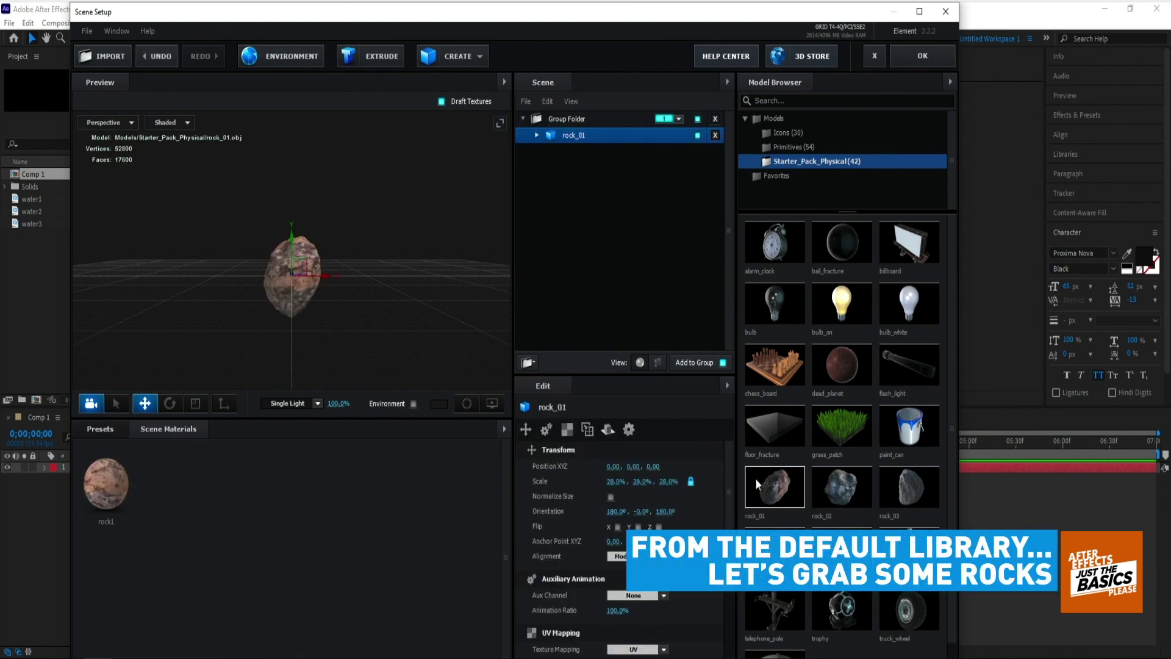
left_click_drag(354, 305, 364, 314)
double_click(835, 488)
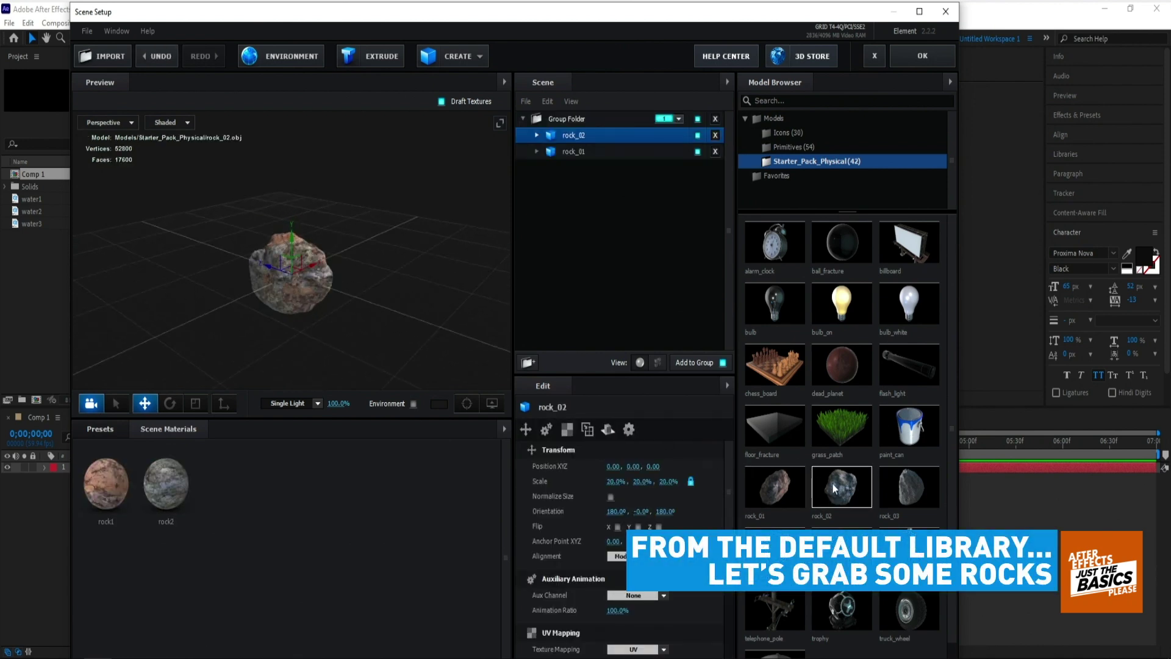
mouse_move(446, 313)
left_mouse_down()
mouse_move(386, 316)
mouse_move(500, 323)
mouse_move(525, 275)
left_mouse_up()
double_click(919, 488)
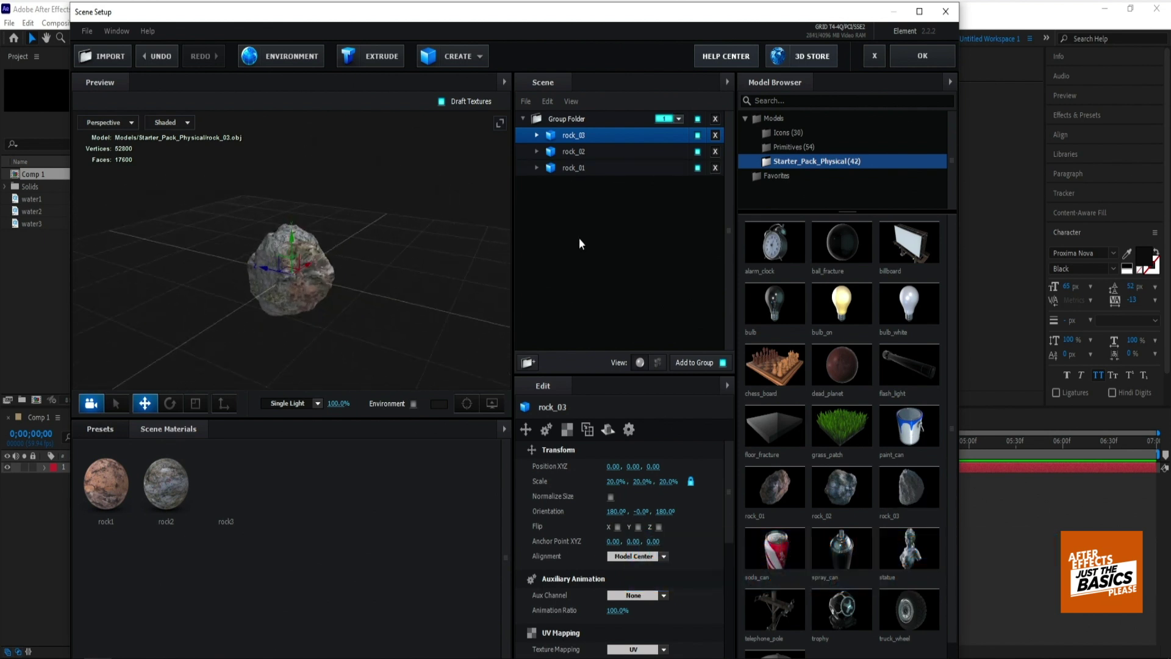
Toggle the visibility of rock_02 and rock_01 and orbit the preview to inspect the rock.
left_click(698, 151)
left_click(698, 168)
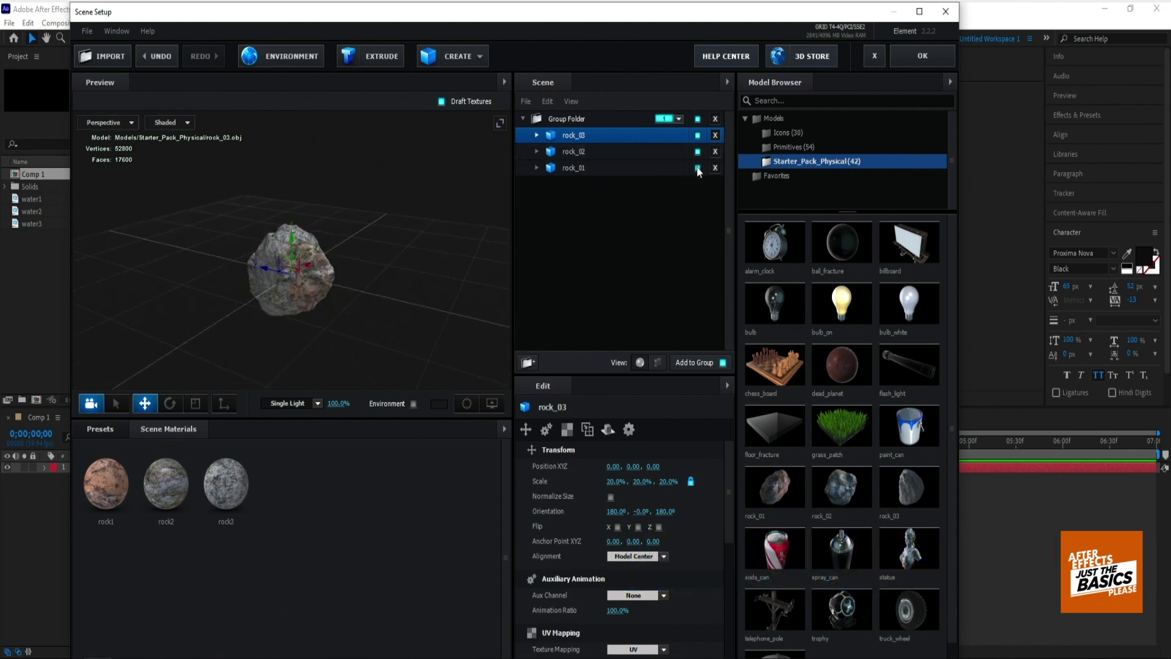
left_click_drag(376, 270, 261, 272)
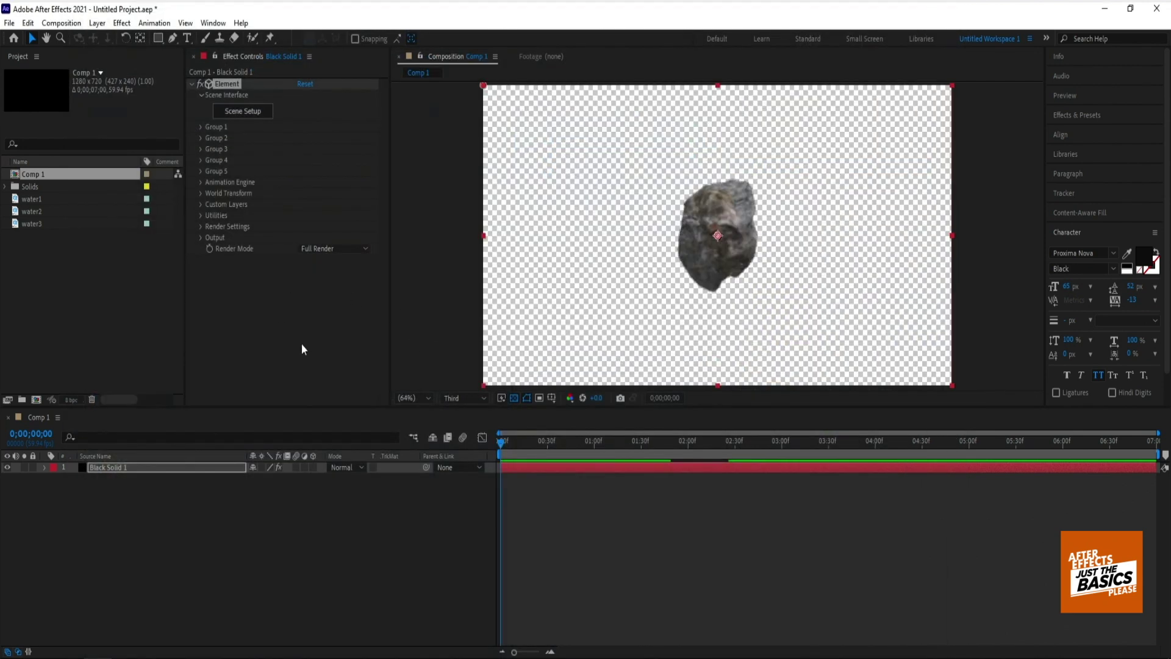
Add a null object to Comp 1 and make Null 1 a 3D layer.
left_click(97, 22)
mouse_move(118, 37)
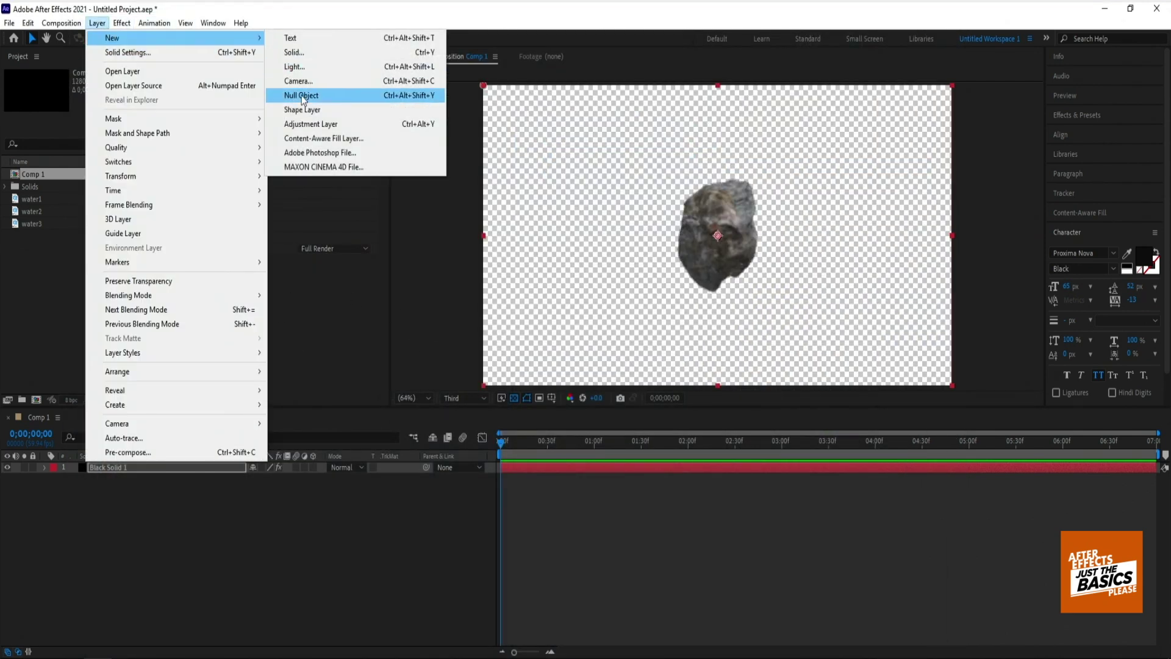
left_click(360, 95)
left_click(313, 467)
Add a camera with default settings and parent Camera 1 to Null 1.
left_click(97, 23)
mouse_move(118, 38)
left_click(360, 79)
left_click(720, 474)
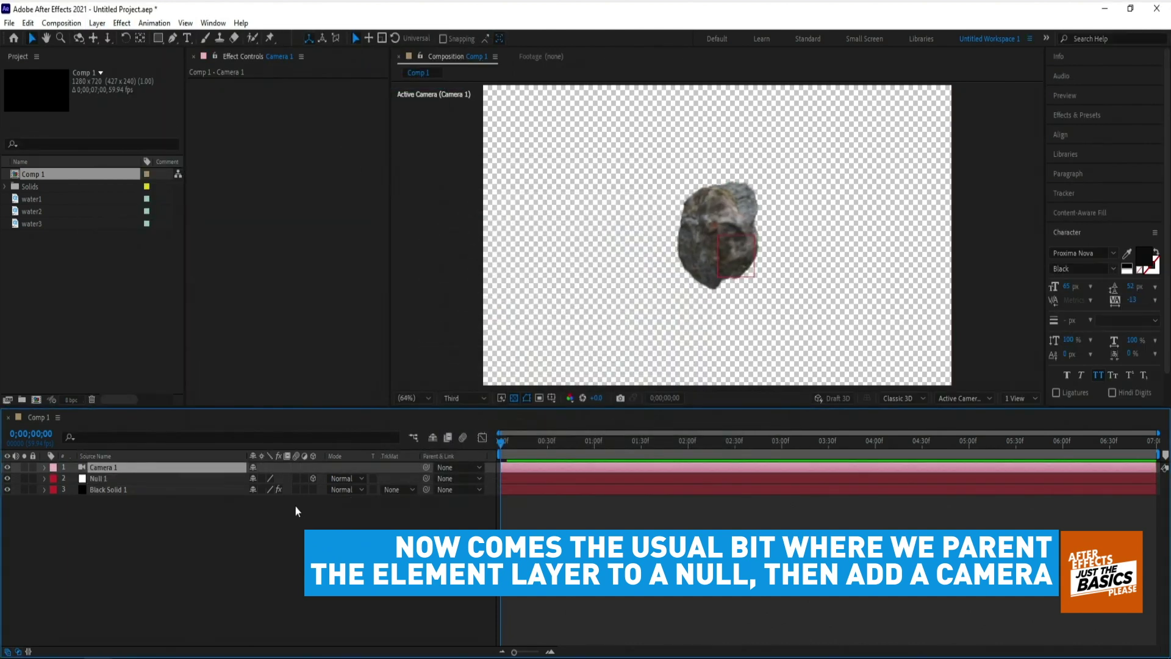
left_click_drag(426, 467, 140, 481)
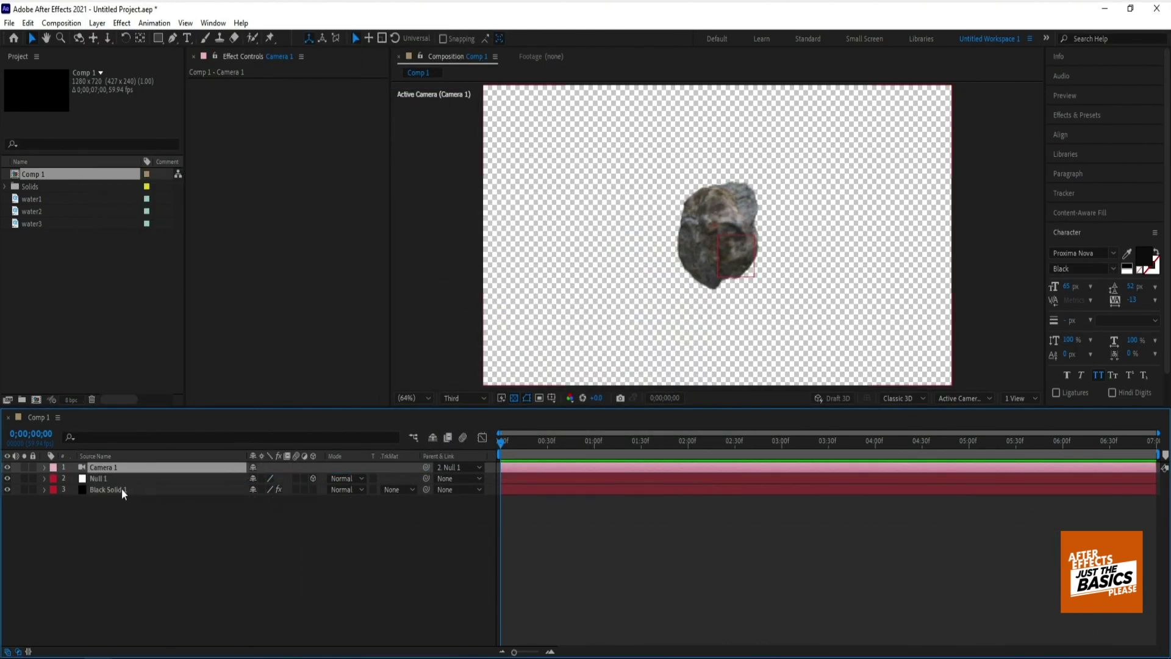
Rename the Element solid layer to rocks.
left_click(118, 489)
key("Return")
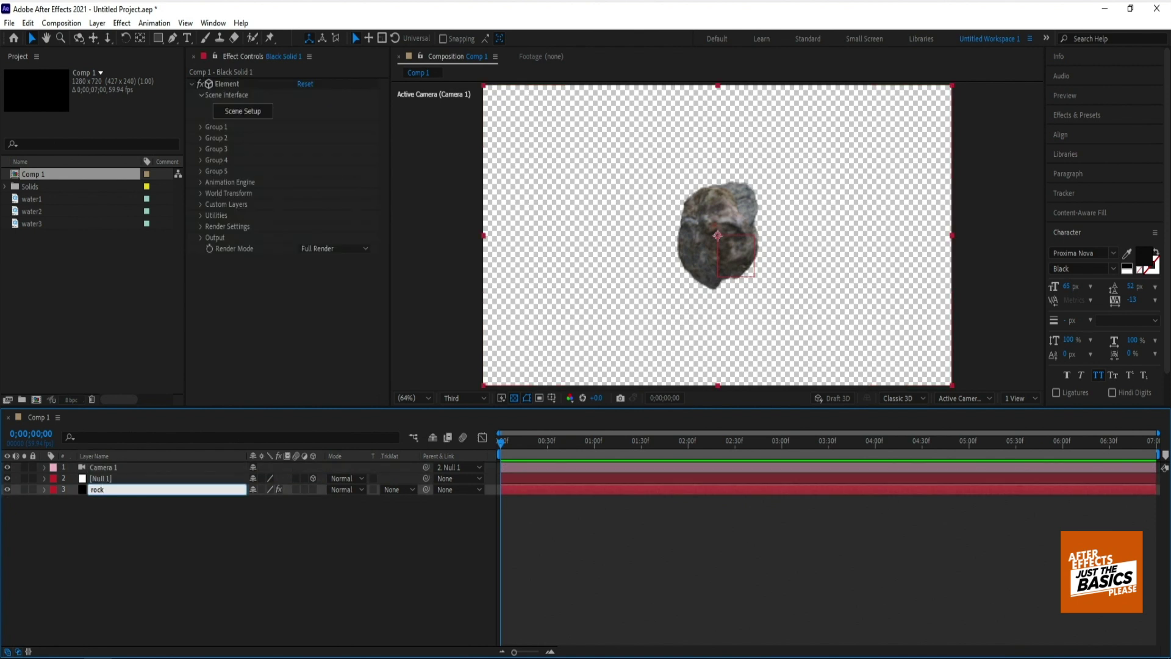
type("s")
left_click(142, 528)
Reveal Null 1's properties and expand Group 1 in the rocks layer's Element settings.
left_click(104, 479)
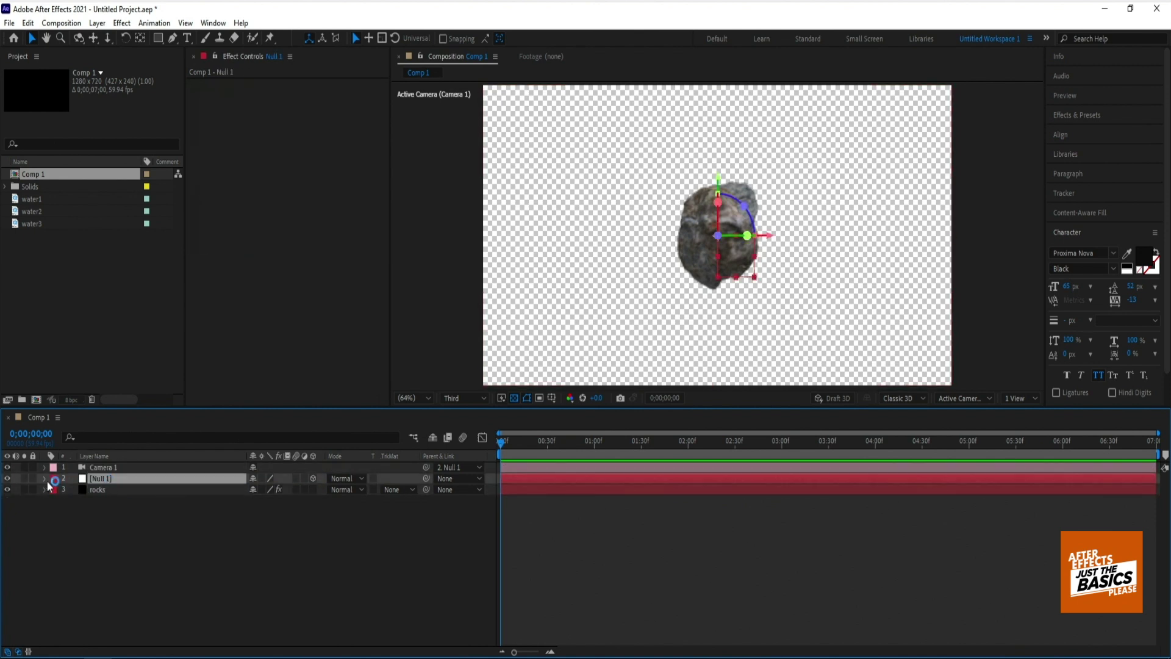
left_click(45, 479)
left_click(101, 511)
left_click(200, 127)
Set the Particle Replicator Scatter to 11, X Scatter to 7.3 and Z Scatter to 20.6.
left_click(211, 149)
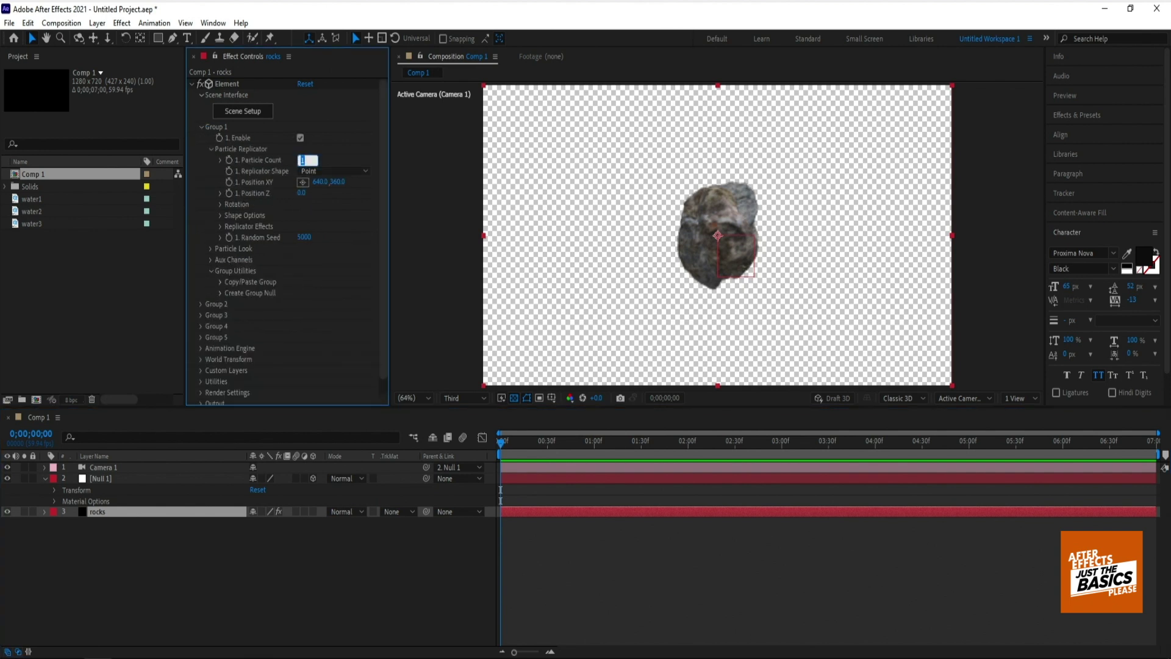
left_click(221, 226)
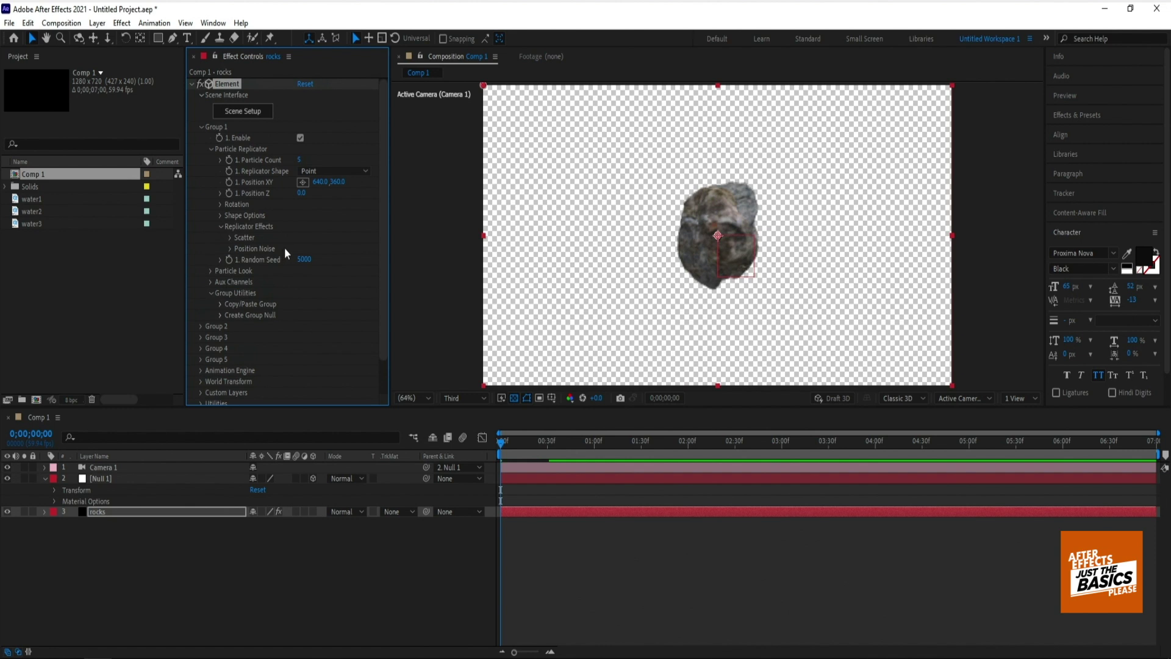
left_click(230, 238)
left_click_drag(301, 251, 620, 265)
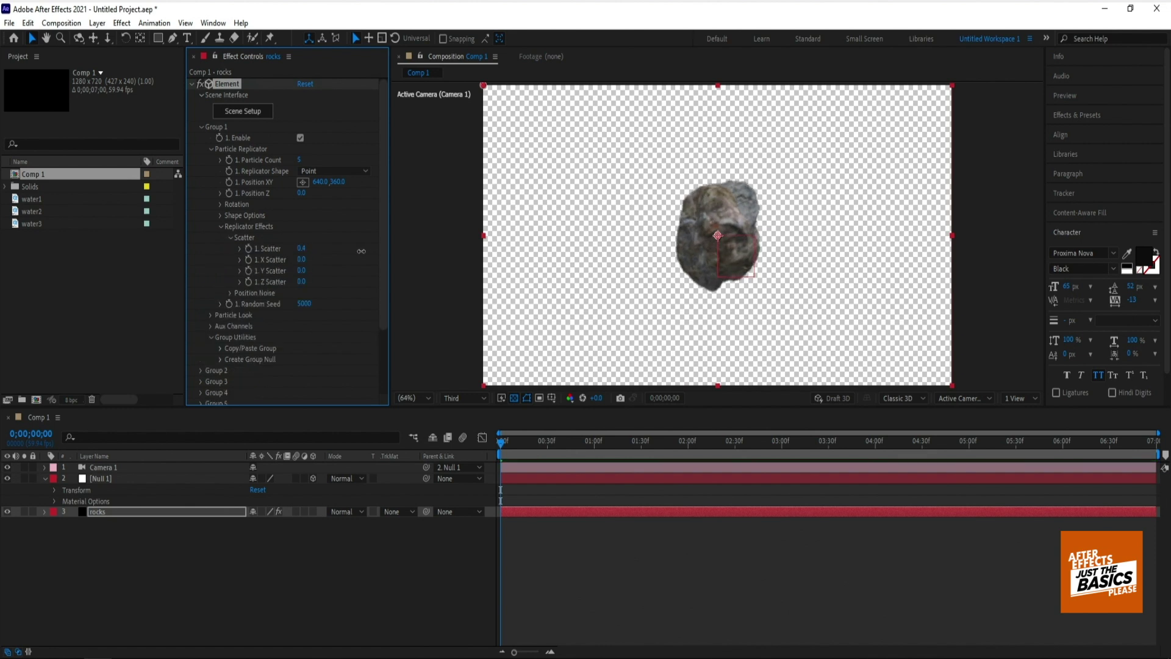
left_click_drag(342, 257, 474, 281)
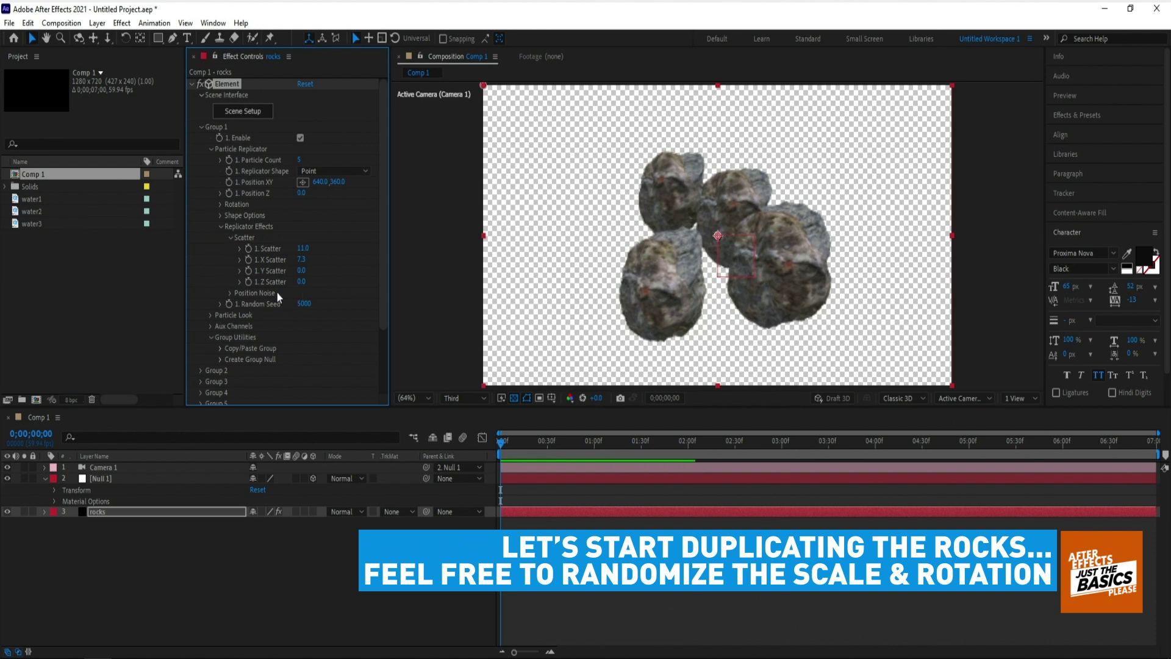
left_click_drag(338, 279, 419, 293)
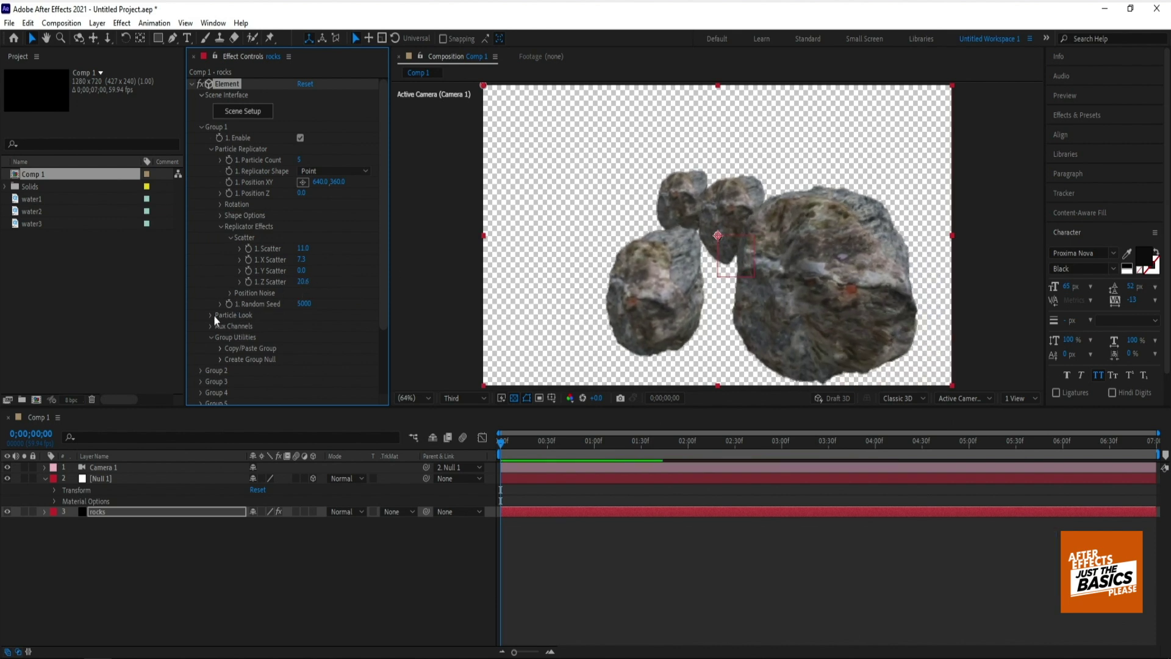
Turn the rocks to Y Rotation -27° and Particle Y Rotation -14°.
left_click(221, 205)
left_click_drag(310, 226, 261, 290)
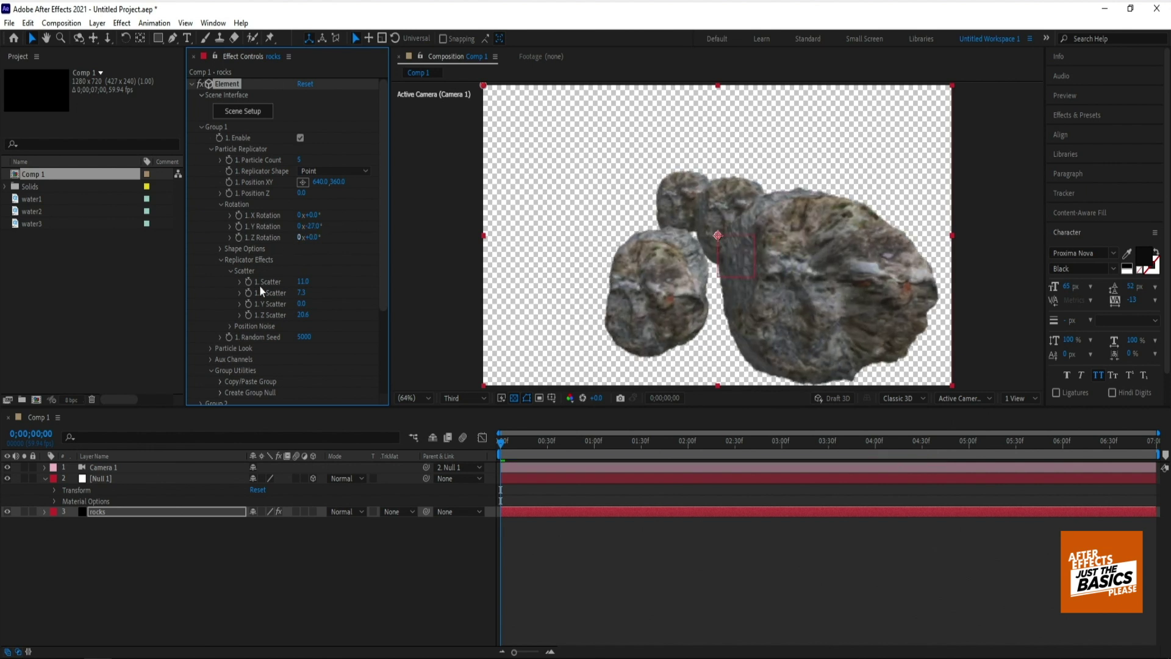
left_click(210, 349)
scroll(292, 356, "down", 2)
left_click(221, 334)
scroll(298, 354, "down", 1)
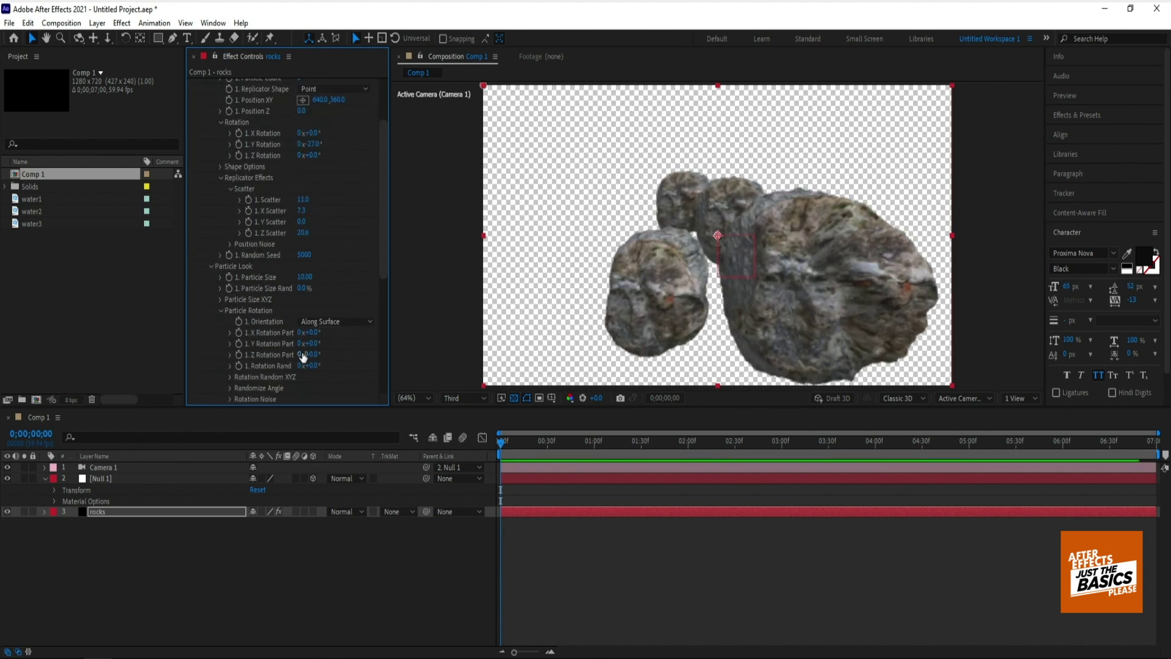
left_click_drag(302, 343, 305, 332)
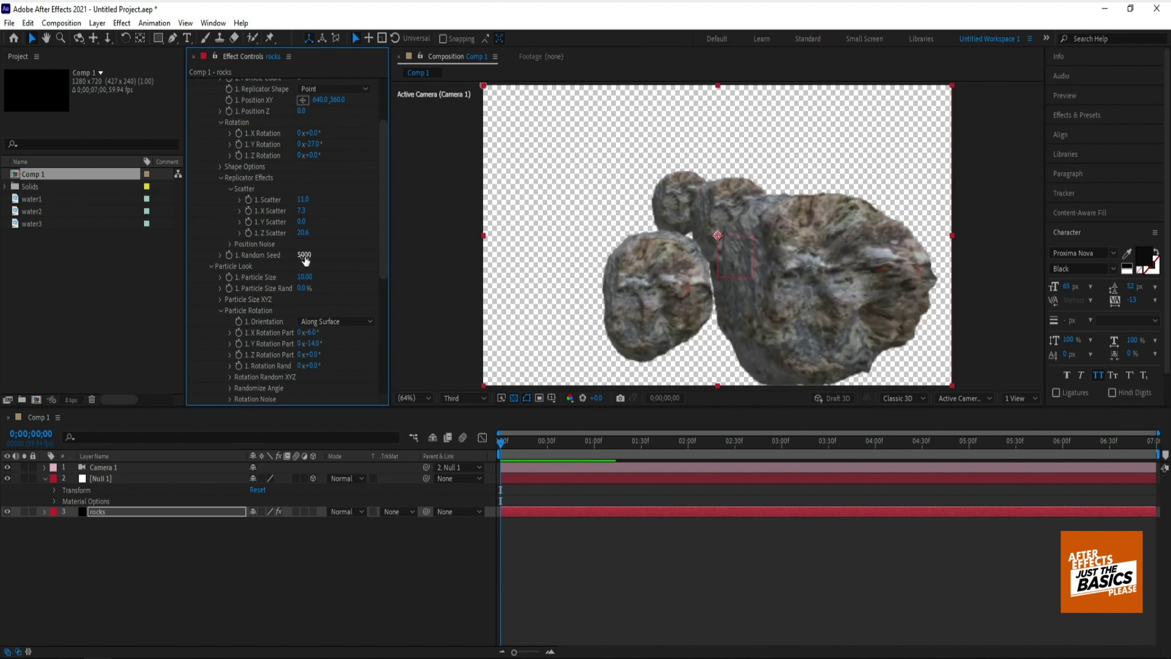
Try a different random seed, undo it, and reselect Null 1.
left_click_drag(304, 255, 312, 256)
key("ctrl+z")
scroll(386, 191, "up", 5)
scroll(375, 295, "down", 8)
scroll(373, 306, "down", 3)
scroll(380, 265, "up", 8)
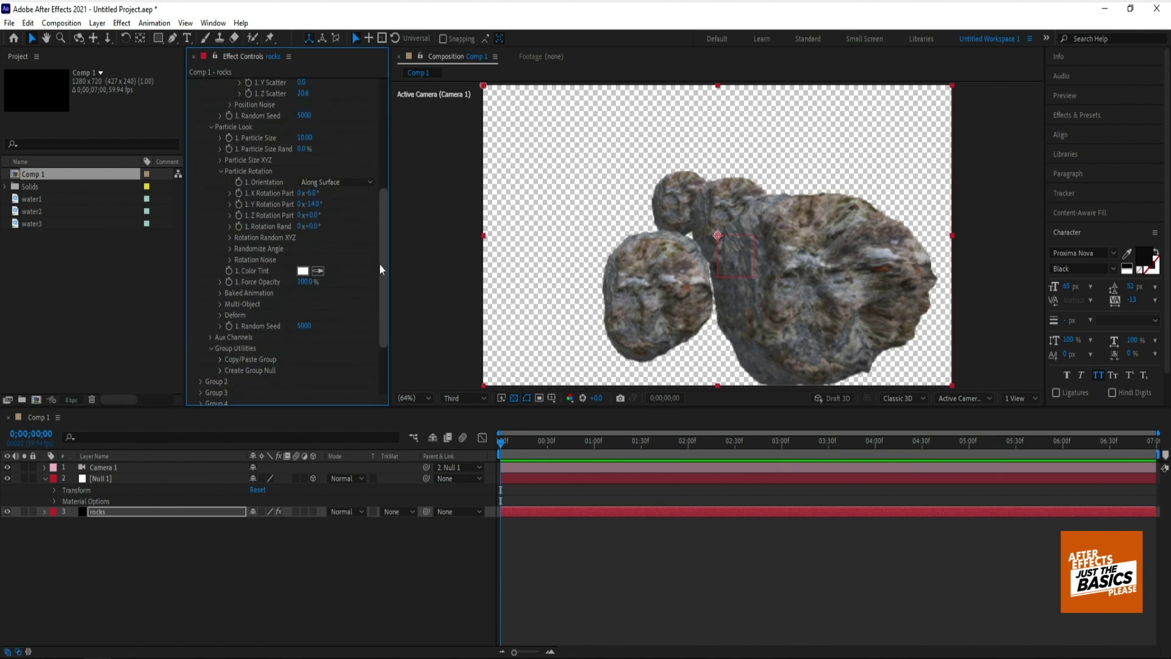
left_click(104, 480)
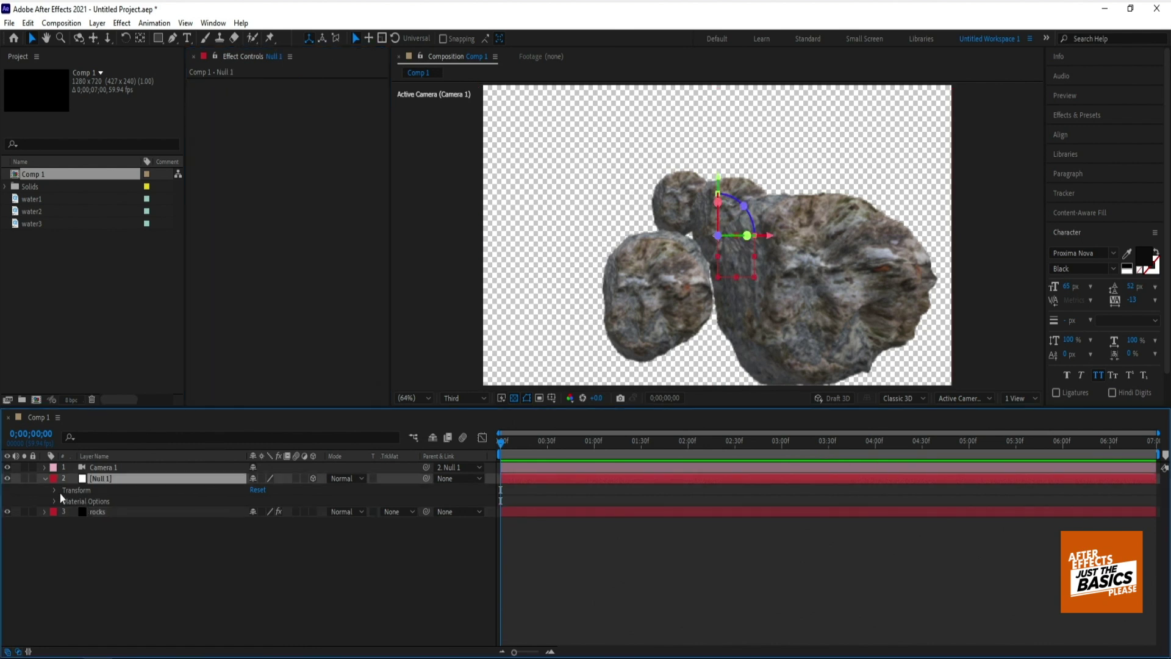
On the rocks layer, enable ambient occlusion under Render Settings and set SSAO Intensity to 50.
left_click(111, 516)
scroll(311, 341, "down", 4)
scroll(311, 348, "down", 5)
scroll(274, 360, "down", 3)
left_click(201, 377)
scroll(223, 317, "down", 4)
left_click(211, 299)
scroll(277, 318, "down", 3)
left_click(300, 244)
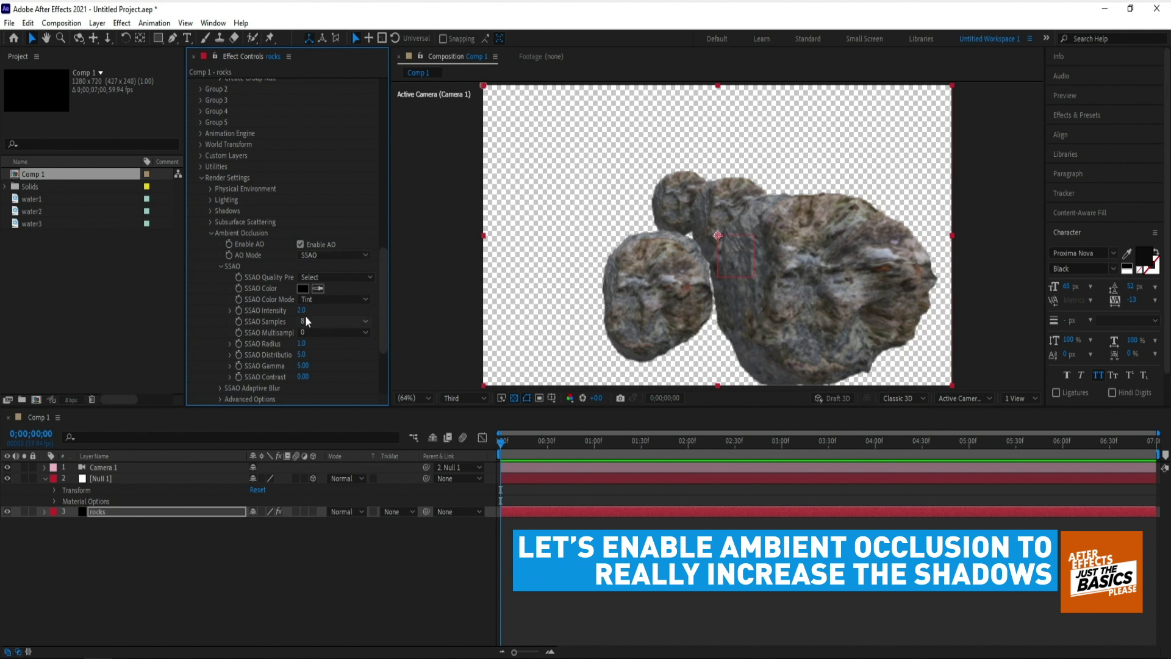
left_click_drag(301, 310, 505, 308)
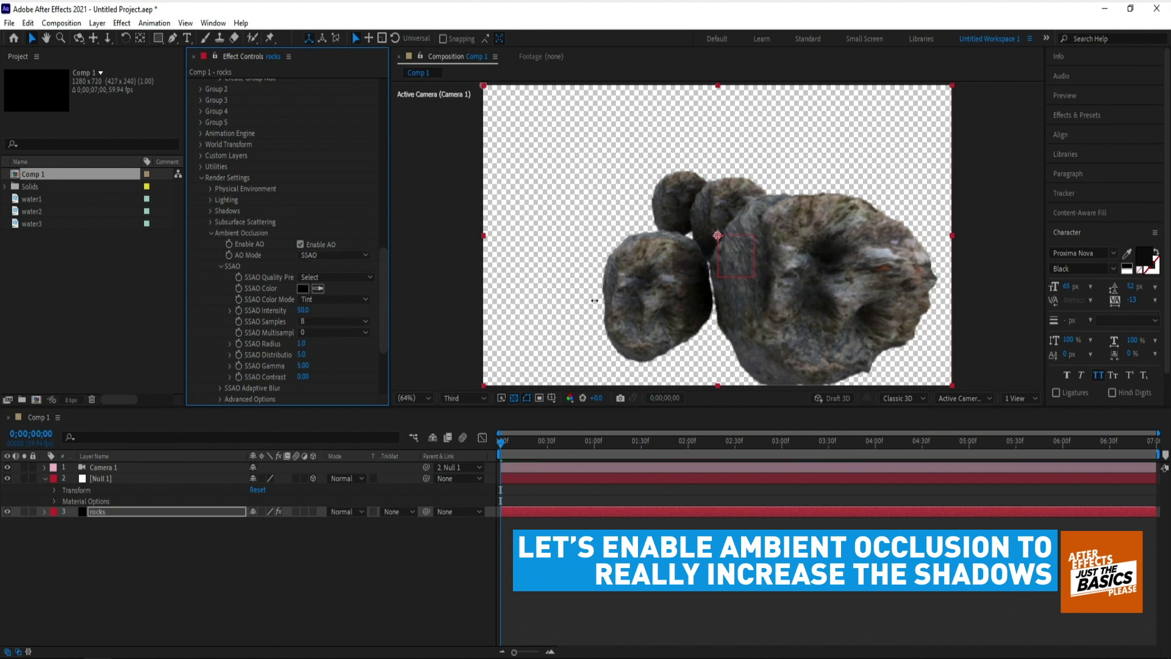
left_click(103, 478)
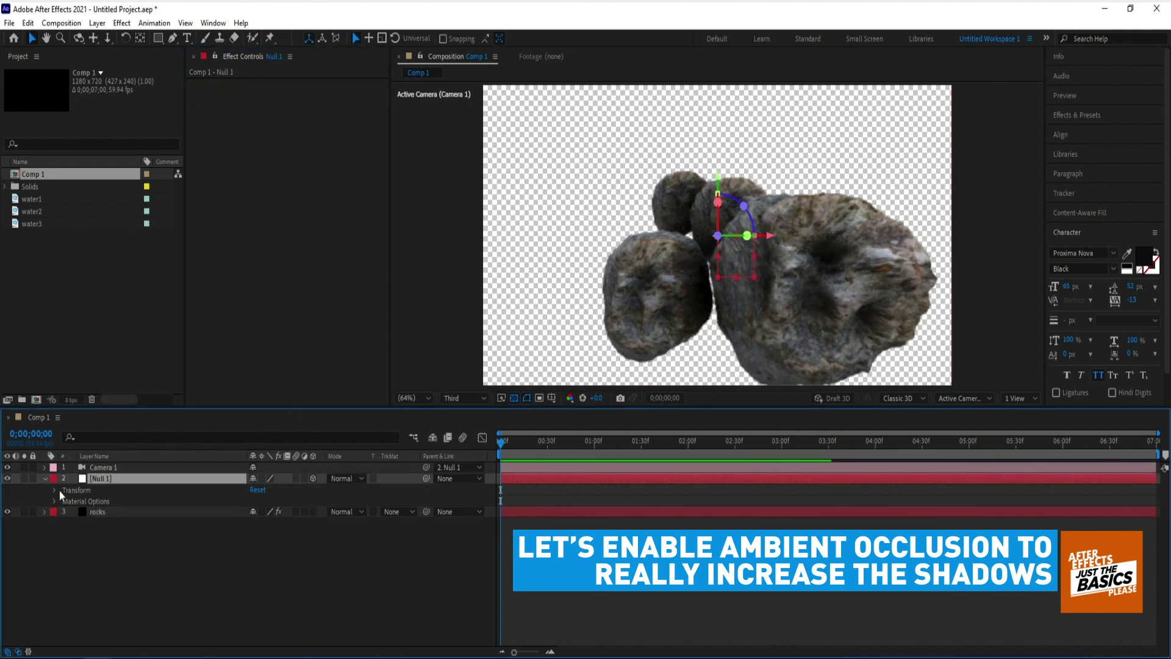
Push Null 1 to Z Position 154, then tilt the rocks to X Rotation -34° and shift them left.
left_click(55, 490)
mouse_move(288, 511)
left_mouse_down()
mouse_move(301, 522)
mouse_move(229, 513)
left_mouse_up()
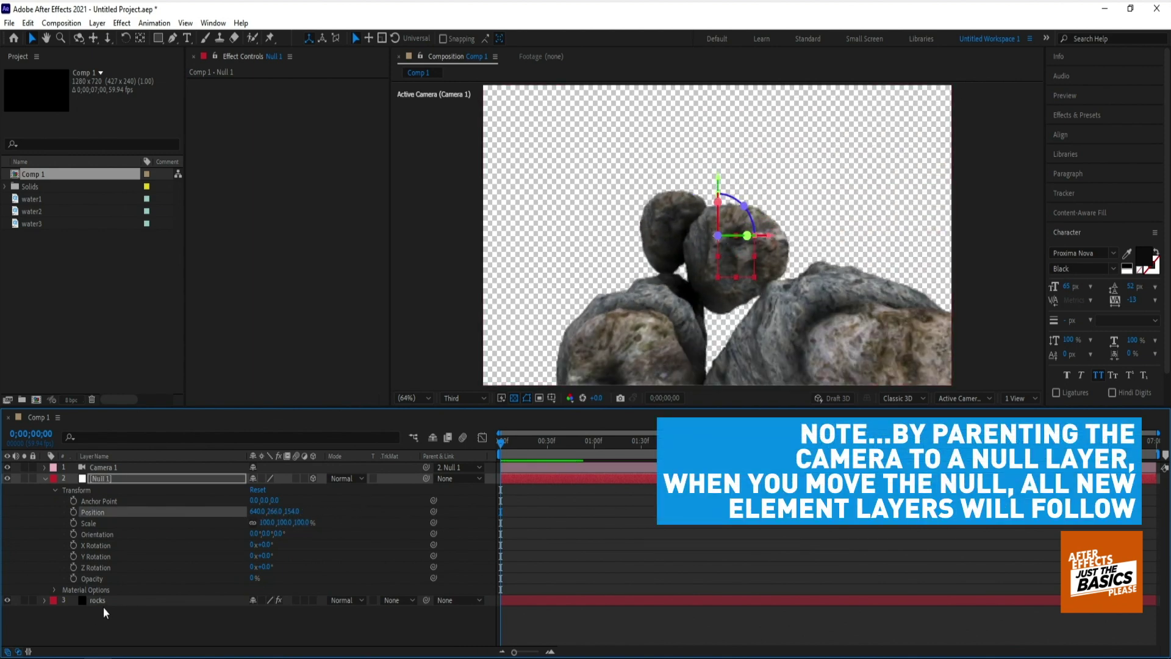
left_click(98, 600)
left_click_drag(311, 215, 331, 205)
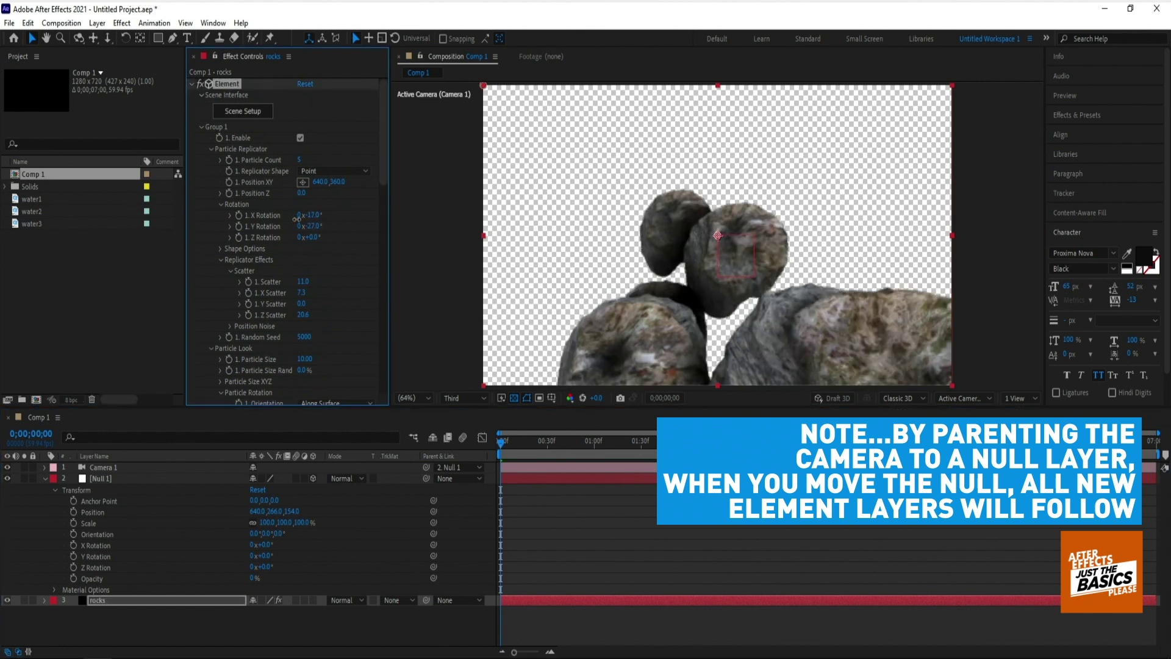
left_click_drag(340, 182, 211, 206)
left_click_drag(127, 209, 209, 317)
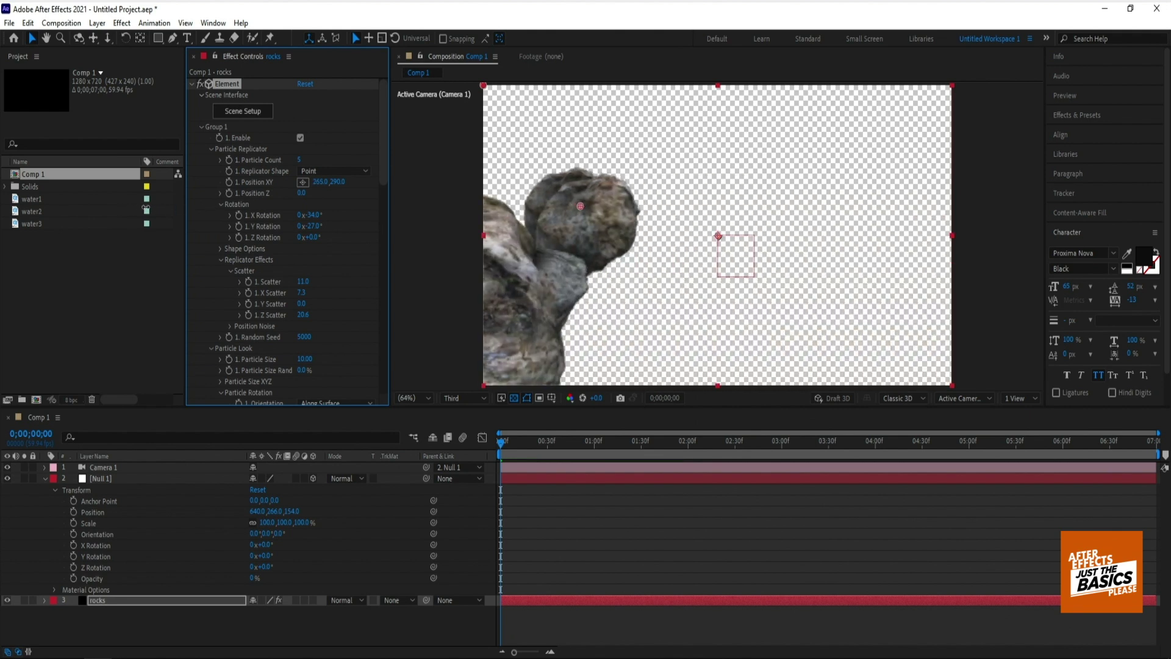
left_click(45, 478)
Duplicate rocks as rocks 2 with Particle Count 1, Particle Size 17.90, a lower position and new Y rotation.
key("ctrl+d")
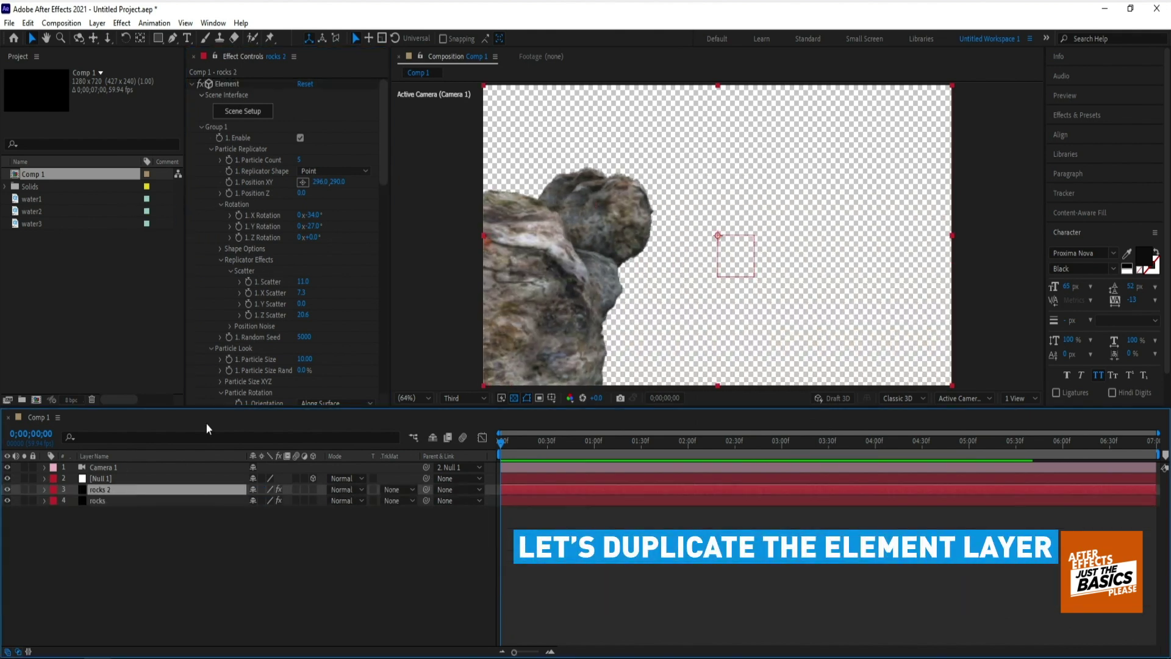
left_click(298, 160)
type("1")
key("Return")
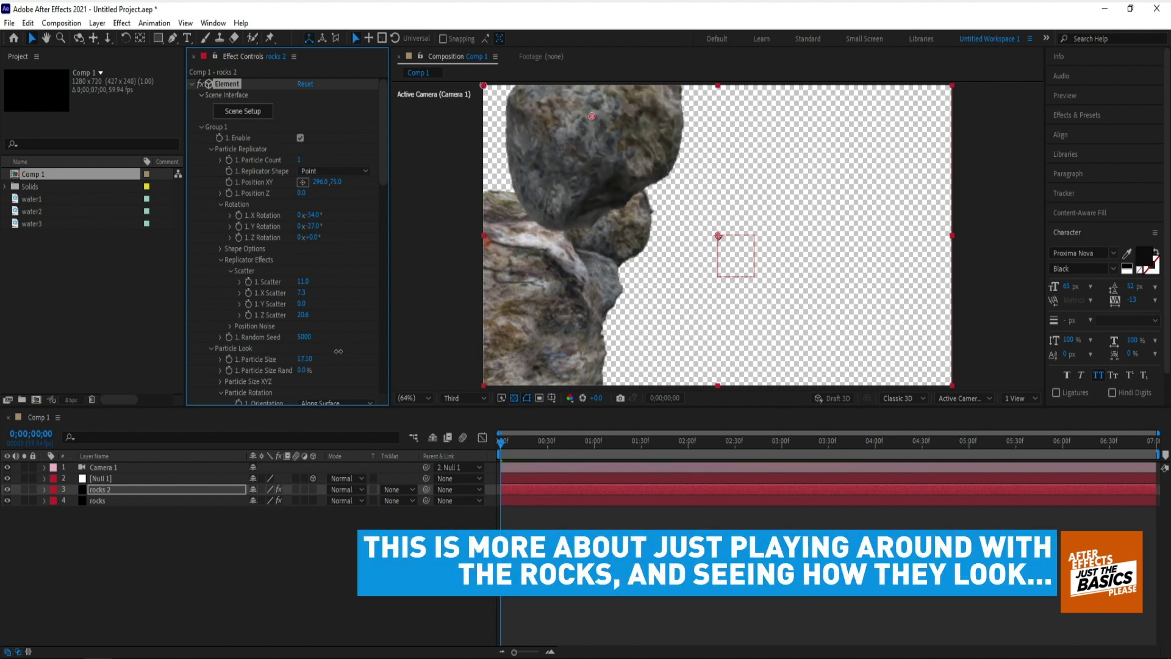
left_click_drag(302, 359, 583, 125)
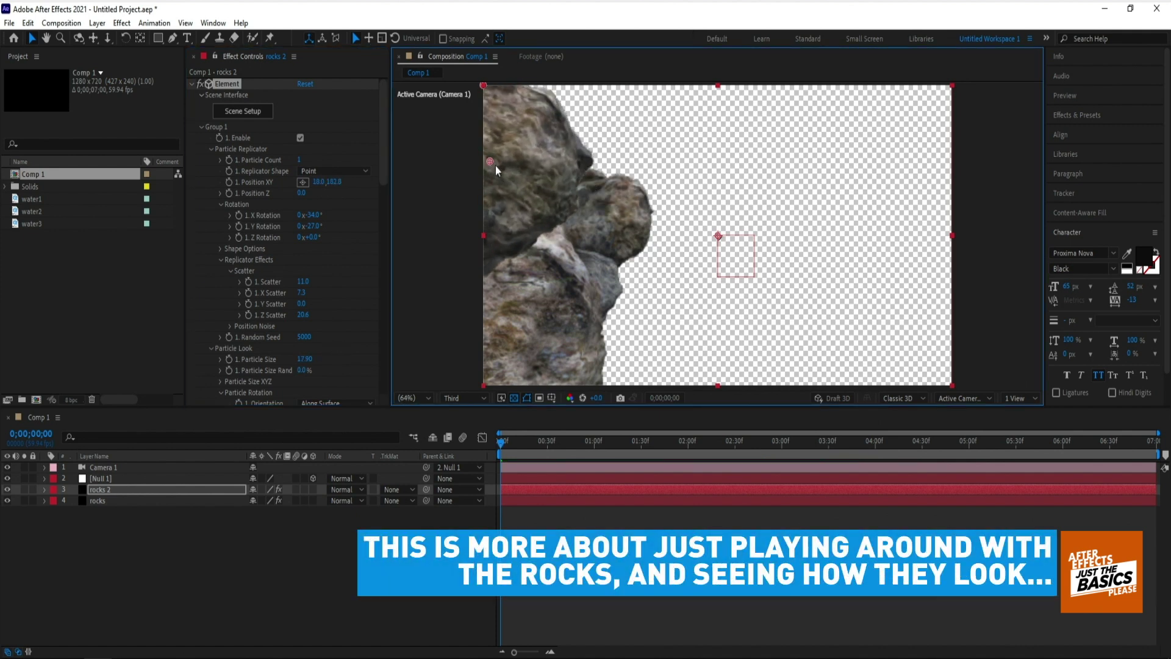
mouse_move(564, 126)
left_mouse_down()
mouse_move(652, 325)
mouse_move(661, 311)
left_mouse_up()
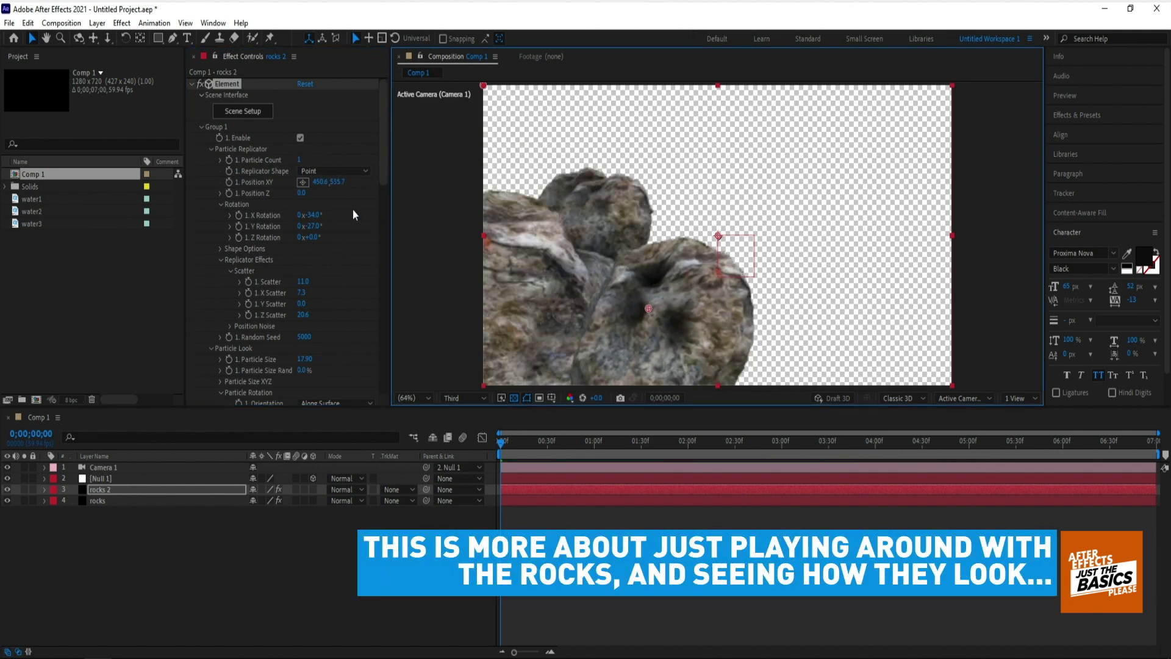
left_click_drag(316, 229, 274, 182)
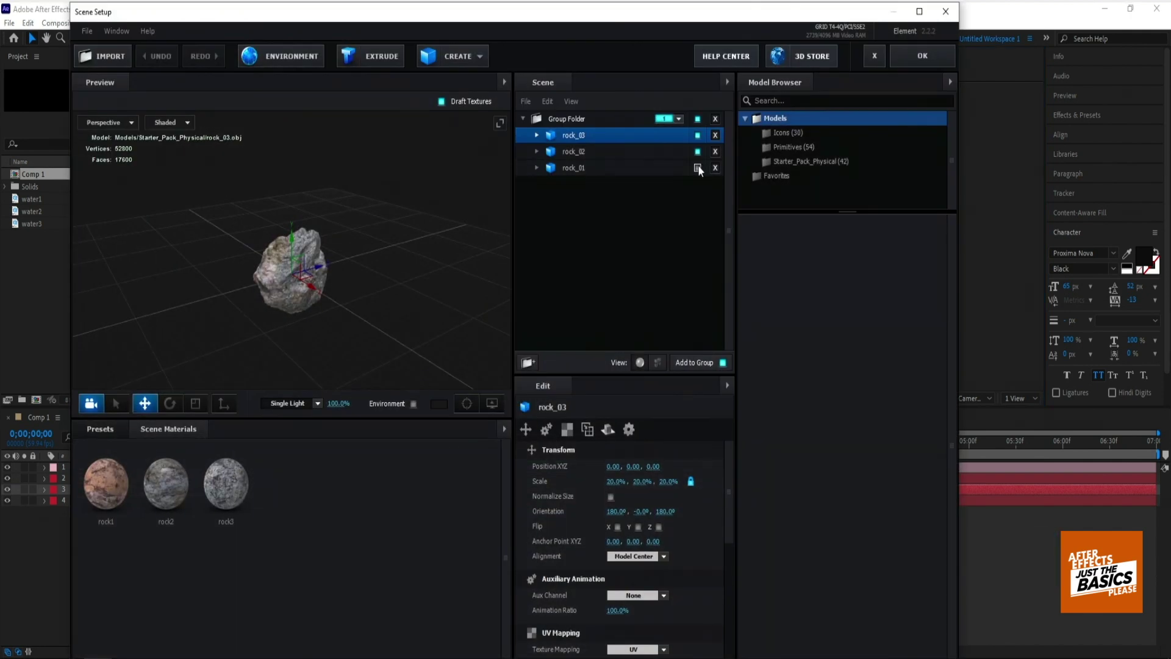
Show rock_01, hide rock_02 and rock_03, and apply the scene.
left_click(697, 167)
left_click(697, 152)
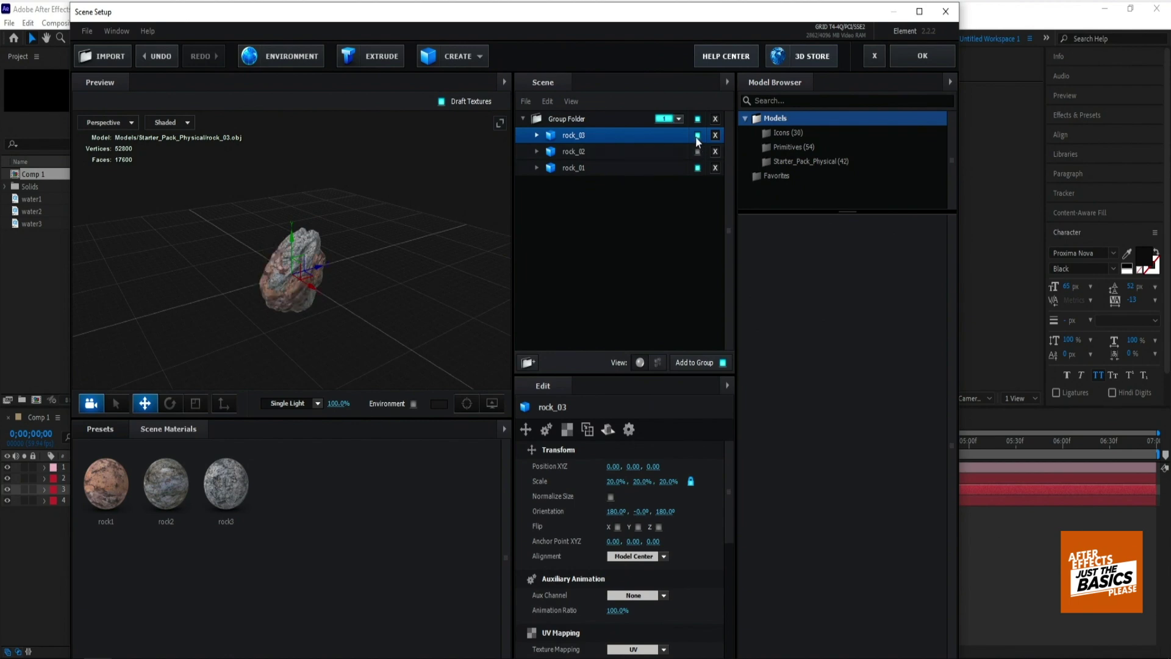
left_click(697, 136)
left_click(905, 61)
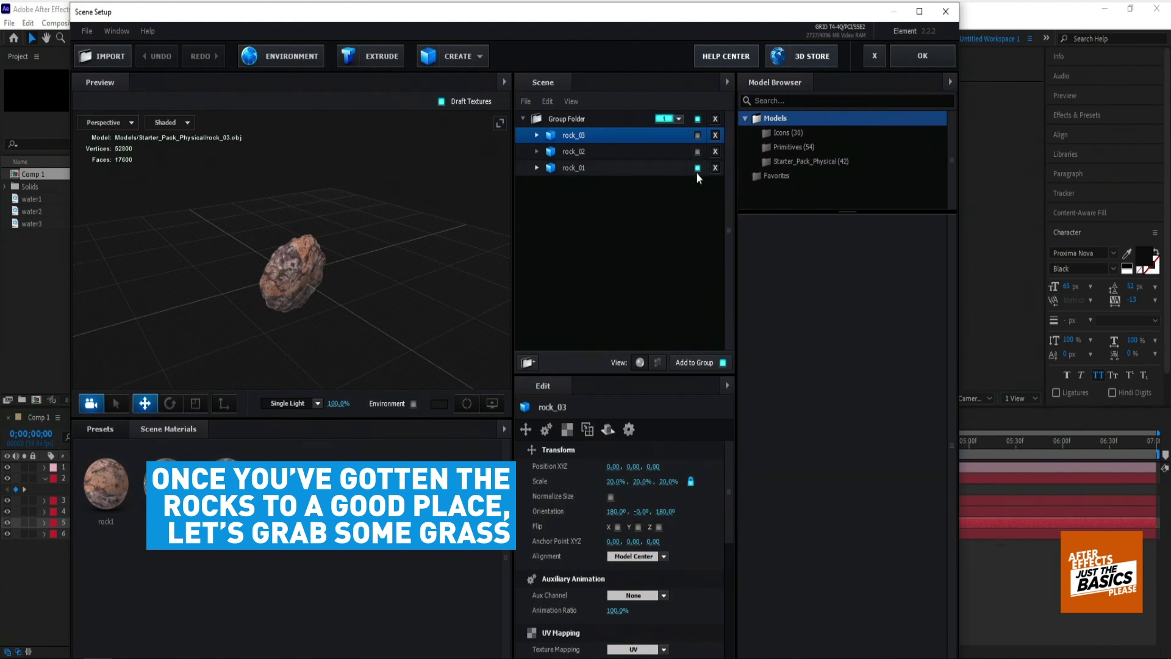
Add grass_patch from Starter_Pack_Physical, delete rock_01 and rock_02, and apply the scene.
left_click(697, 172)
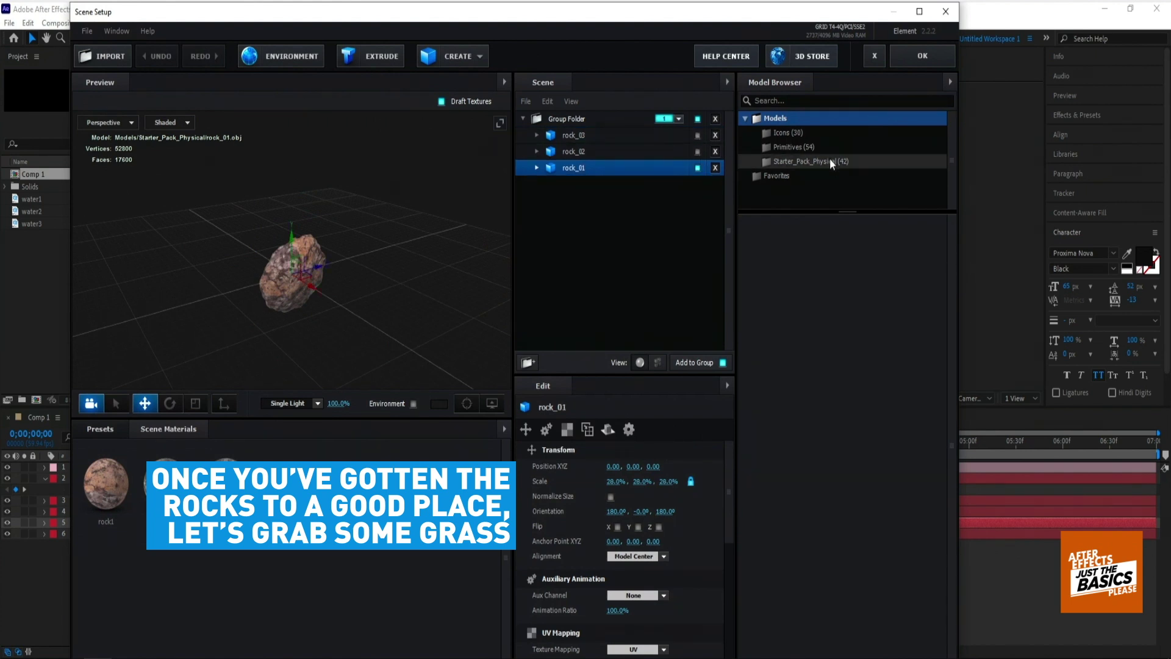
left_click(830, 161)
left_click(847, 433)
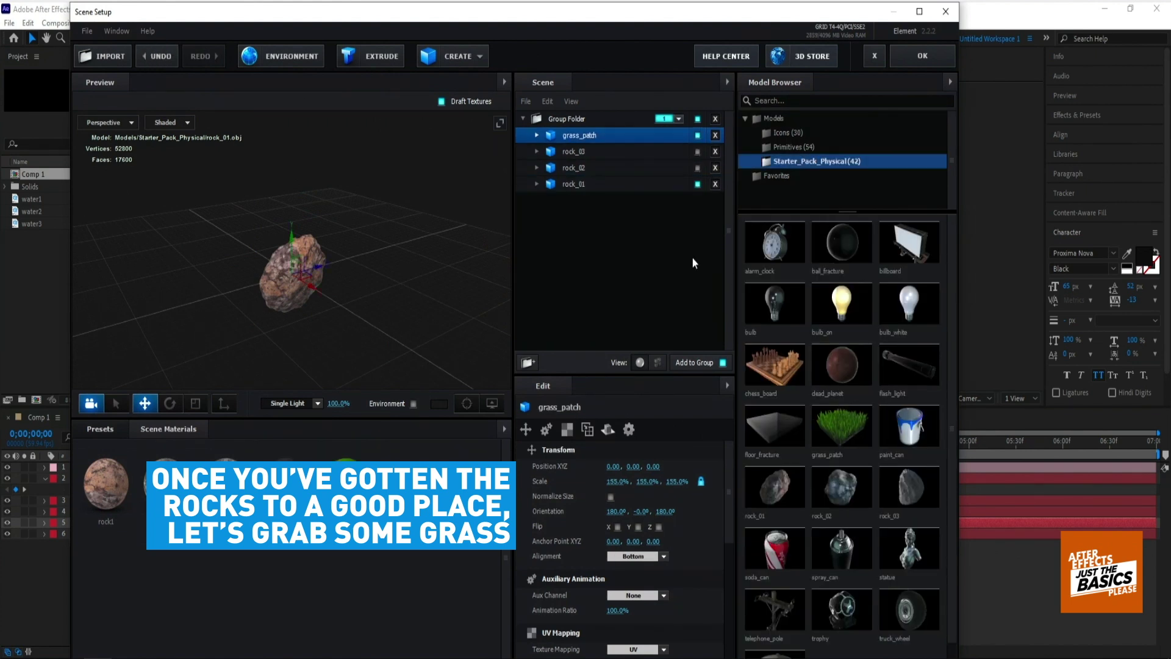
left_click(716, 164)
left_click(716, 152)
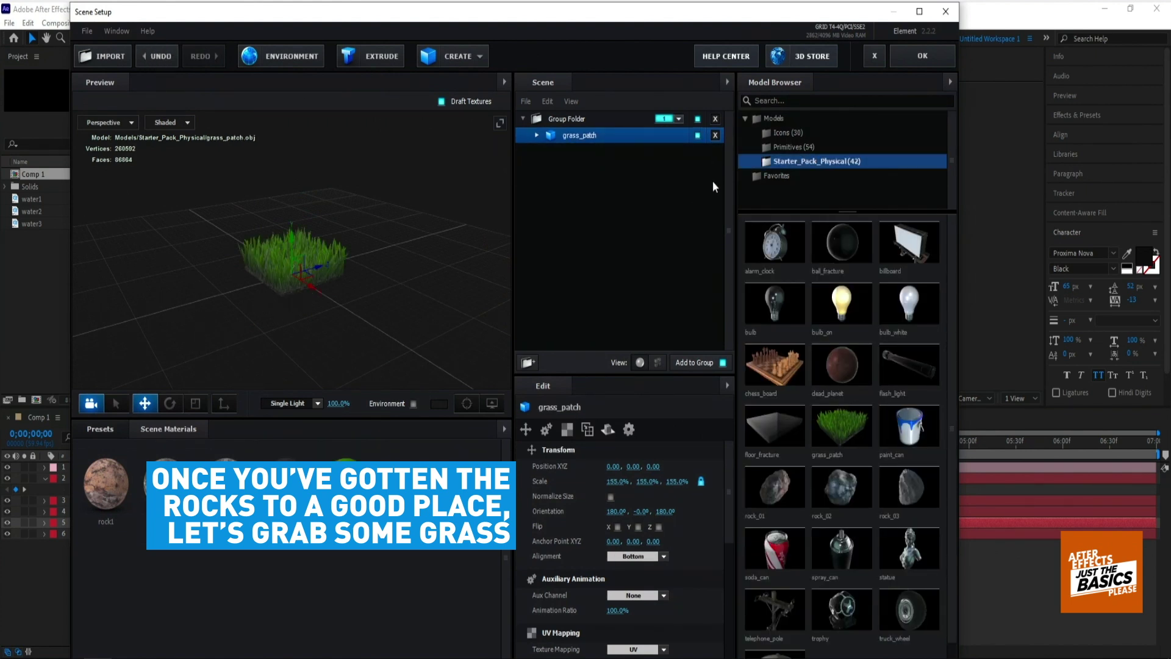
left_click(950, 50)
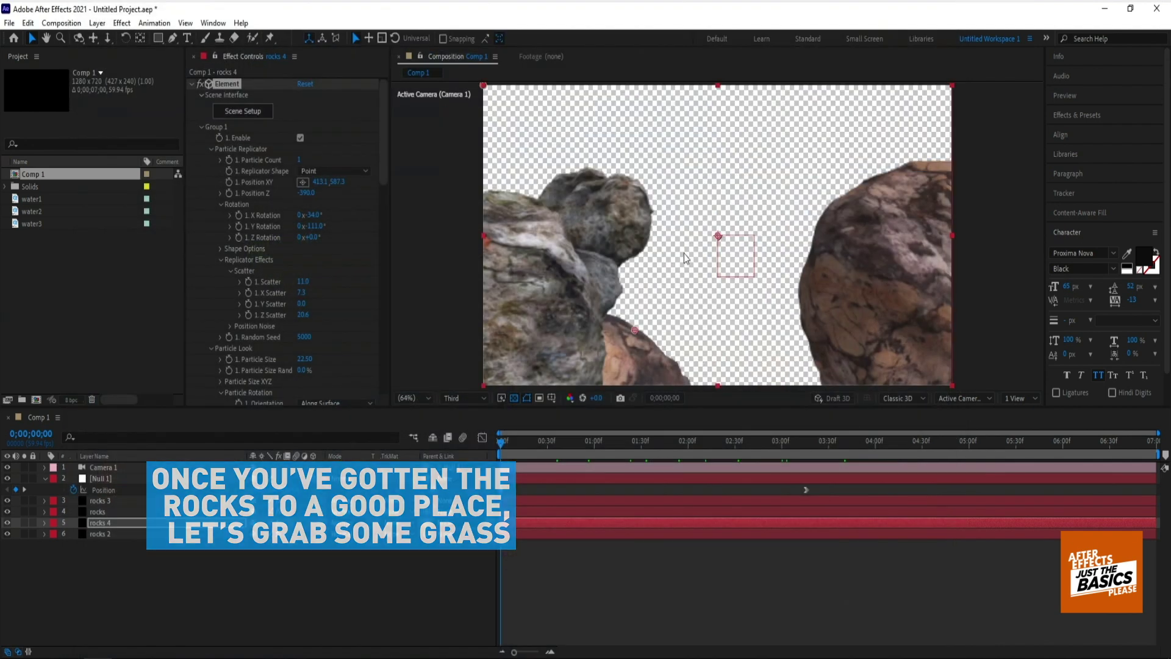
Shrink the grass on rocks 4 to Particle Size 13.50 and place it between the rocks.
left_click(119, 519)
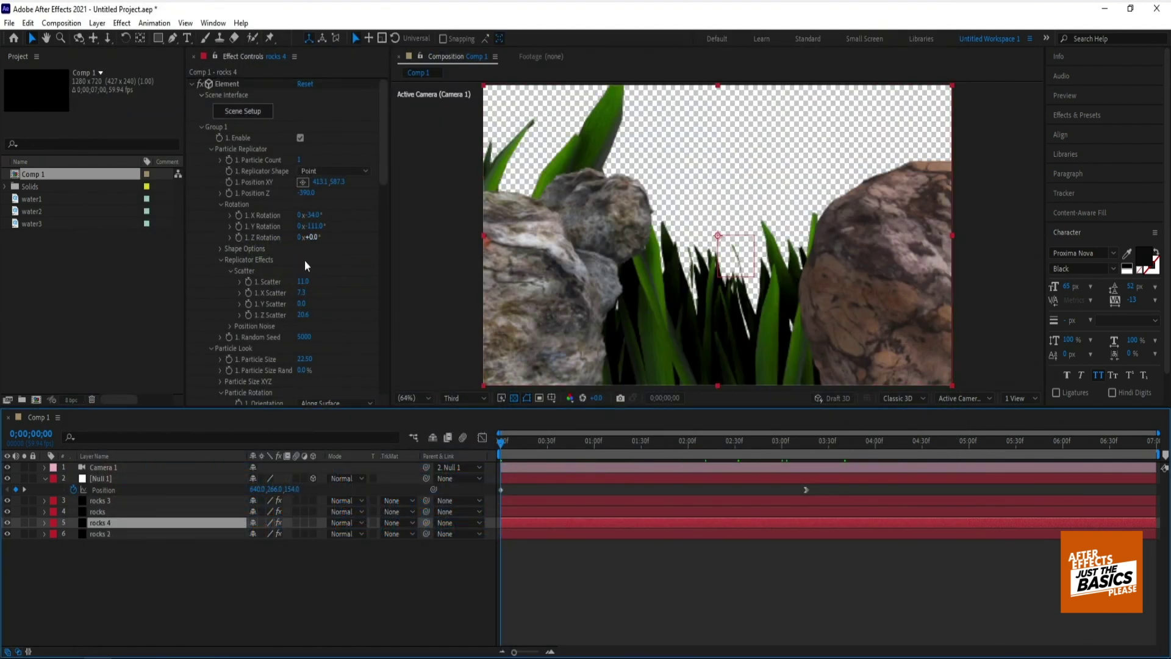
left_click_drag(299, 361, 262, 369)
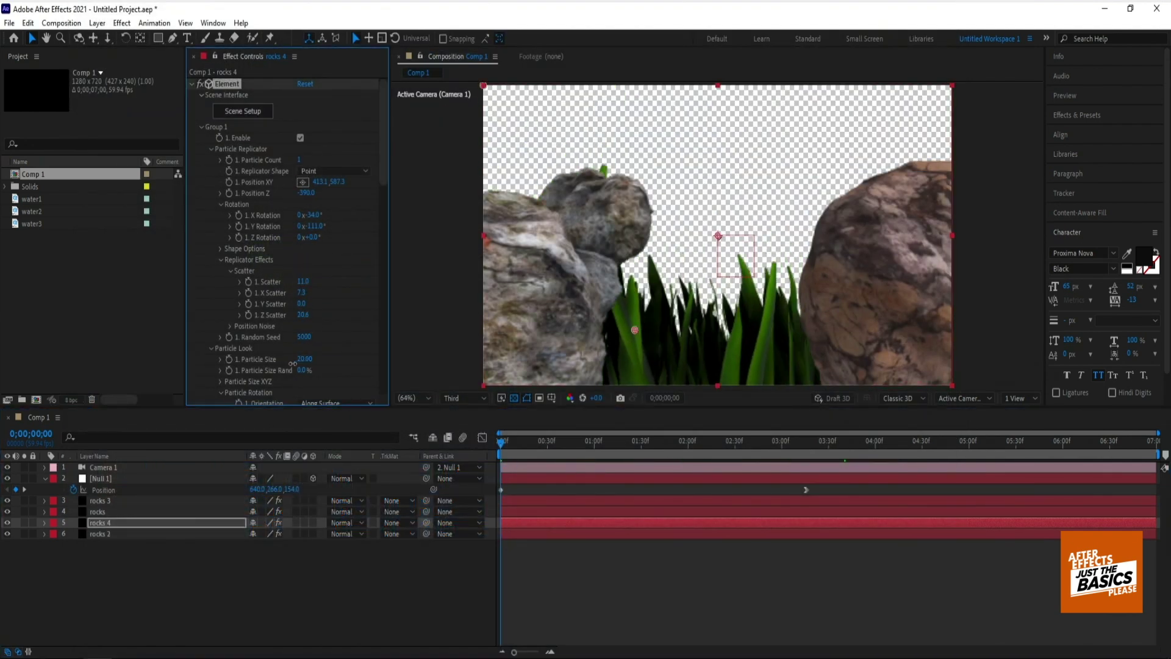
left_click_drag(335, 182, 287, 186)
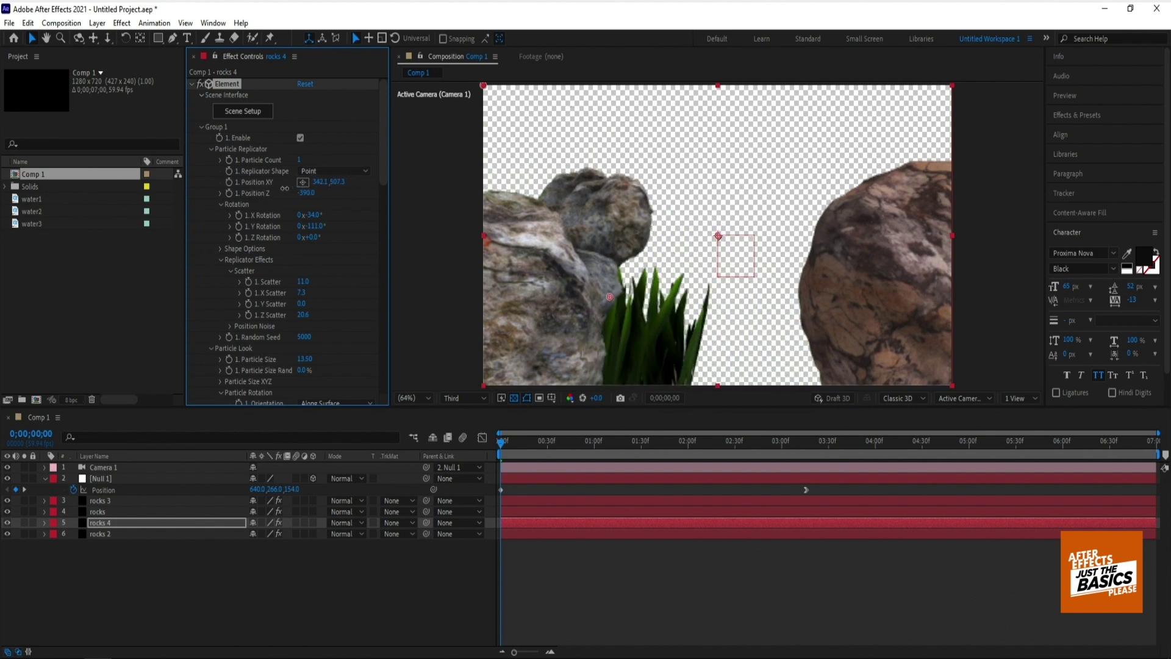
left_click_drag(101, 523, 116, 512)
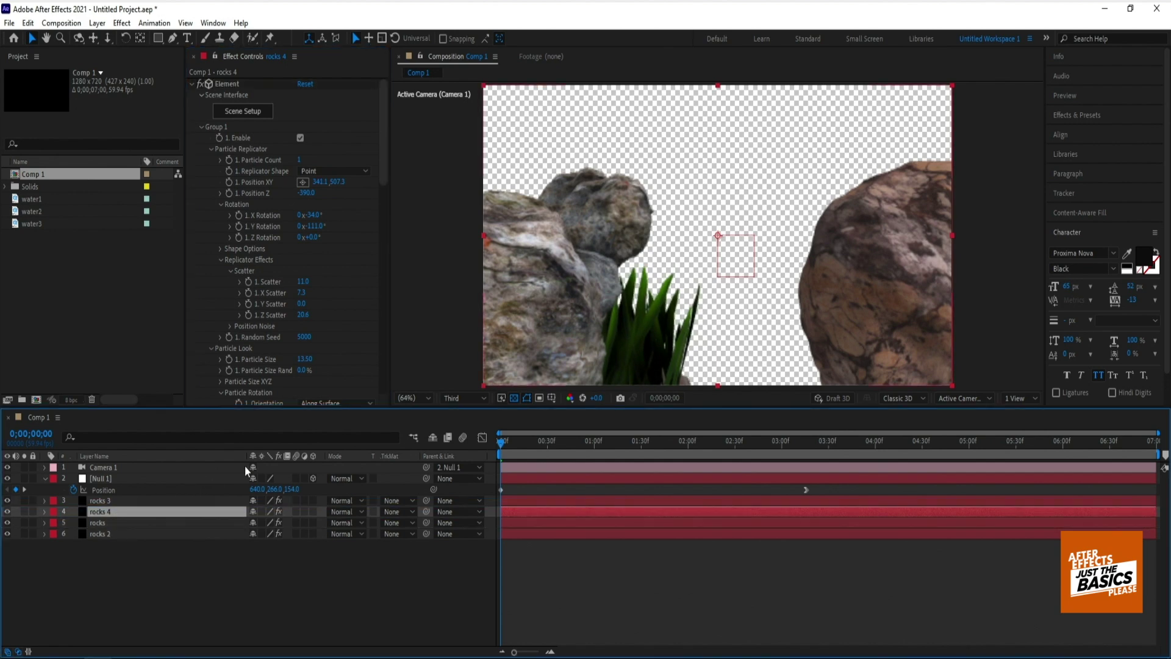
Preview the camera move, drop the grass layer to the bottom of the stack and raise it slightly.
left_click(498, 452)
key("space")
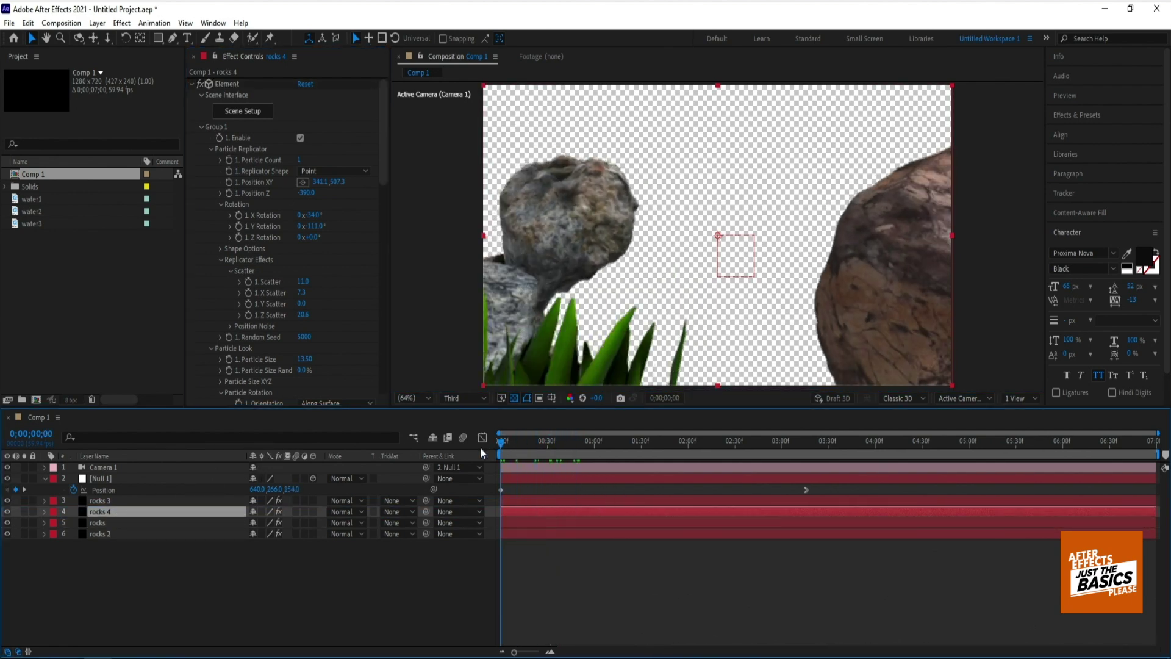
key("space")
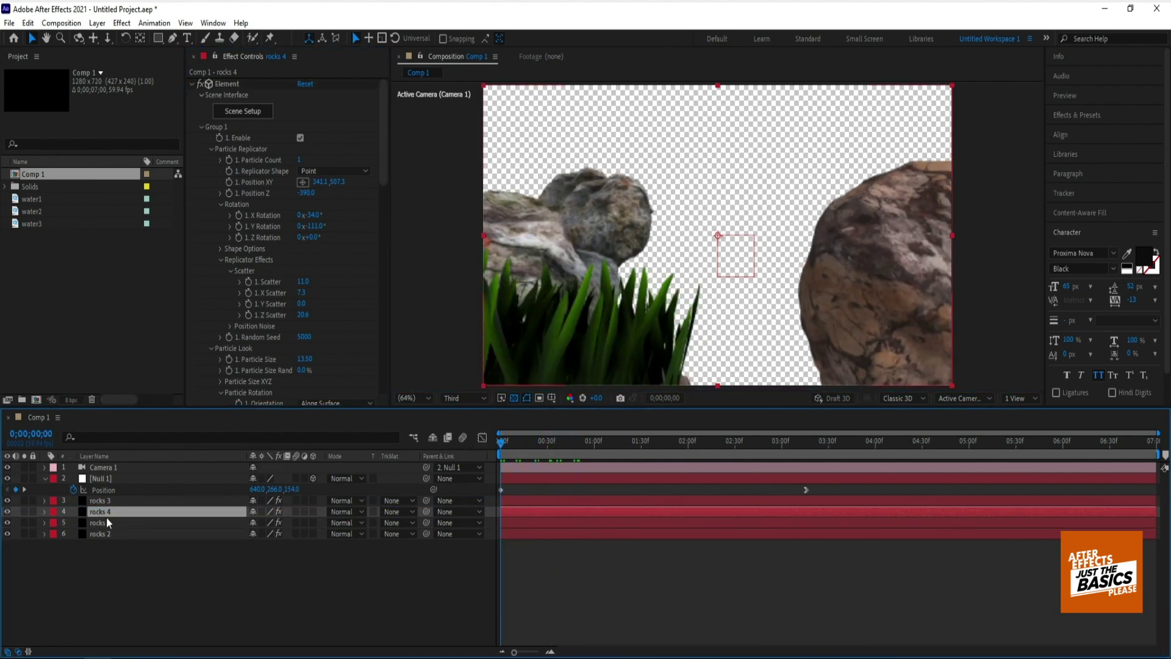
mouse_move(107, 515)
left_mouse_down()
mouse_move(114, 552)
mouse_move(104, 510)
mouse_move(128, 533)
left_mouse_up()
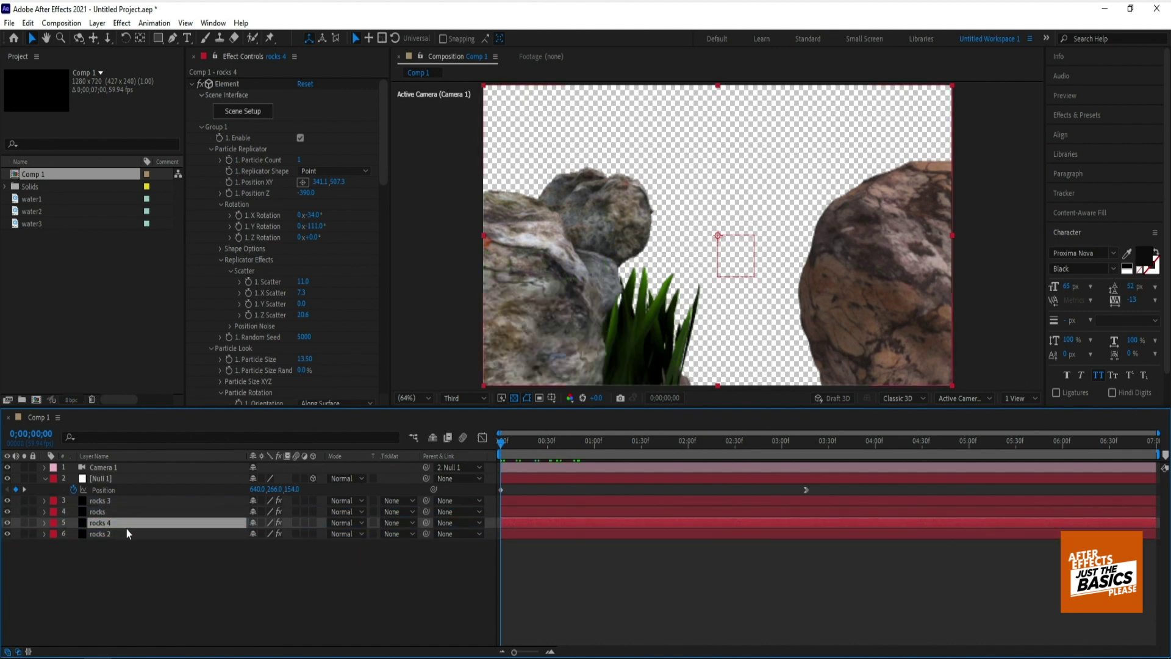
mouse_move(335, 182)
left_mouse_down()
mouse_move(303, 182)
mouse_move(333, 223)
mouse_move(305, 237)
left_mouse_up()
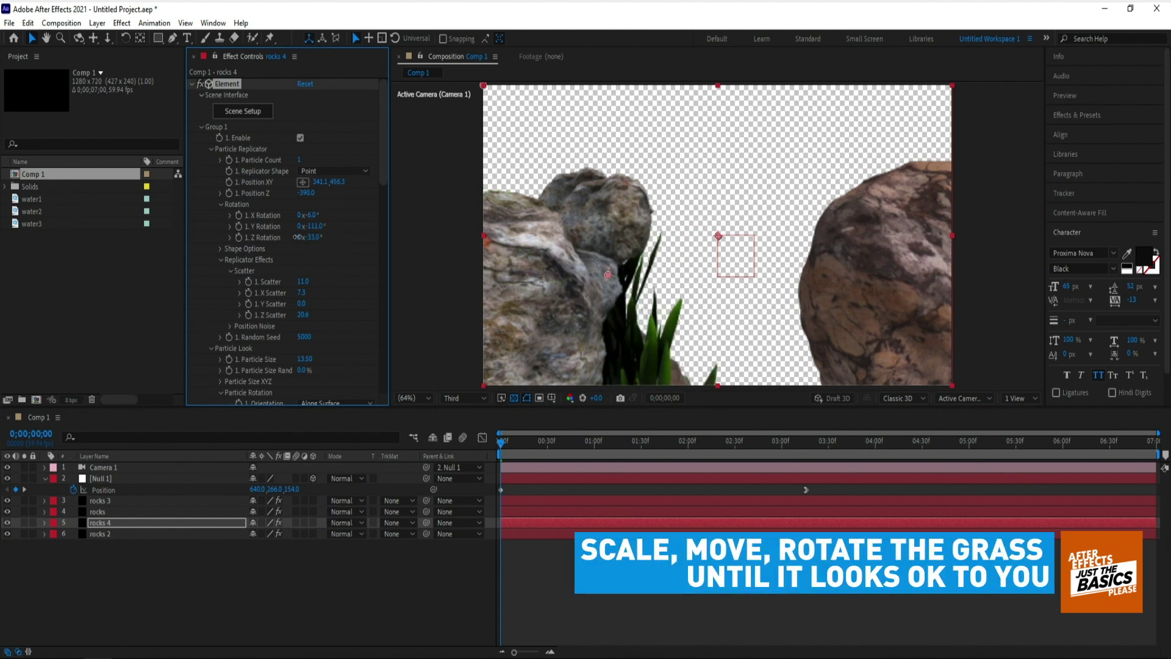
Preview the move, move the grass layer up to third in the stack and lower the grass.
left_click(514, 450)
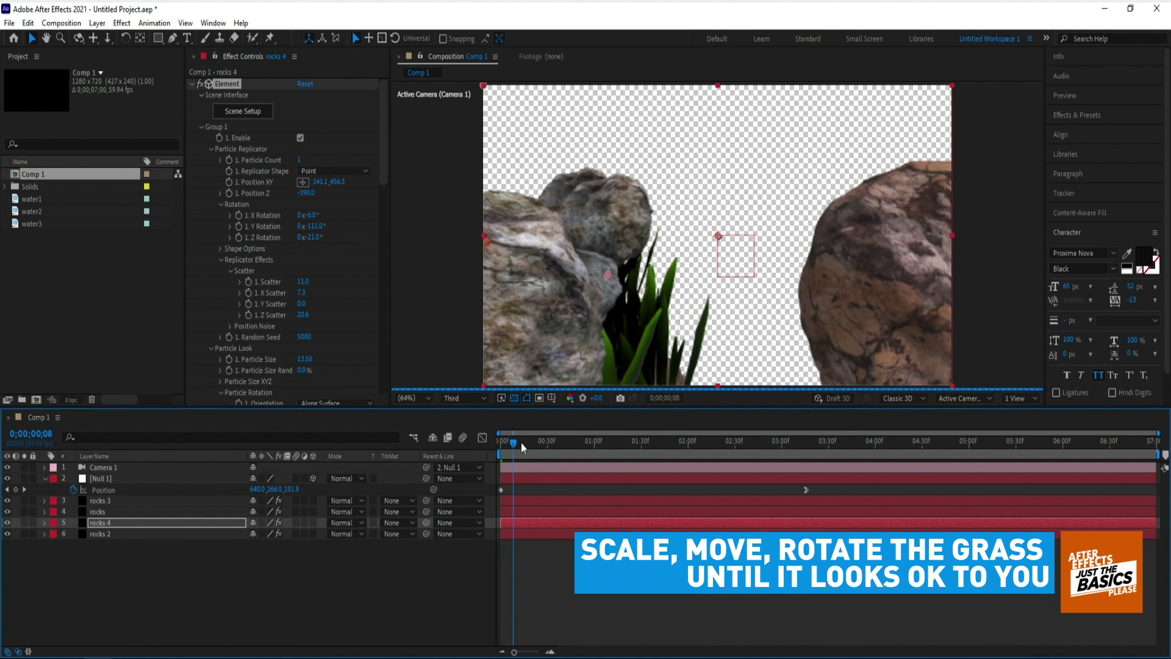
key("space")
key("space")
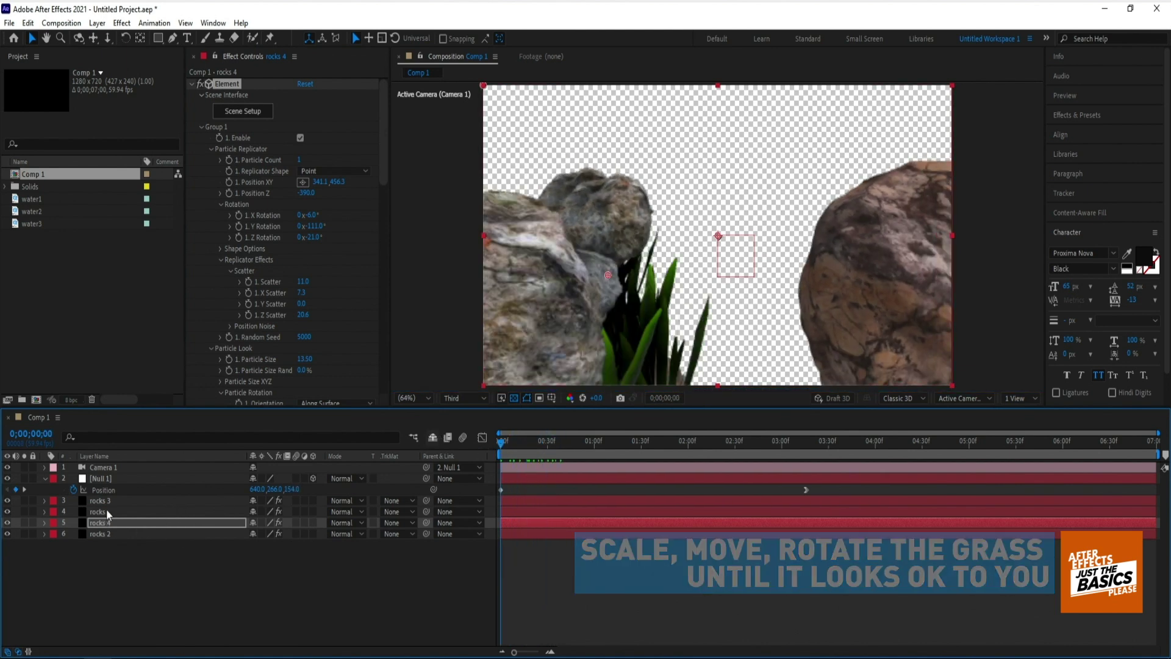
left_click_drag(144, 524, 110, 497)
mouse_move(344, 187)
left_mouse_down()
mouse_move(589, 354)
mouse_move(561, 303)
mouse_move(772, 326)
left_mouse_up()
Set Null 1's starting Z Position to 34 and preview the revised camera push-in.
left_click_drag(506, 447, 649, 455)
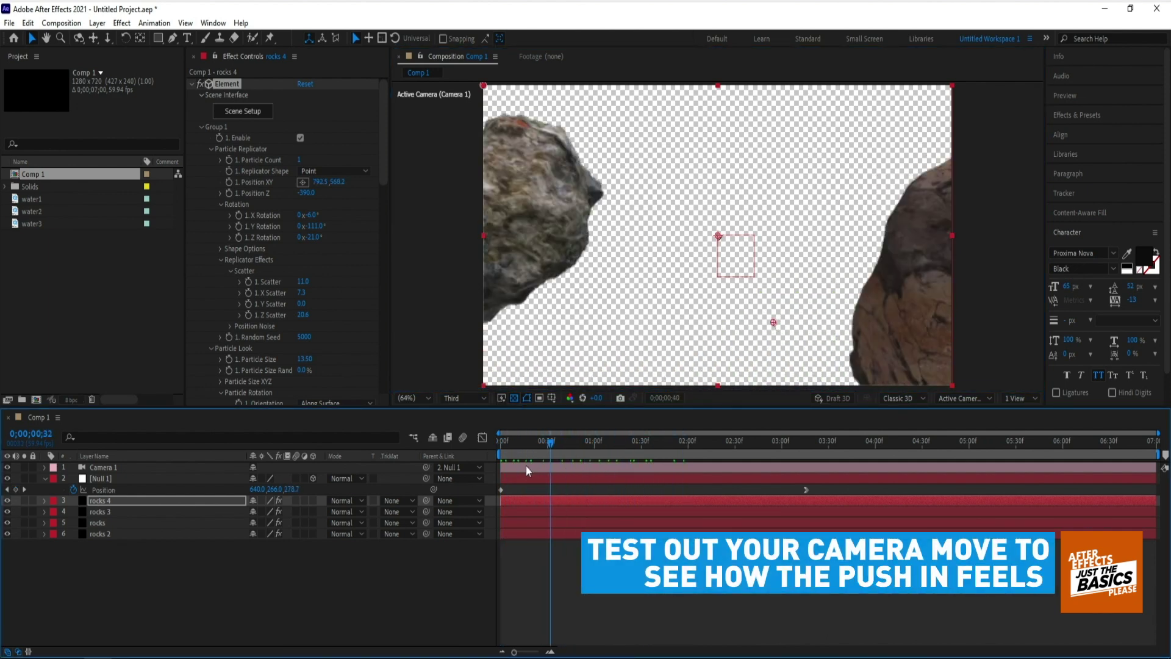
left_click_drag(649, 449, 415, 468)
left_click_drag(289, 489, 289, 491)
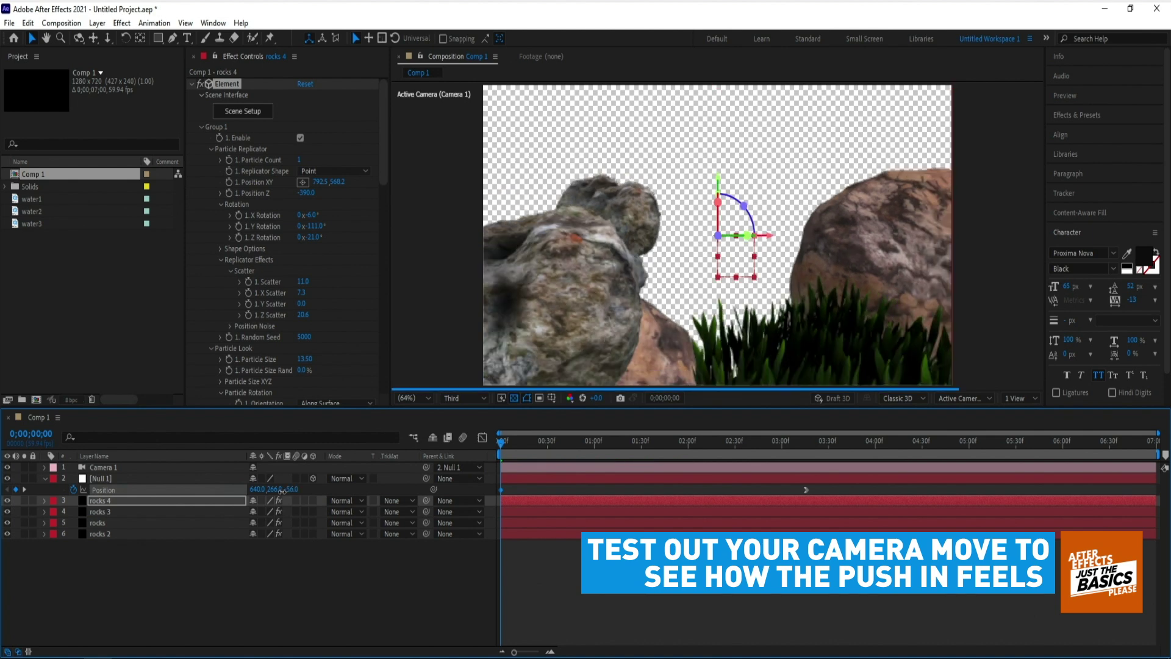
key("space")
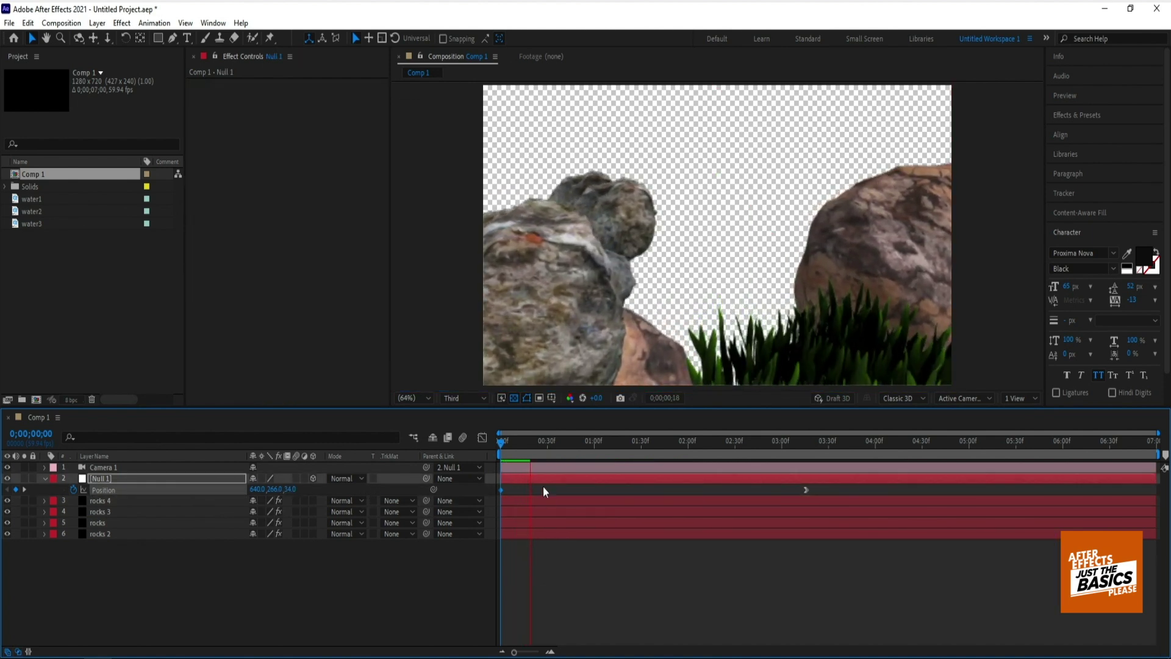
key("space")
key("ctrl+y")
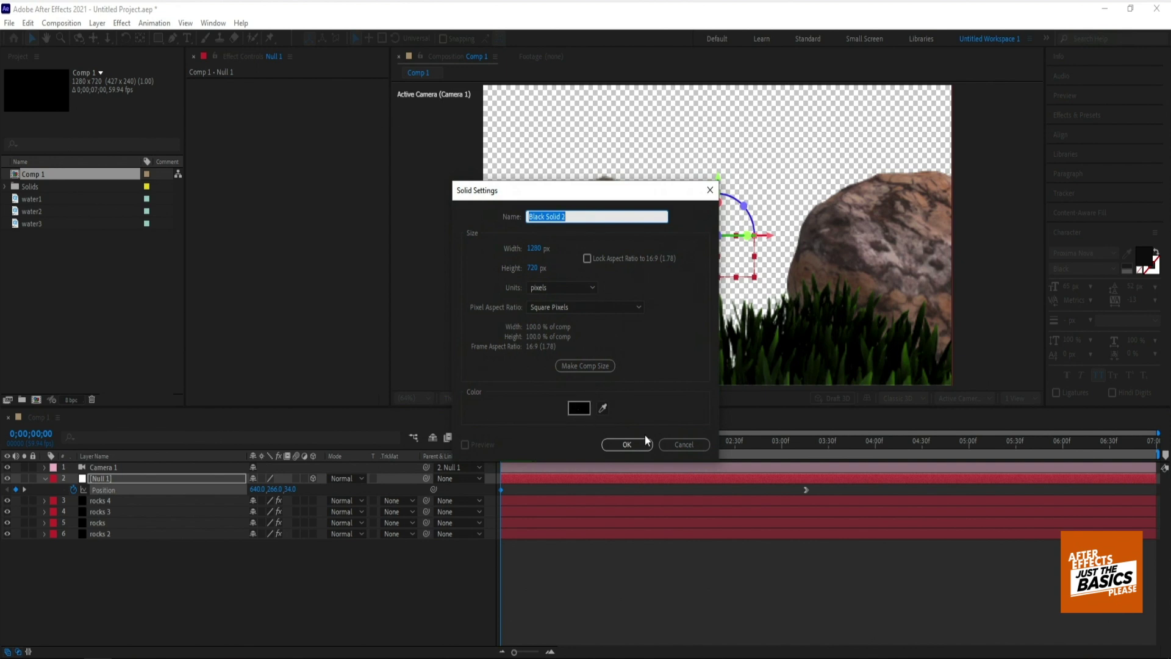
Create a black solid, send it below all the rocks, and apply Gradient Ramp to it.
left_click(642, 448)
left_click_drag(112, 481, 112, 583)
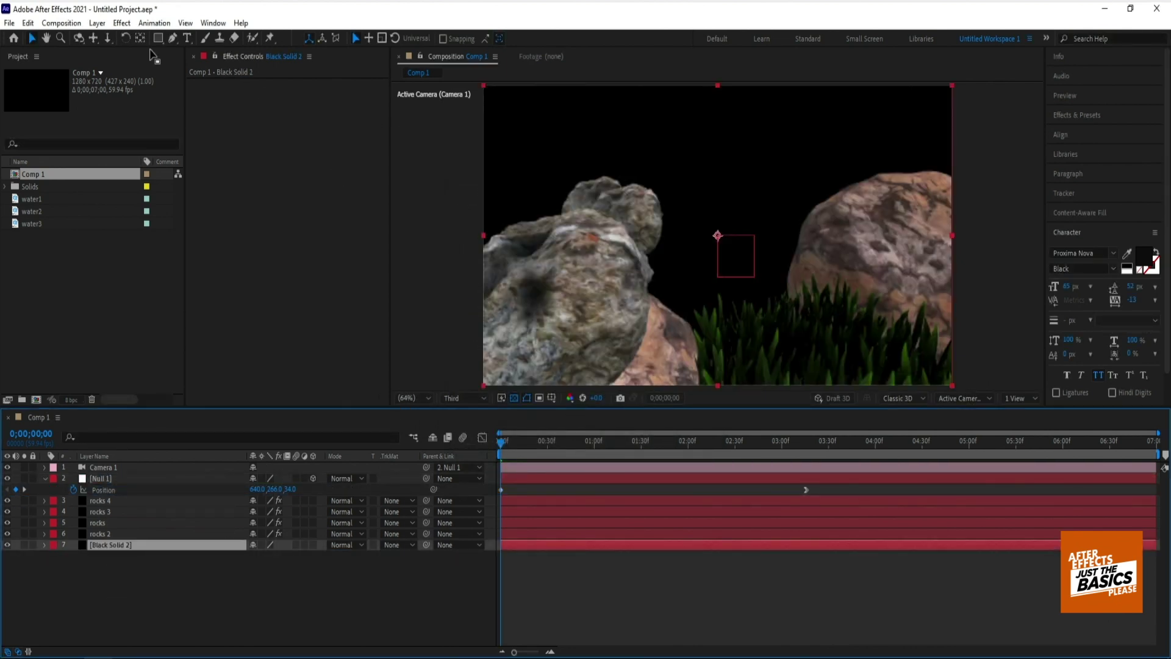
left_click(125, 24)
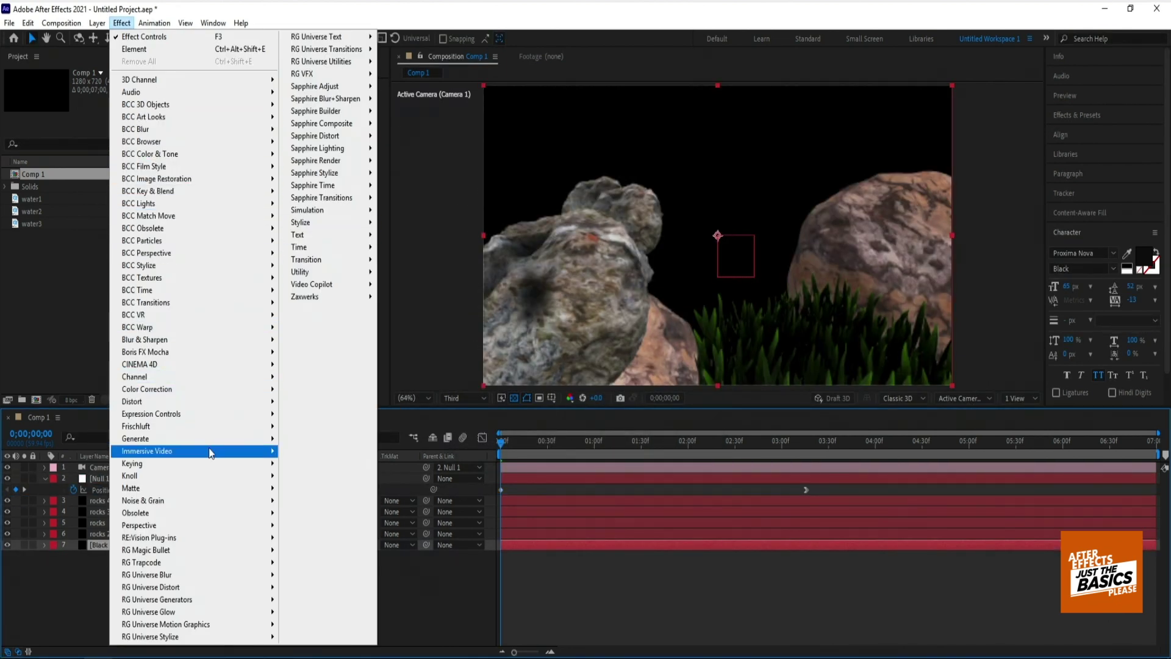
mouse_move(220, 442)
left_click(339, 328)
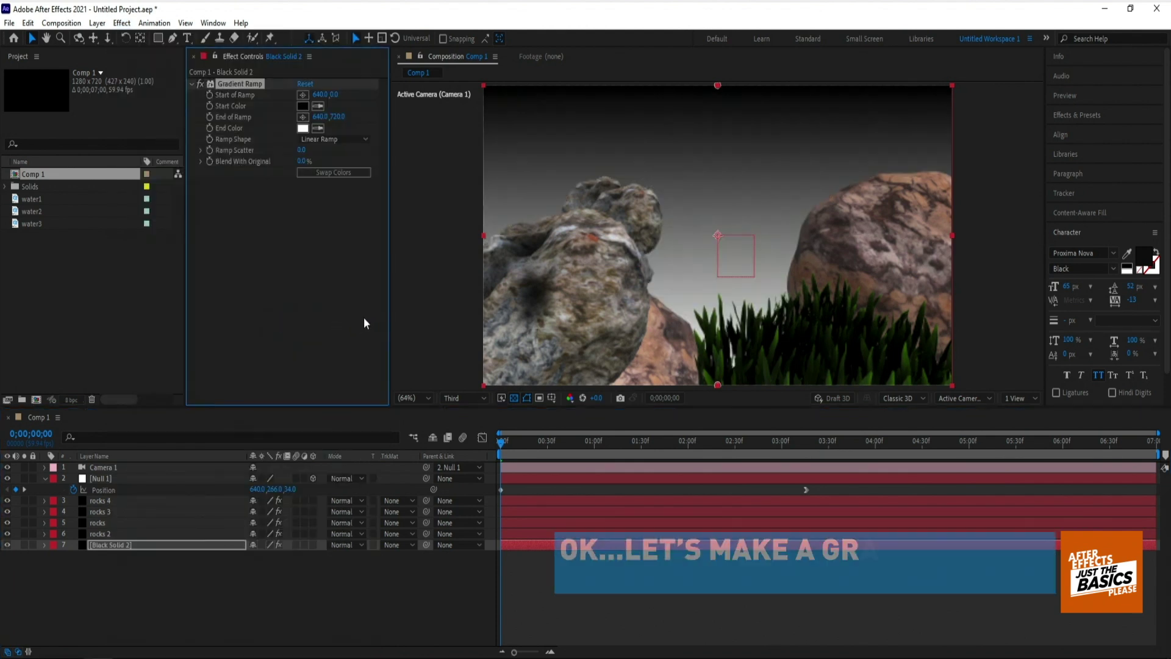
Set the gradient's start colour to bright blue and its end colour to very dark blue.
left_click(303, 105)
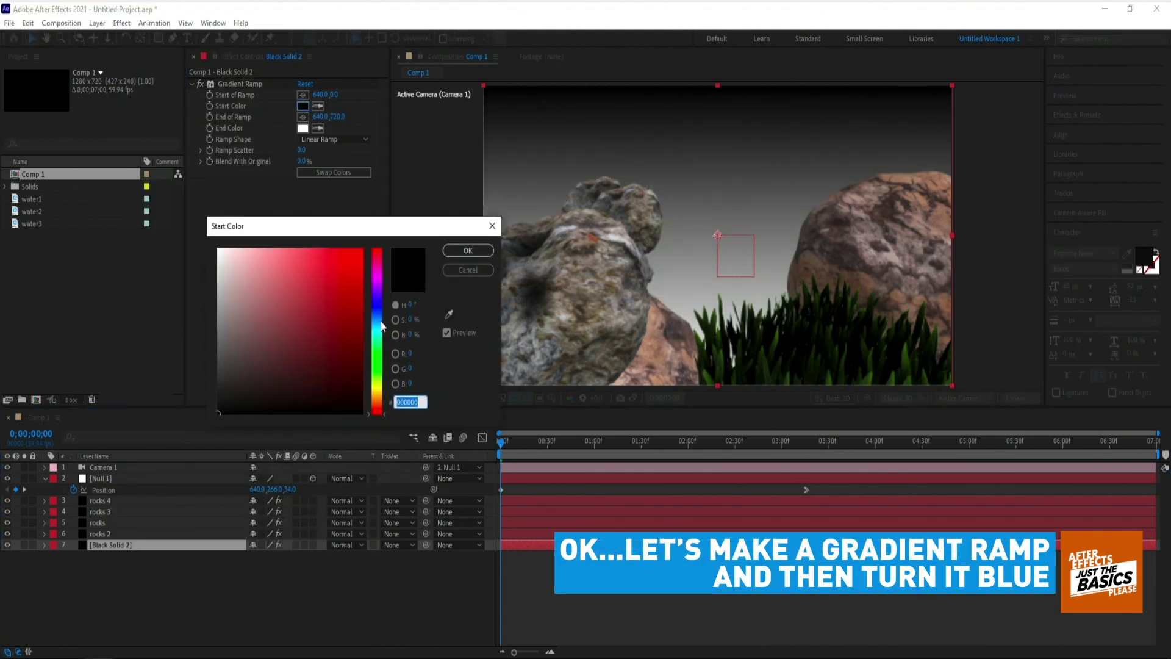
left_click(377, 318)
left_click(361, 256)
left_click(459, 251)
left_click(302, 128)
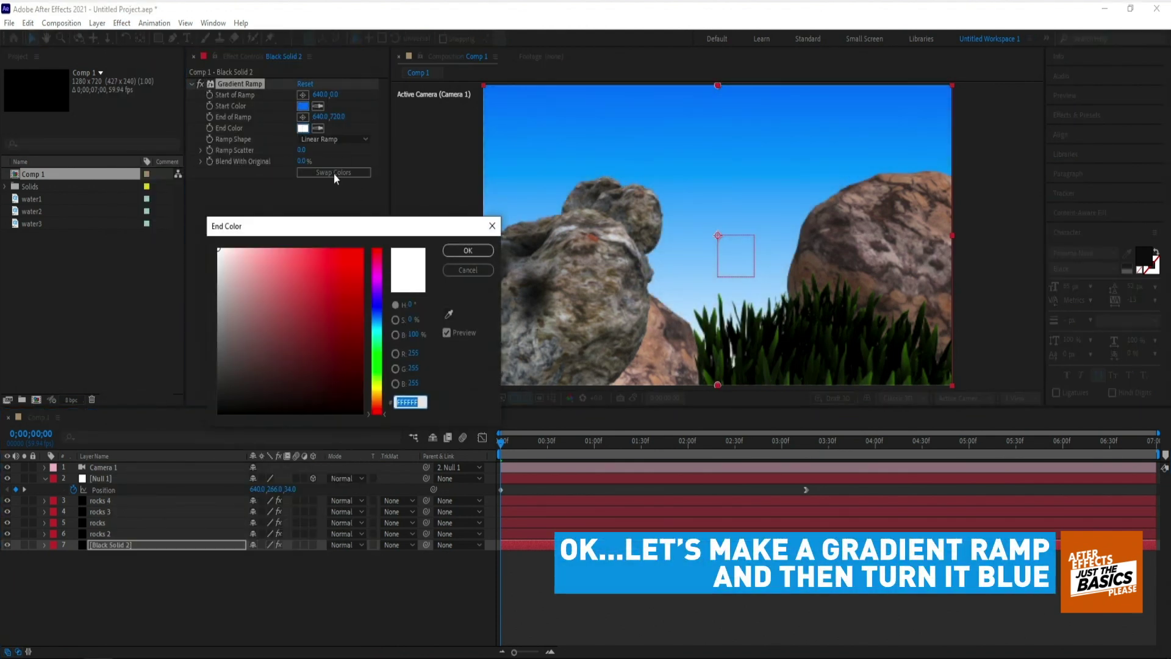
left_click(380, 317)
left_click(362, 403)
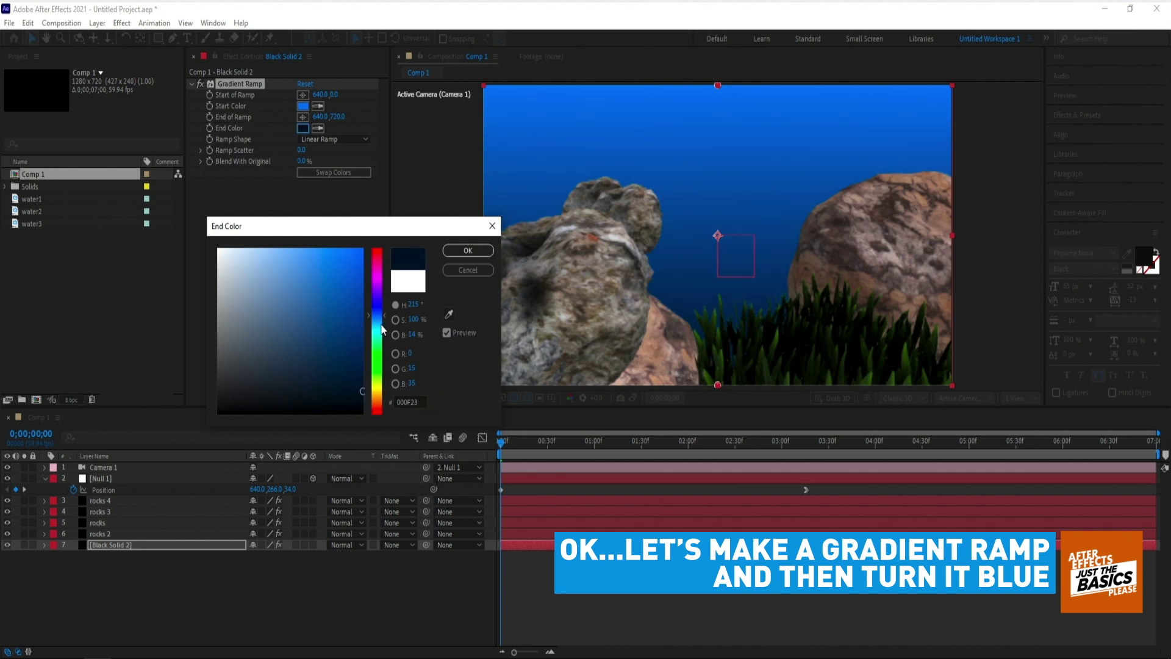
left_click(455, 250)
Rework the gradient's start colour into a slightly darker mid blue.
left_click(303, 105)
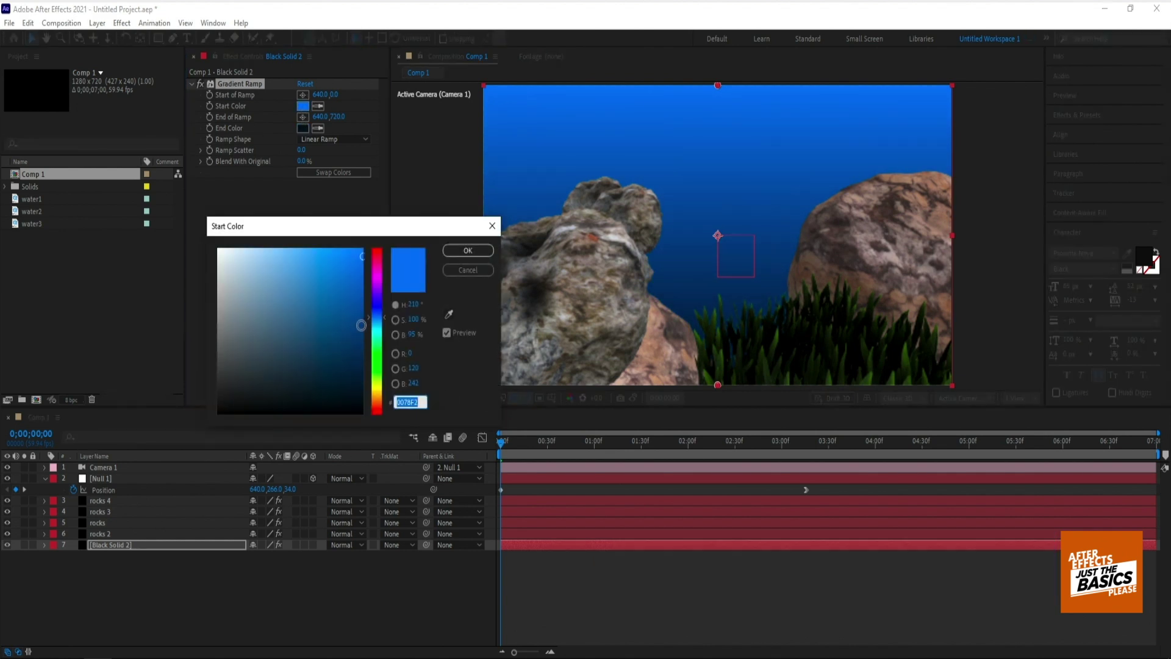
left_click(378, 332)
left_click_drag(362, 259, 381, 347)
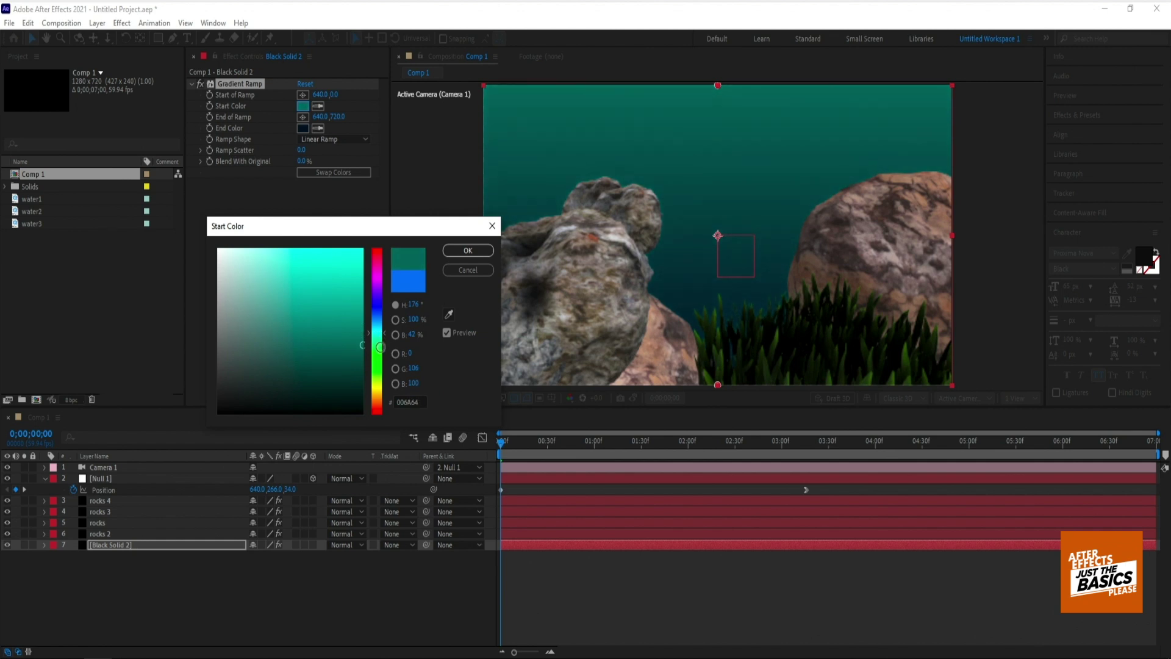
left_click(363, 368)
left_click_drag(374, 335, 377, 320)
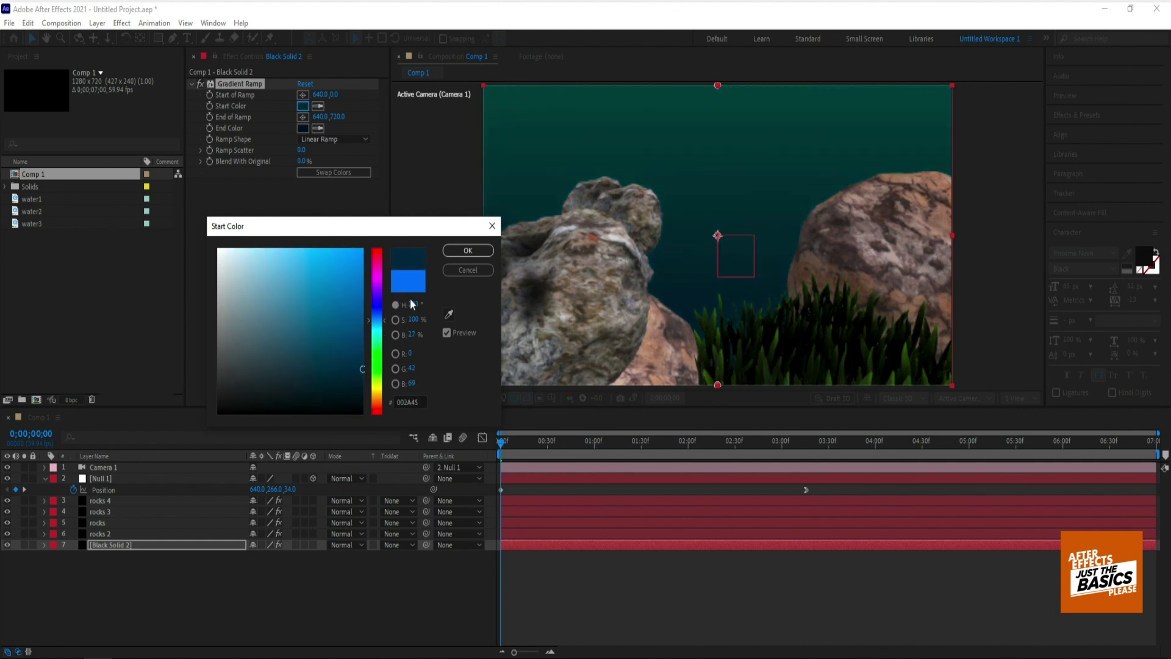
left_click(363, 328)
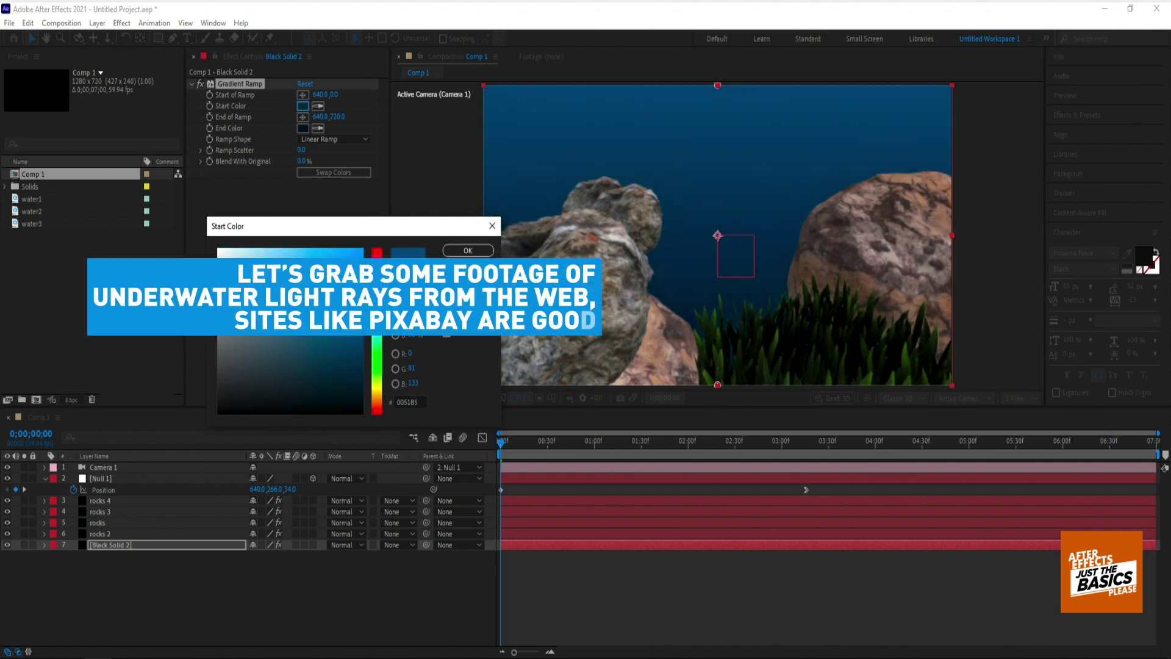
left_click(362, 340)
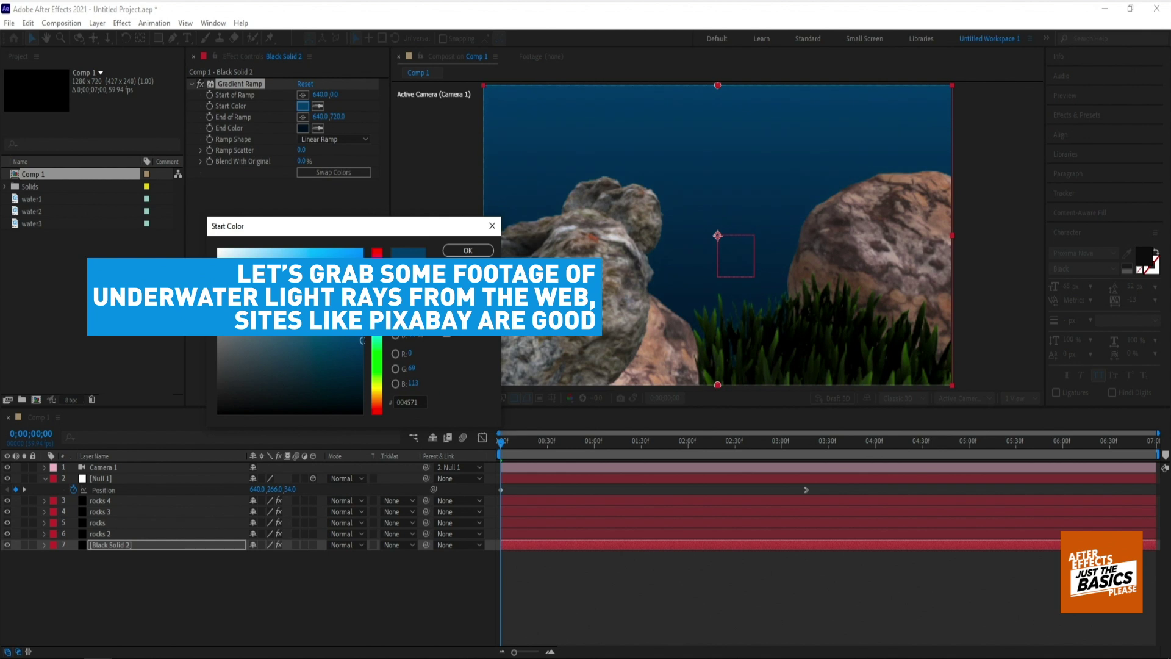
left_click(466, 251)
left_click(36, 203)
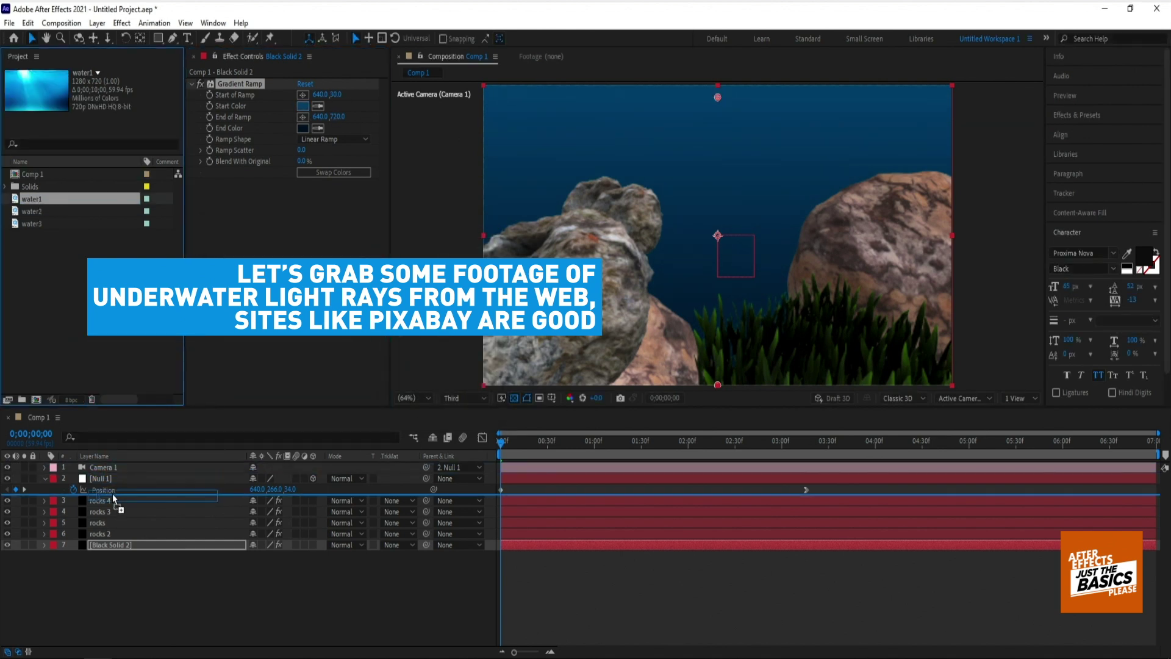
Add water1 as a 3D layer pushed back to Z 820, behind the front rocks, and begin a Pen mask.
left_click_drag(35, 198, 112, 494)
left_click(314, 500)
left_click_drag(536, 440, 560, 441)
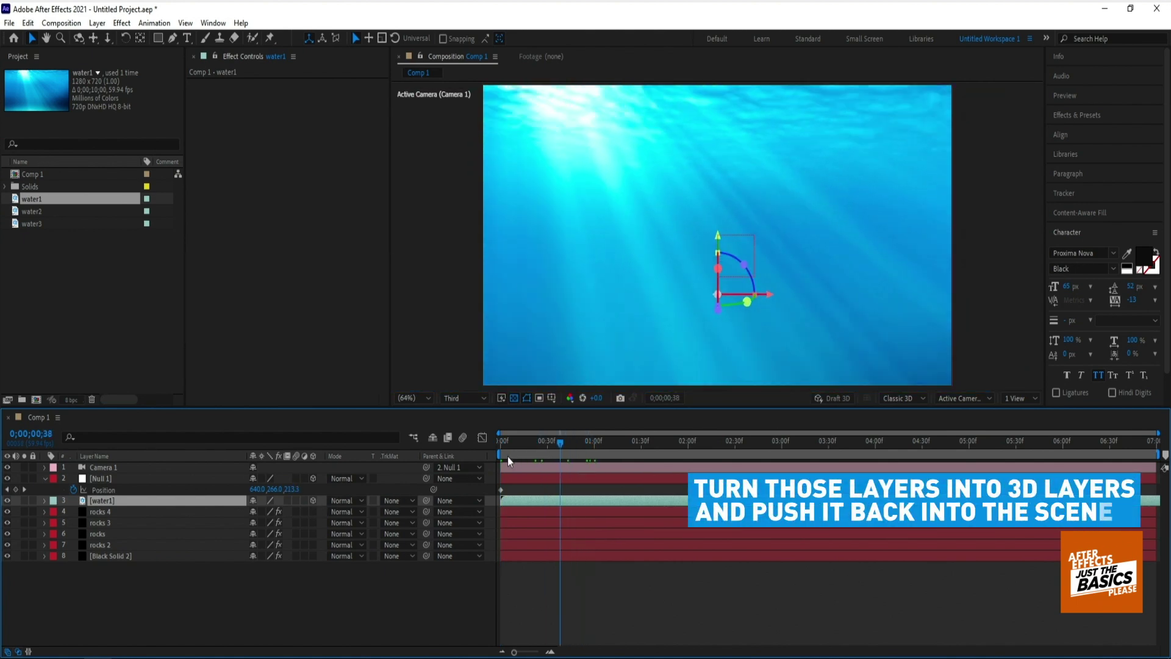
key("p")
left_click_drag(291, 513, 272, 522)
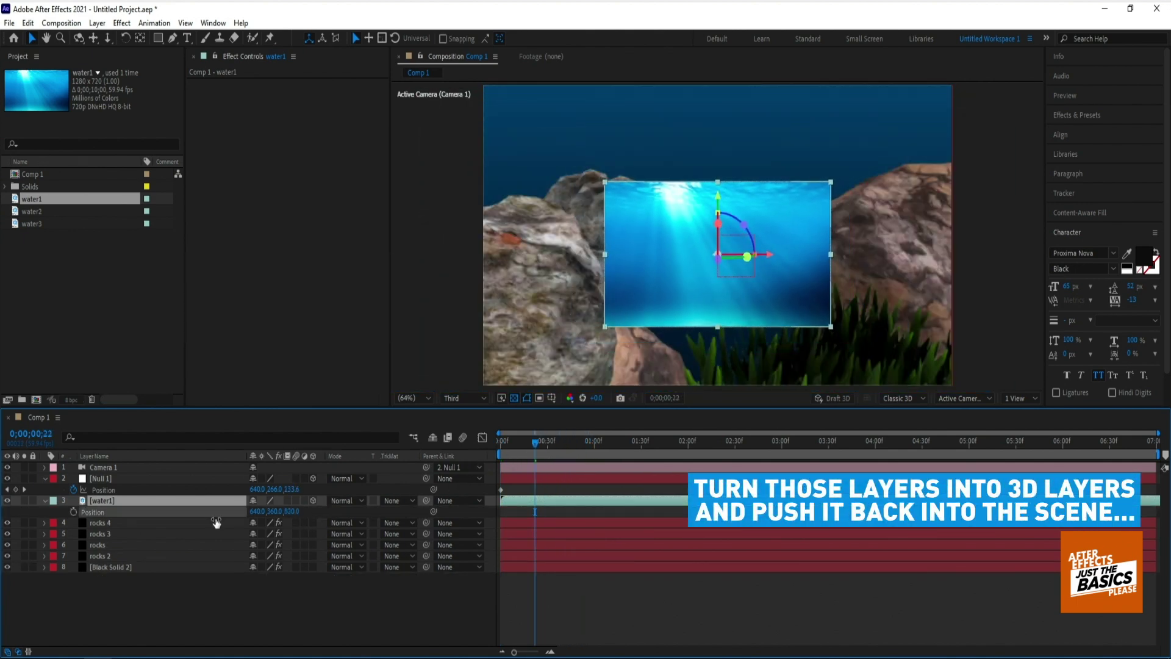
left_click_drag(105, 503, 109, 547)
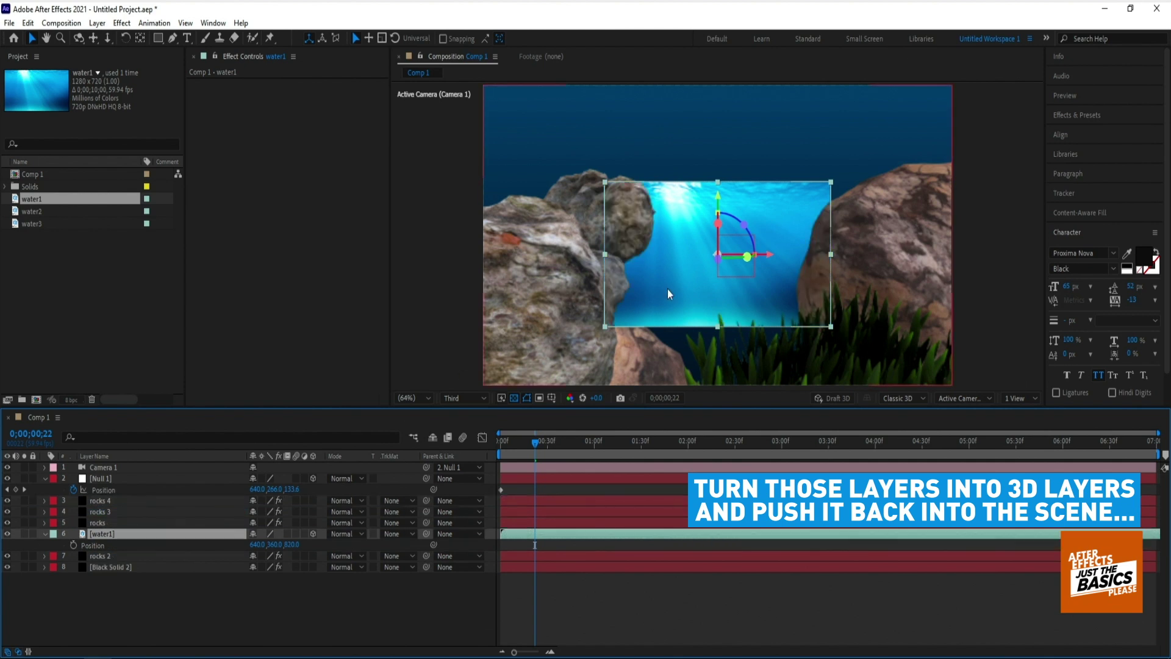
key("g")
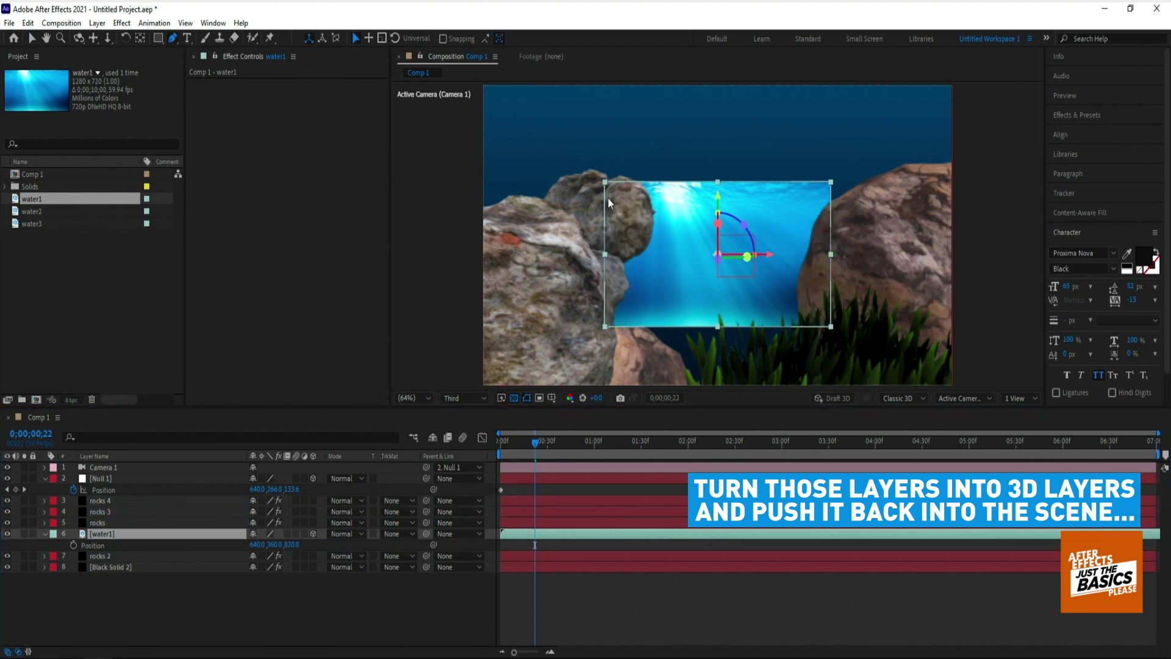
left_click(791, 307)
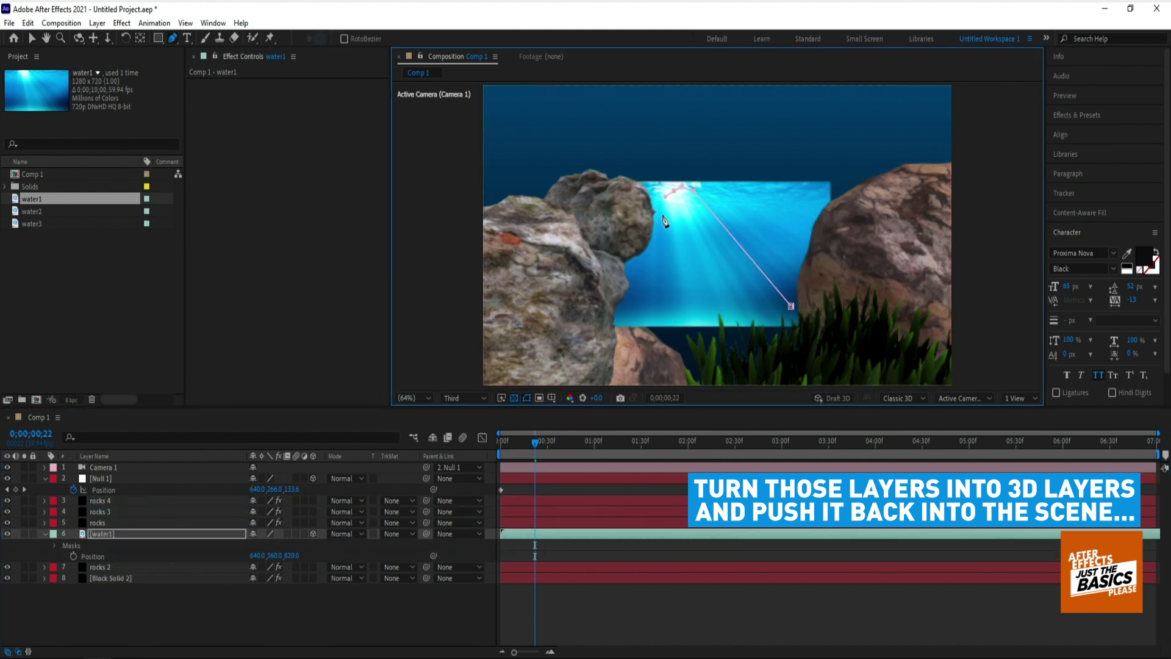
Close the mask around the beam on water1 and feather it to about 209 px.
left_click(682, 301)
left_click(707, 313)
left_click(729, 303)
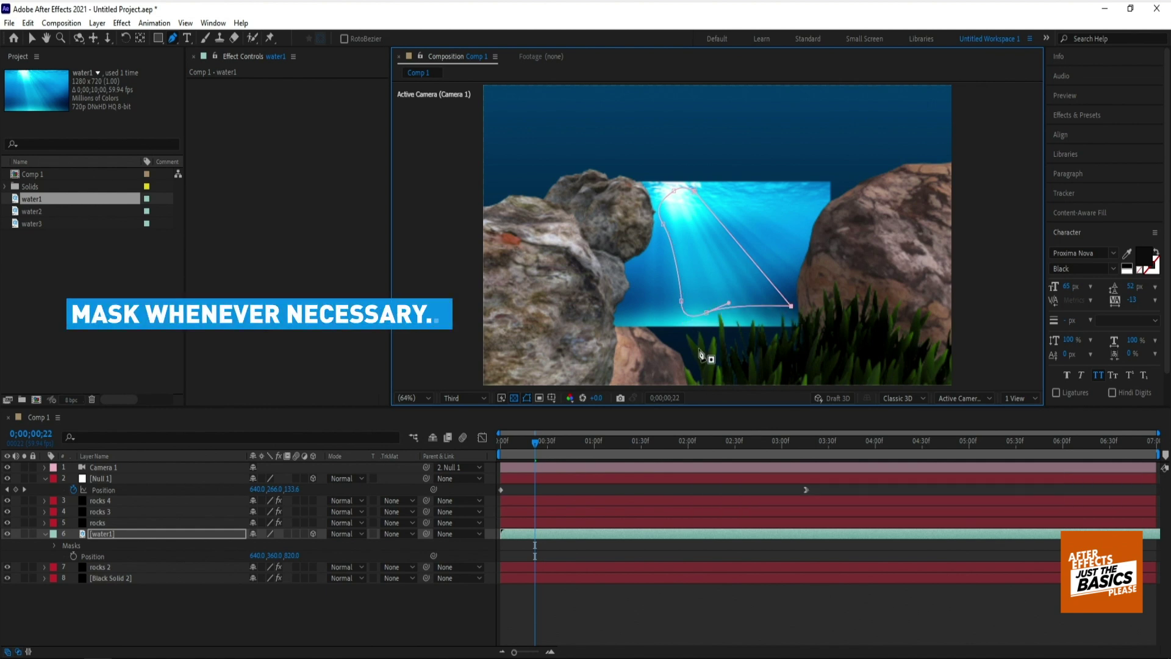
left_click(792, 307)
left_click(54, 545)
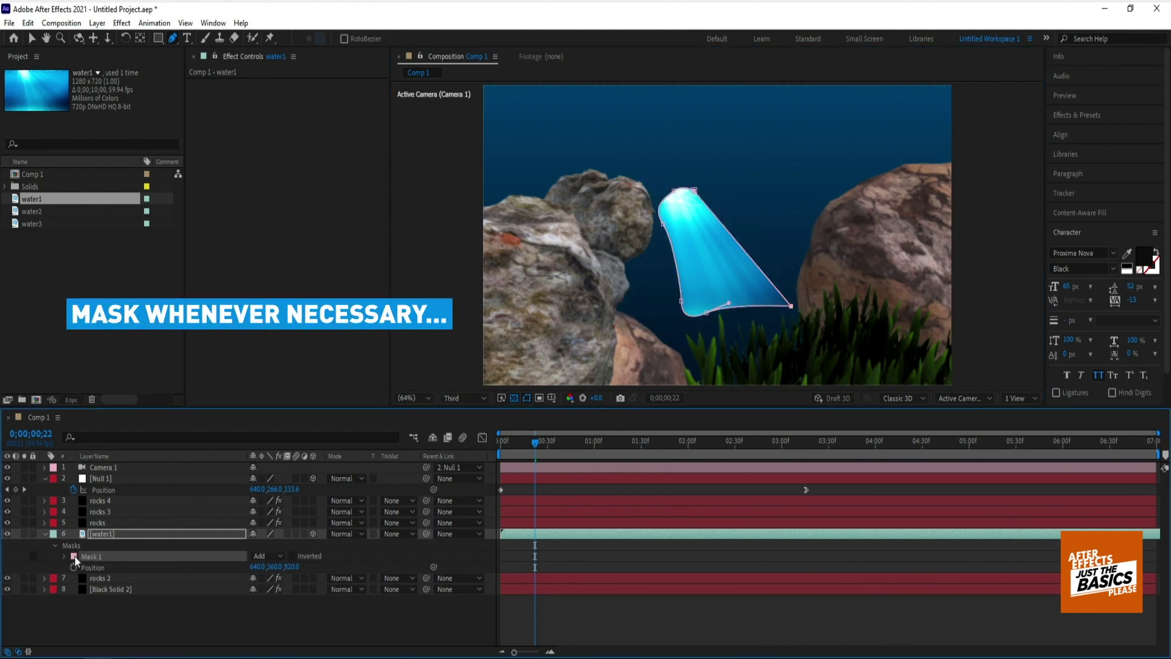
left_click(64, 557)
left_click_drag(309, 574, 355, 565)
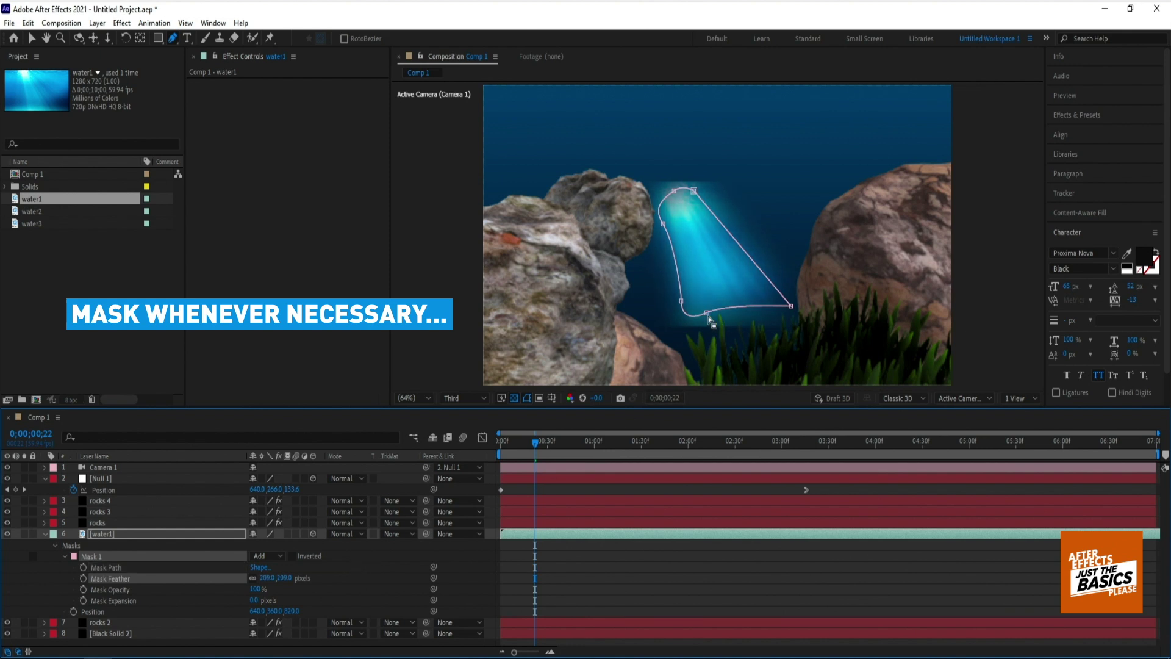
Reshape the beam mask by raising its bottom point and lowering its top points.
key("v")
left_click_drag(707, 313, 699, 287)
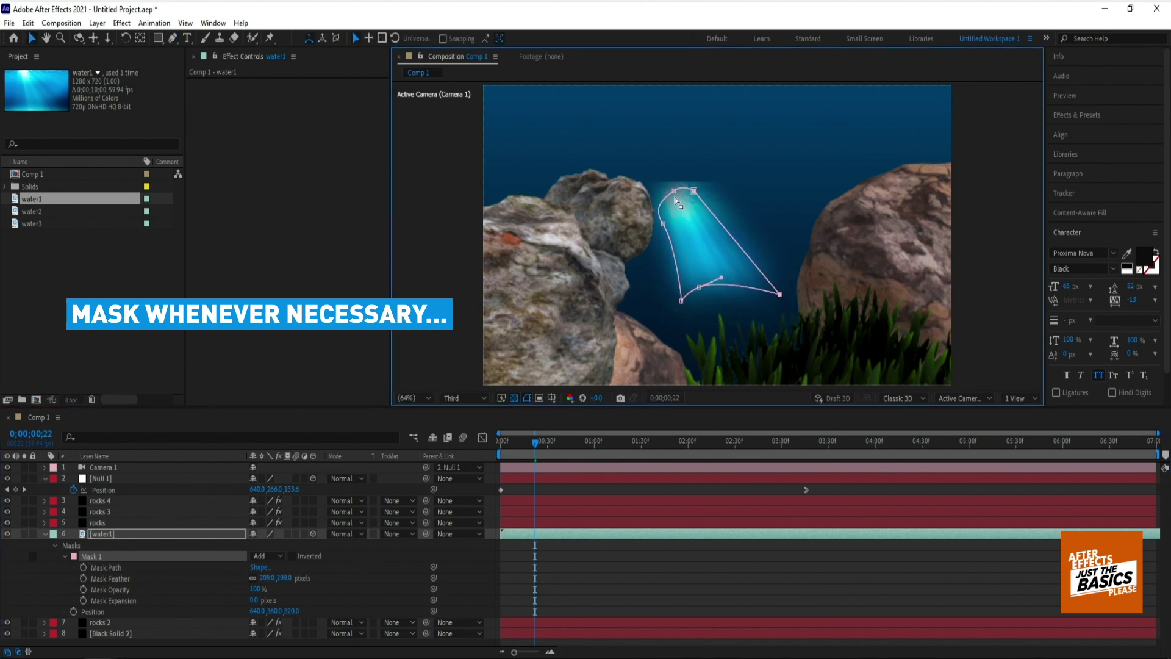
left_click_drag(679, 204, 675, 215)
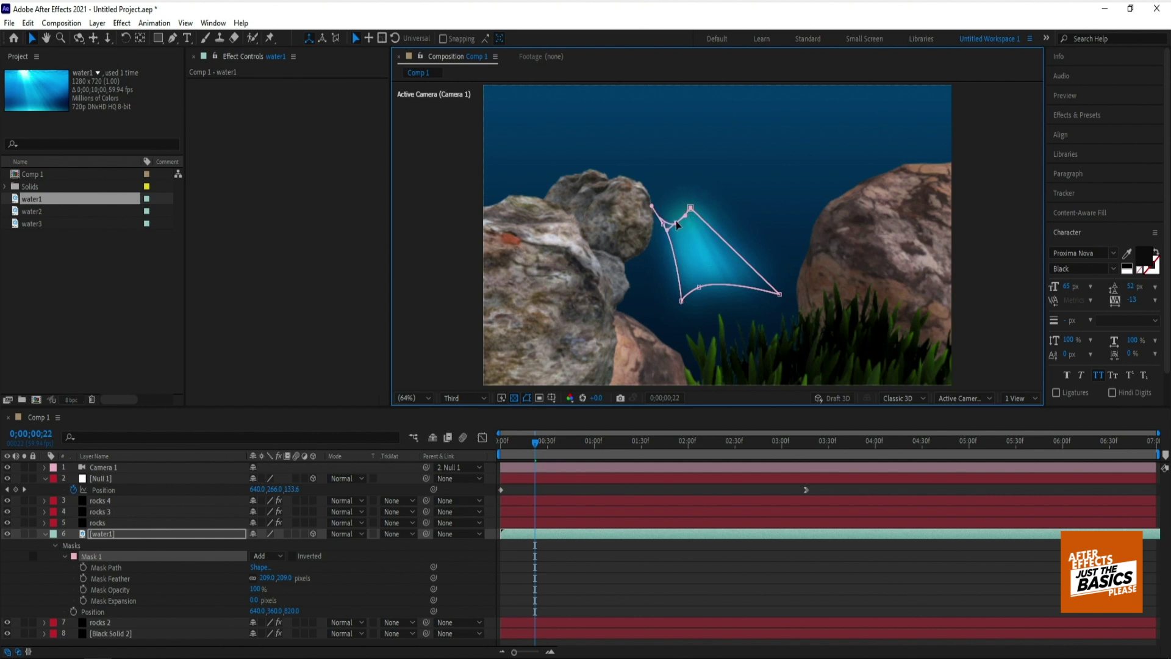
left_click(84, 546)
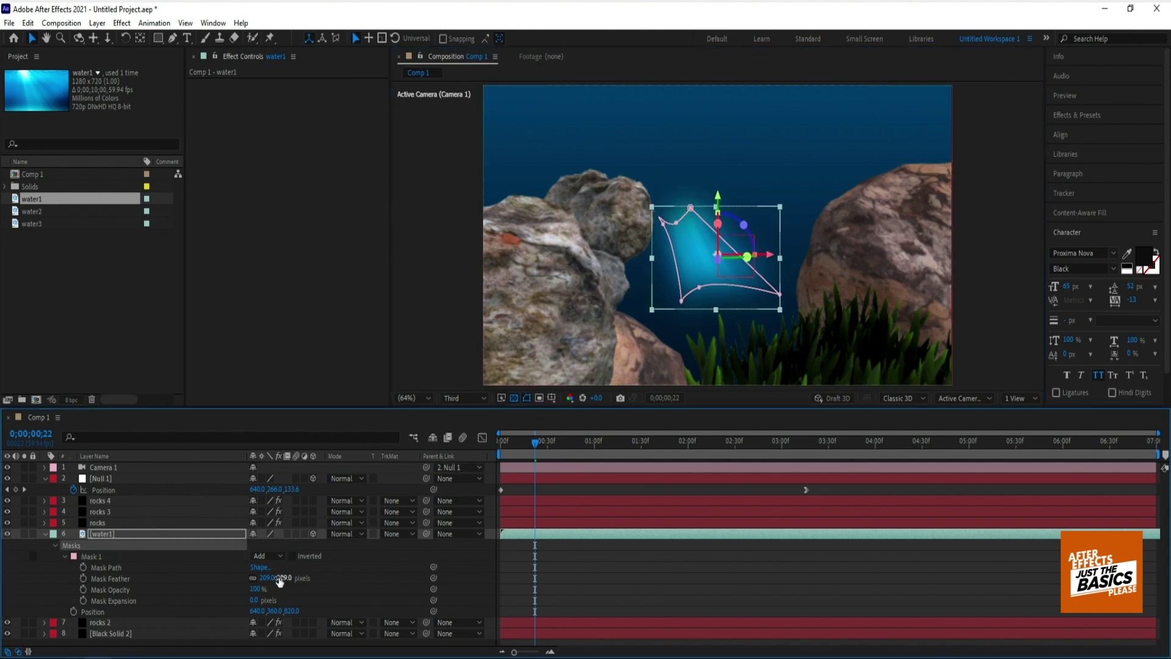
Scale the beam narrower and taller, blend it in Screen mode, and tilt it to 18°.
key("s")
mouse_move(283, 545)
left_mouse_down()
mouse_move(281, 557)
mouse_move(292, 544)
left_mouse_up()
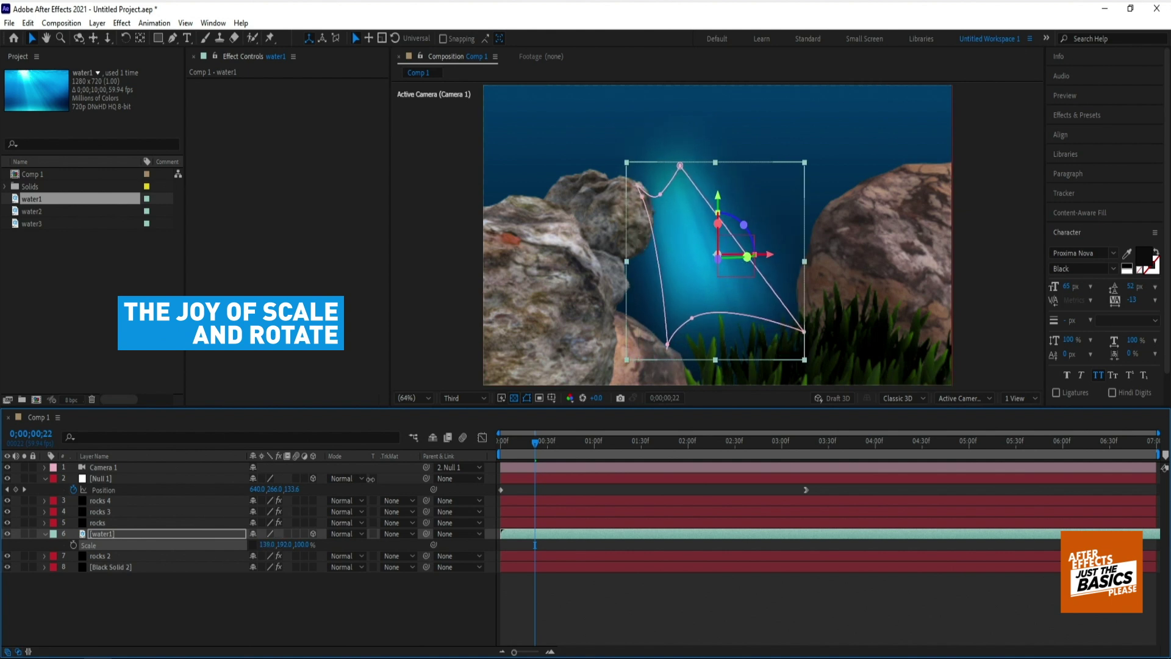
mouse_move(803, 165)
left_mouse_down()
mouse_move(771, 144)
mouse_move(769, 125)
left_mouse_up()
left_click(342, 534)
left_click(400, 256)
key("r")
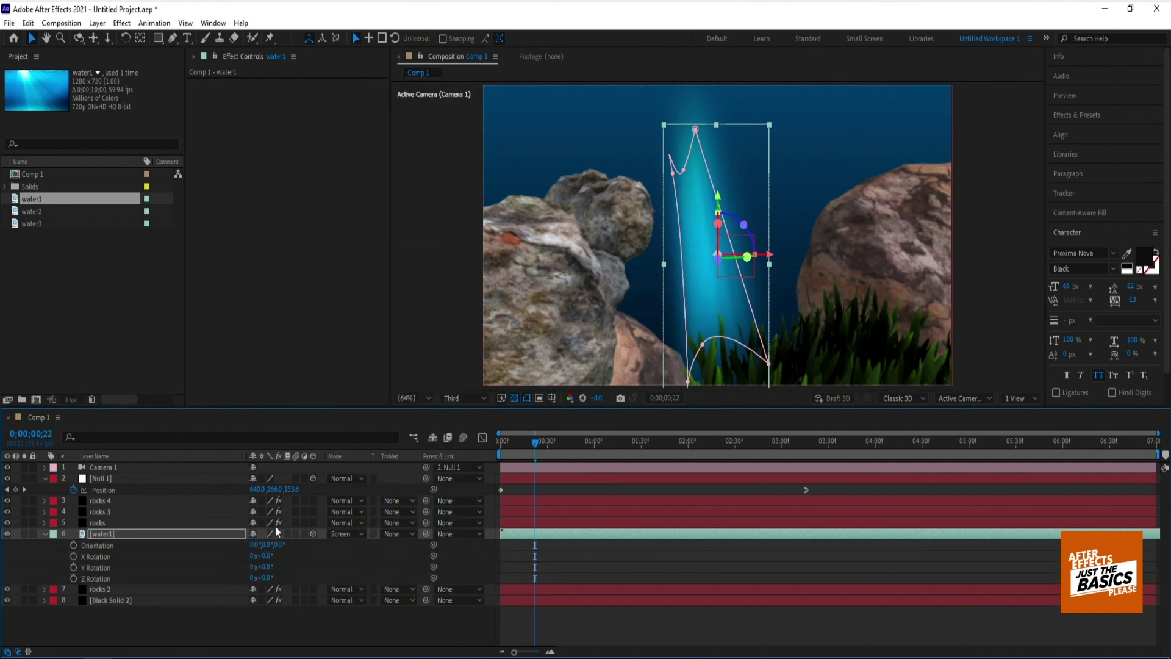
left_click_drag(269, 578, 266, 580)
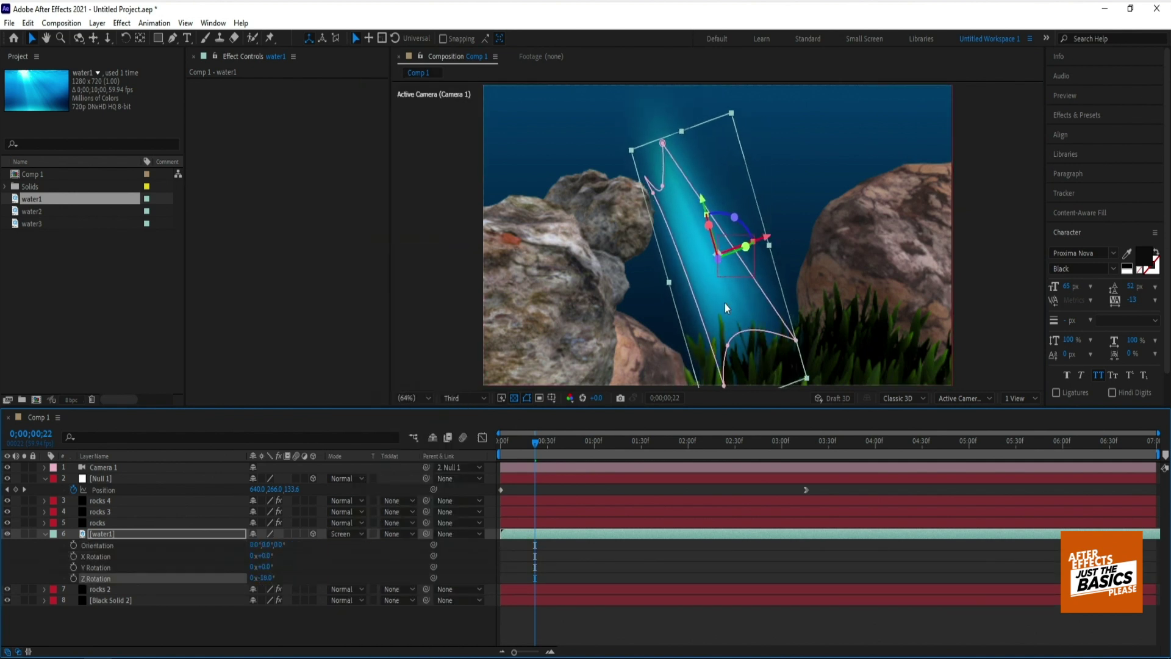
Position the beam up and left over the rocks, then duplicate it and raise the copy to layer 3.
left_click_drag(726, 305, 679, 250)
left_click_drag(535, 440, 488, 444)
key("space")
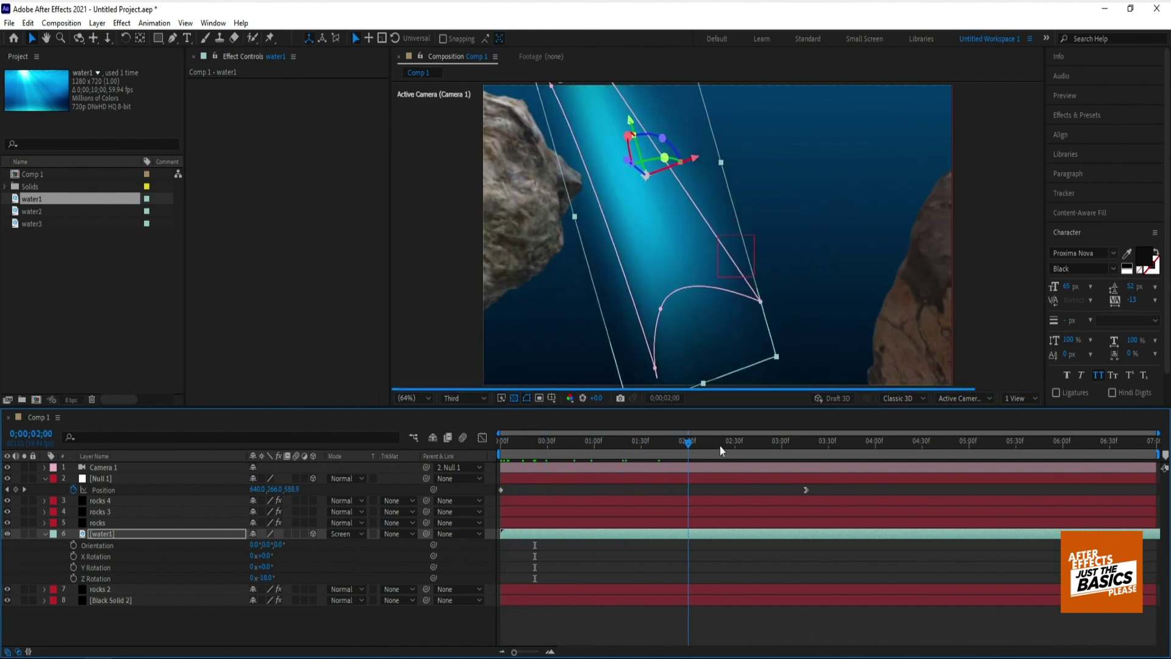
key("space")
left_click_drag(665, 285, 596, 301)
key("Home")
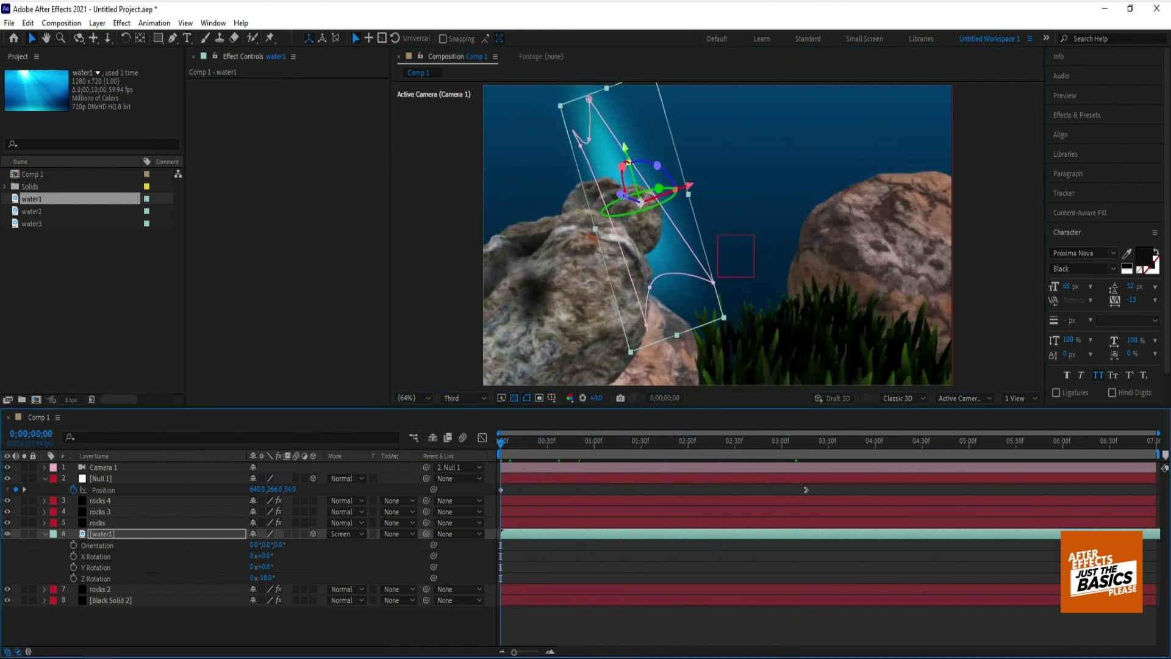
left_click_drag(607, 197, 593, 167)
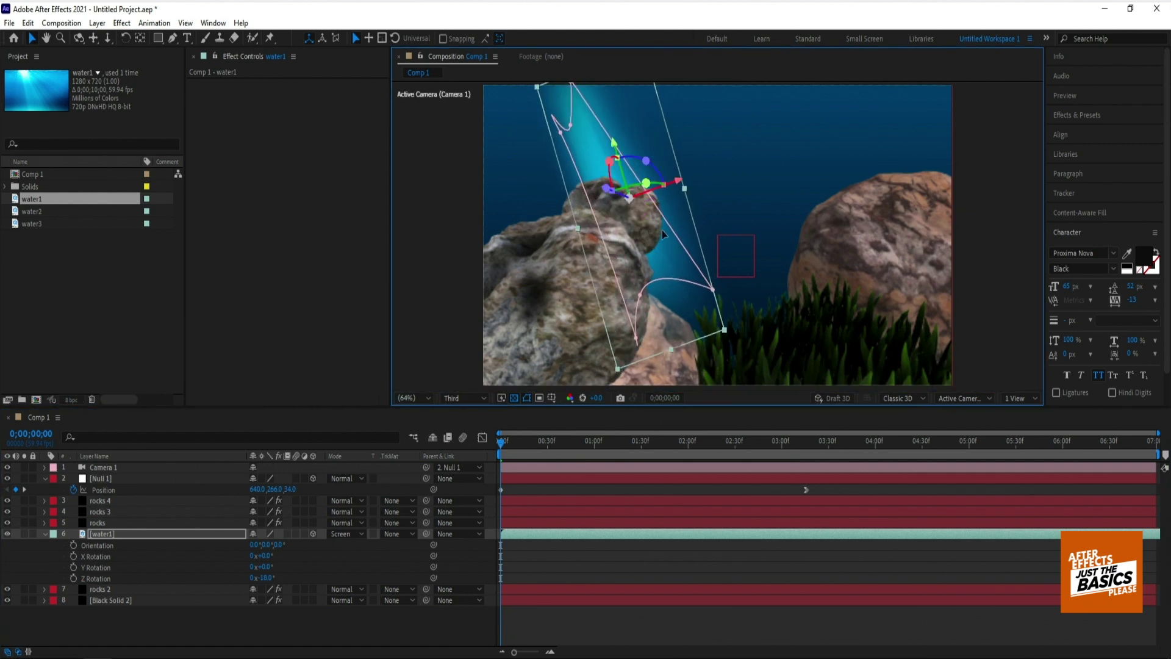
key("ctrl+d")
left_click_drag(120, 537, 119, 496)
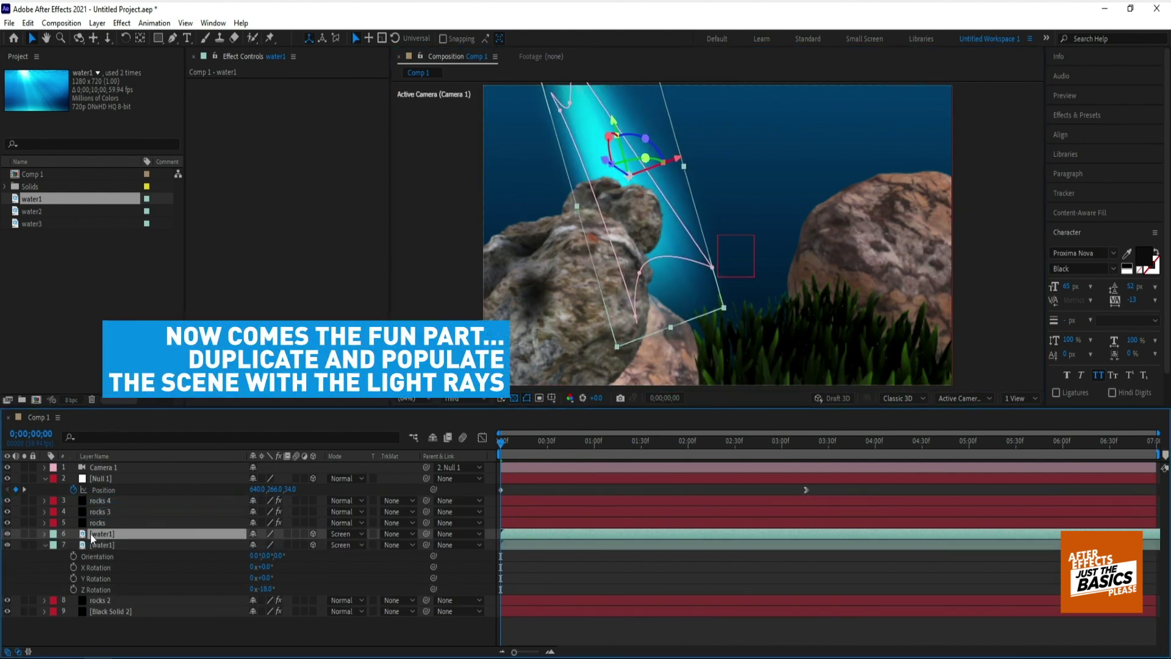
Move the second light ray up and left across the left rock.
left_click(45, 544)
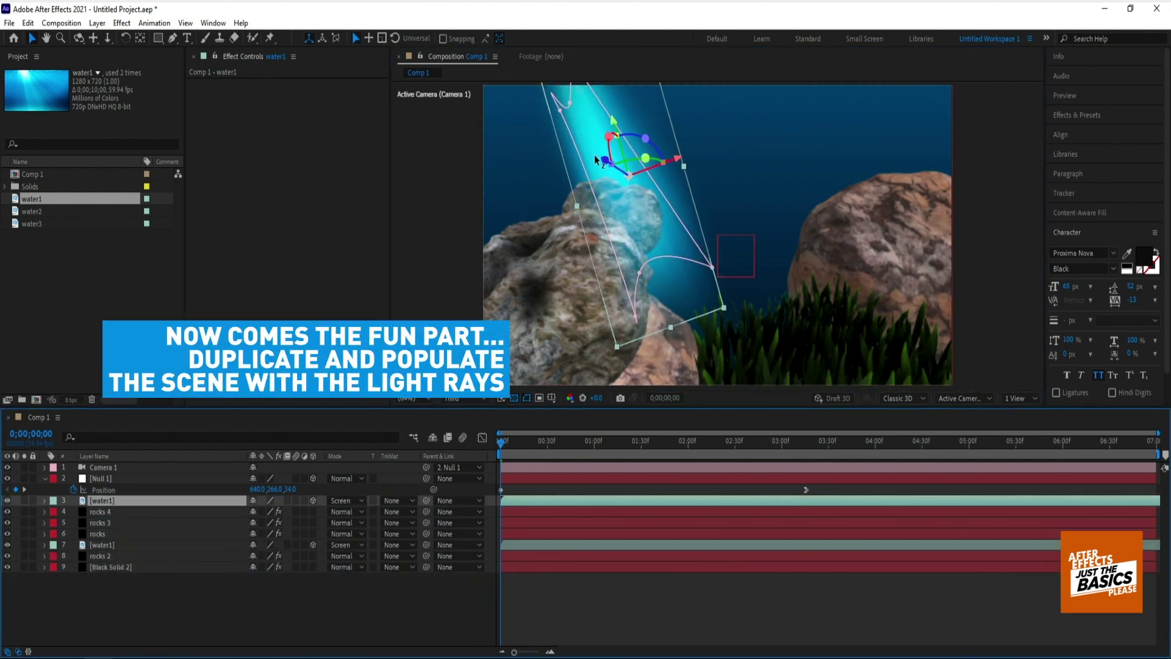
left_click_drag(594, 155, 513, 98)
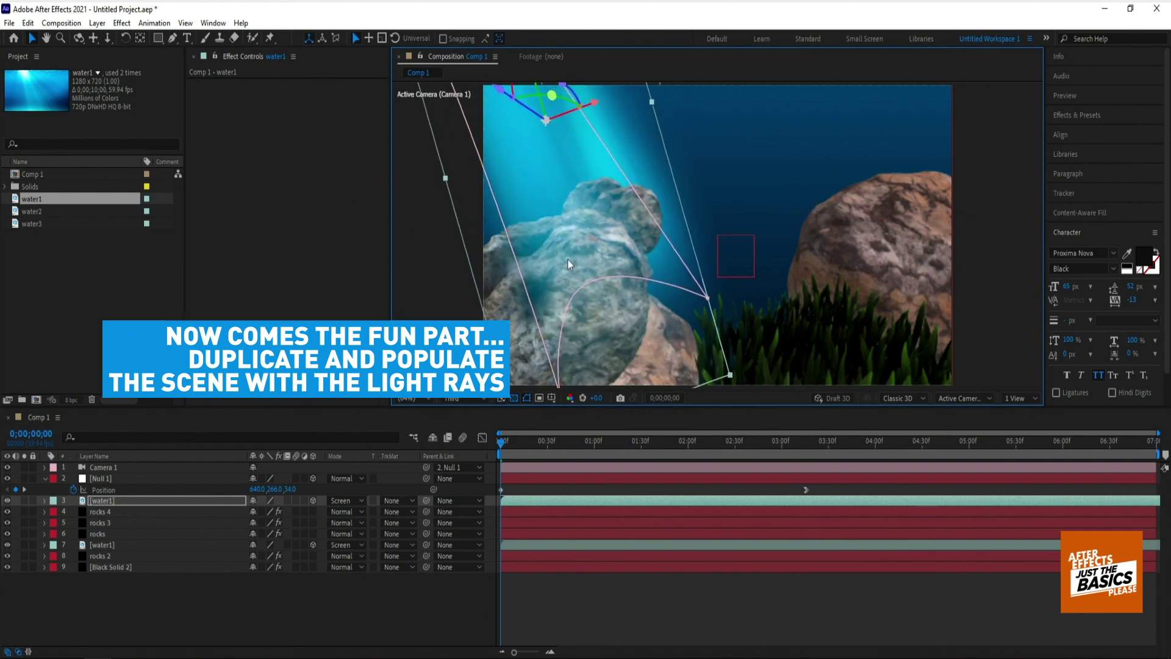
left_click_drag(569, 263, 515, 281)
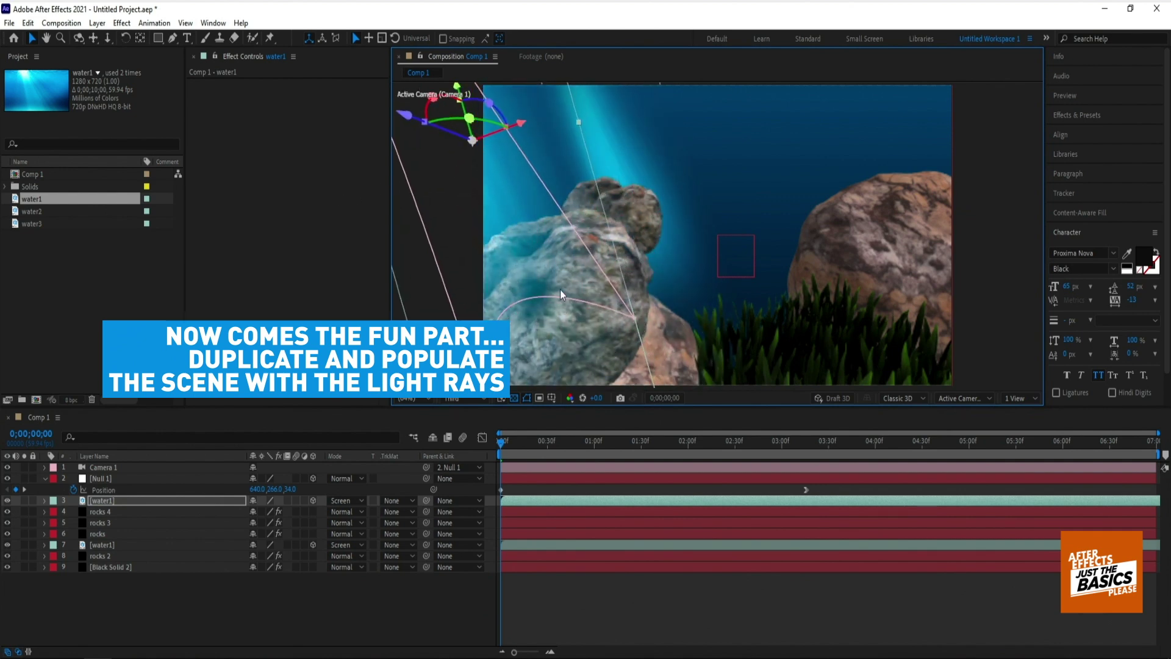
Duplicate a third light ray, move it to the right rock, and lower it in the stack.
key("ctrl+d")
left_click_drag(537, 281, 844, 261)
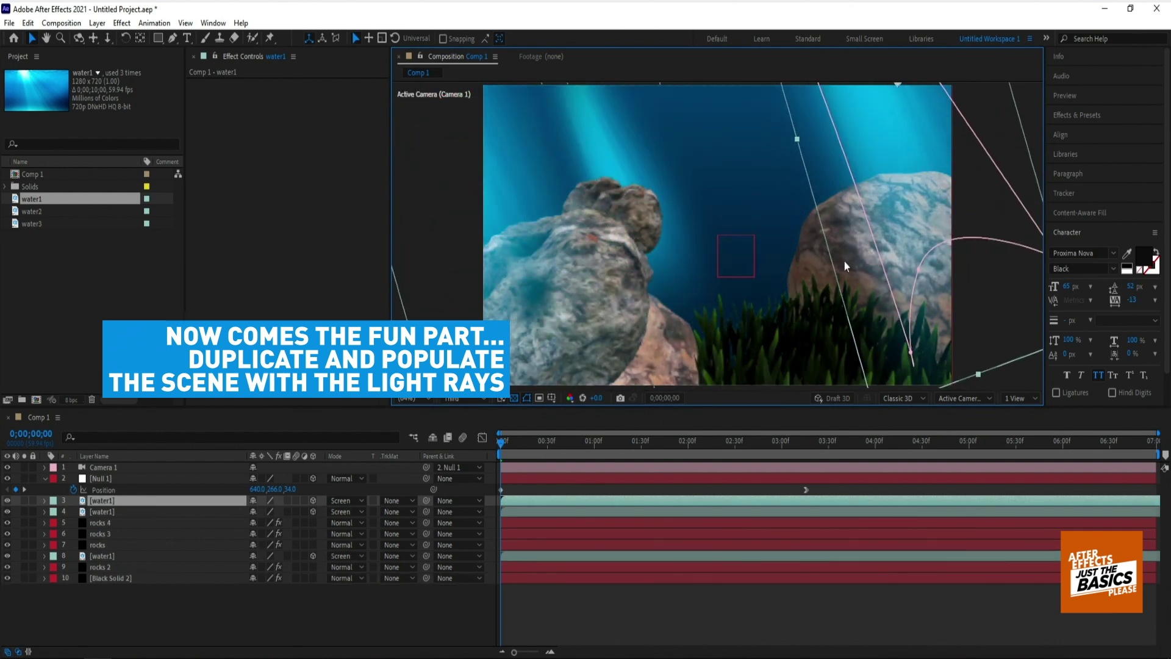
mouse_move(104, 500)
left_mouse_down()
mouse_move(108, 571)
mouse_move(107, 555)
mouse_move(138, 558)
mouse_move(108, 525)
left_mouse_up()
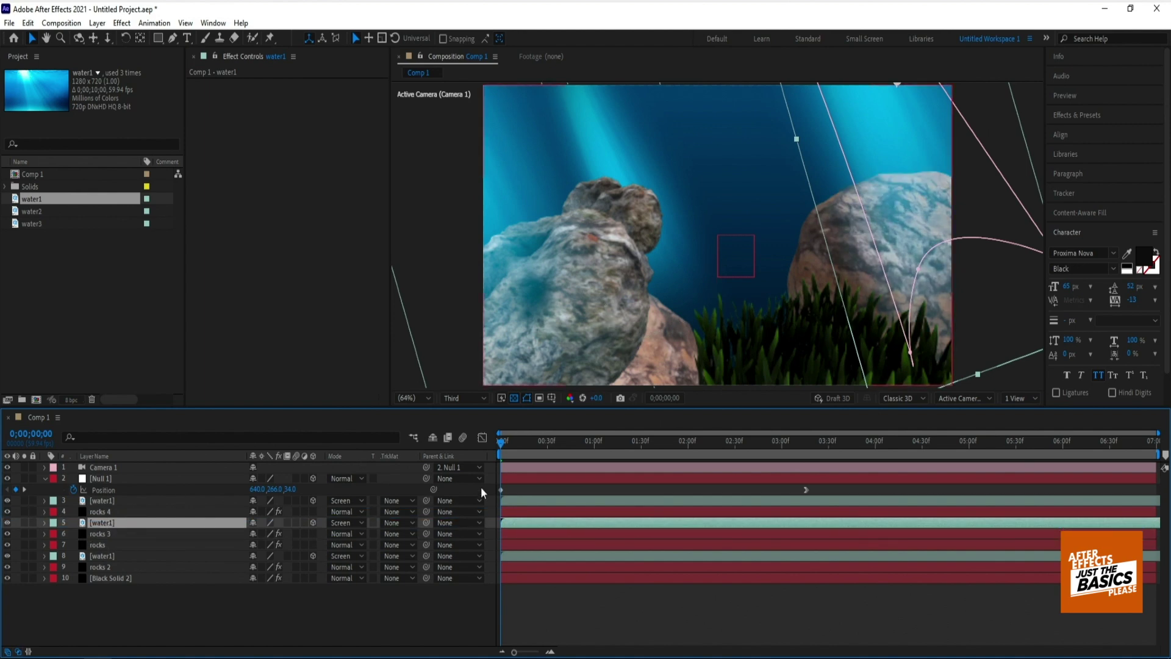
Preview the camera move, then add the water2 bubble footage at the first frame.
left_click_drag(551, 449, 526, 441)
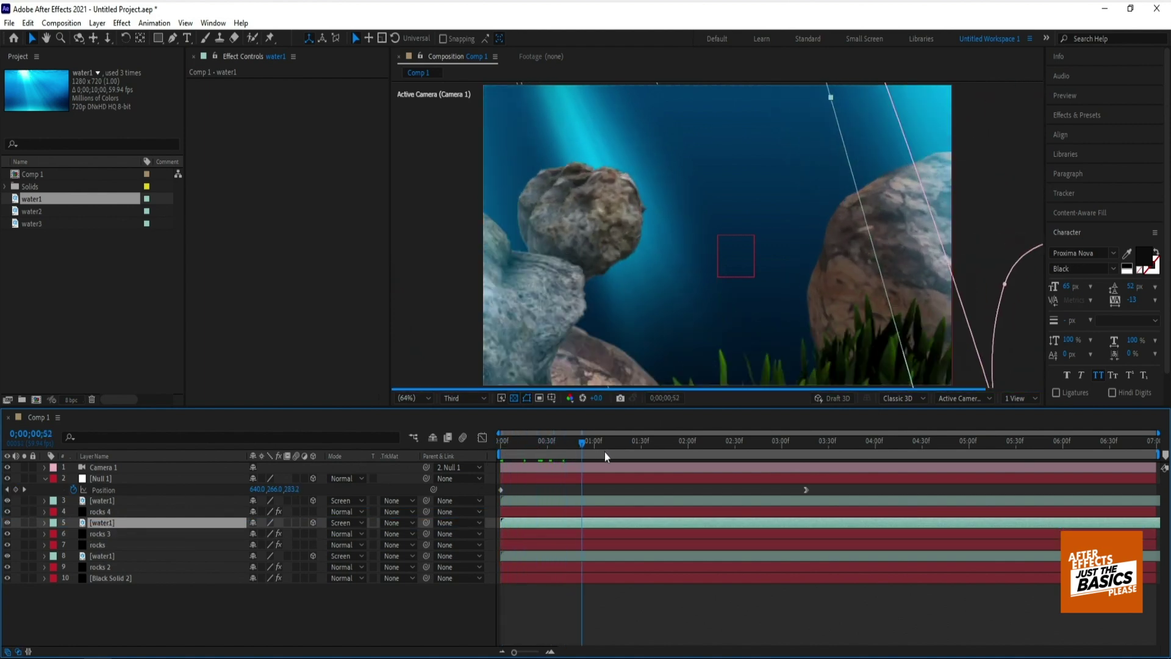
key("Home")
left_click_drag(40, 211, 116, 498)
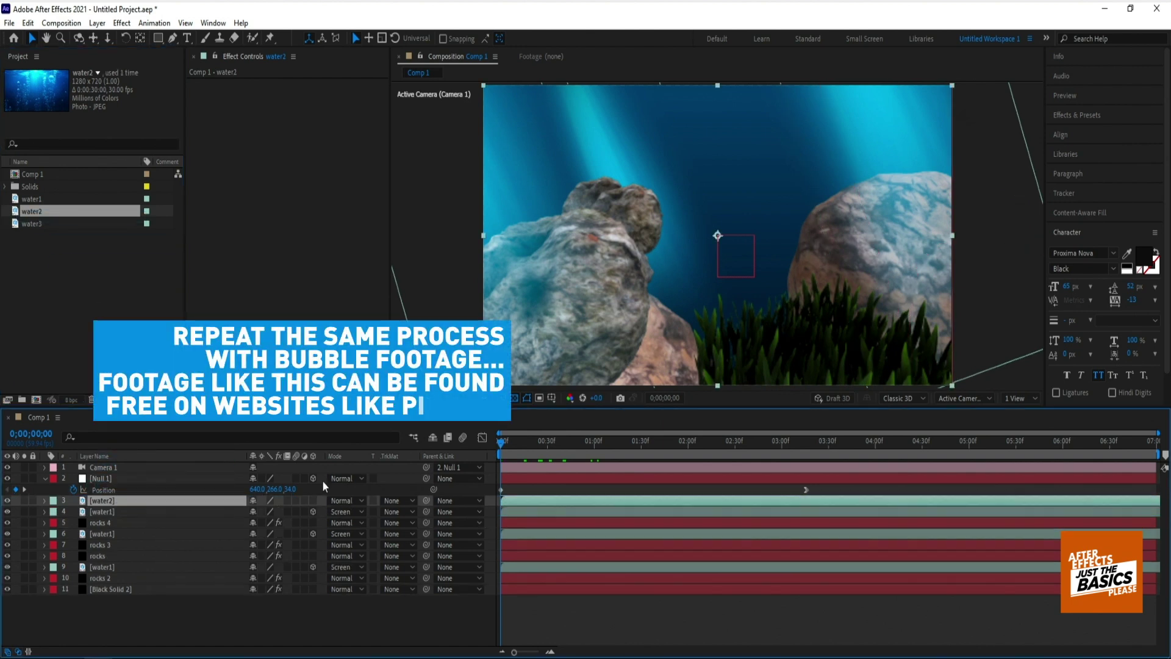
Draw a tall rectangular mask on water2 and feather its edge heavily.
left_click(161, 39)
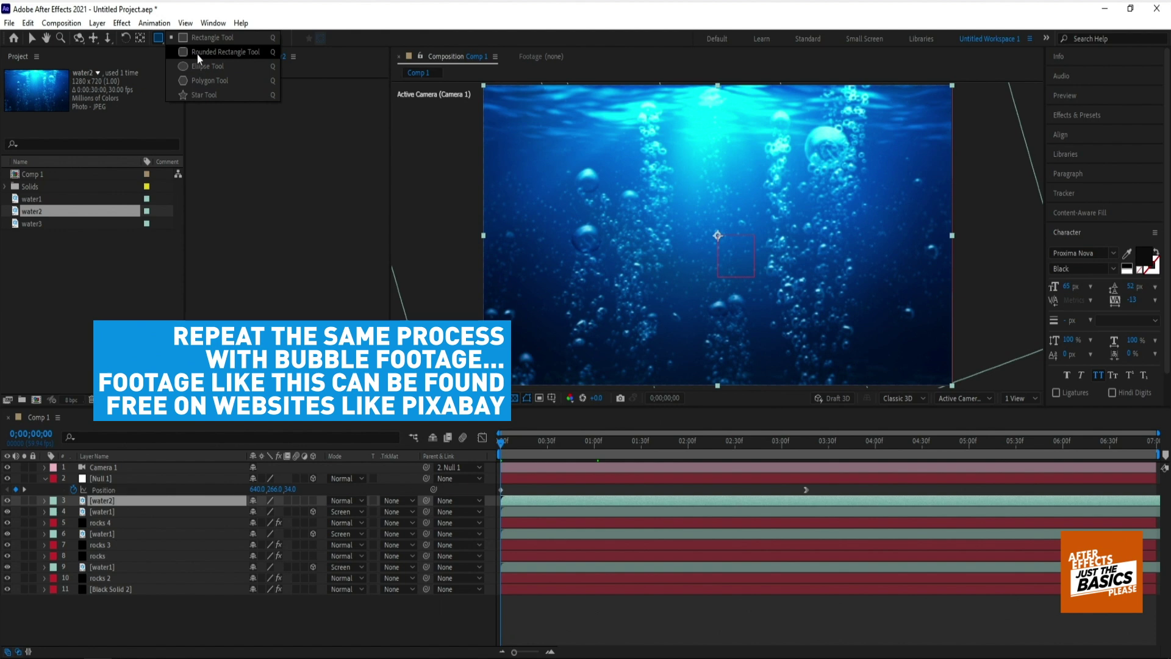
left_click(211, 38)
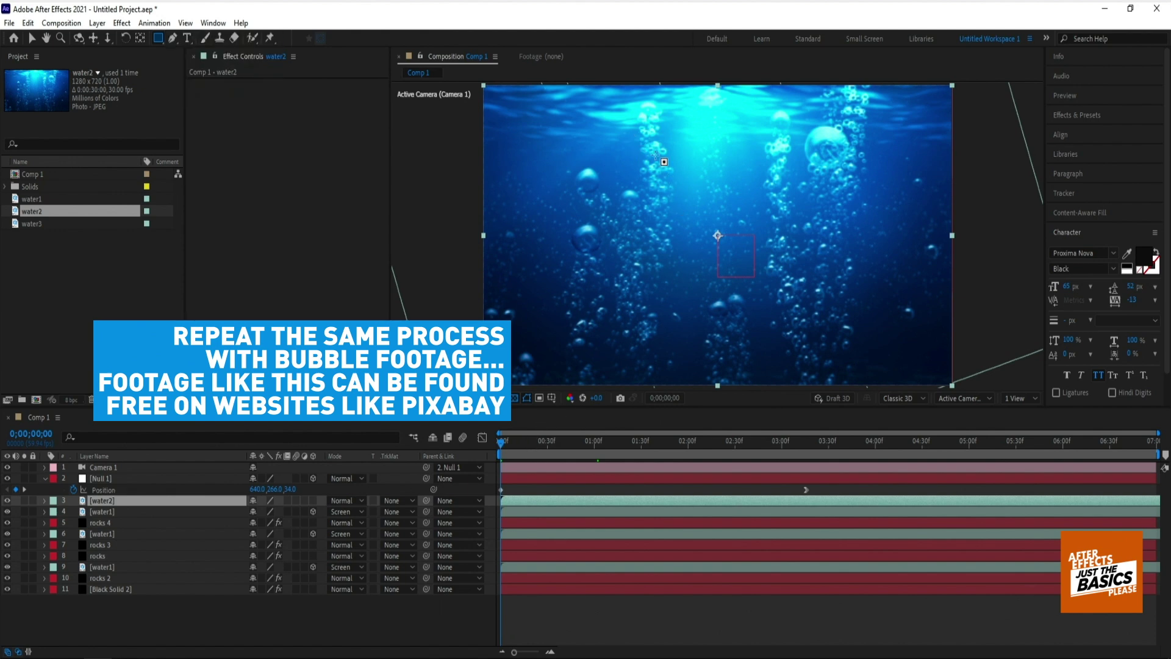
left_click_drag(597, 127, 693, 348)
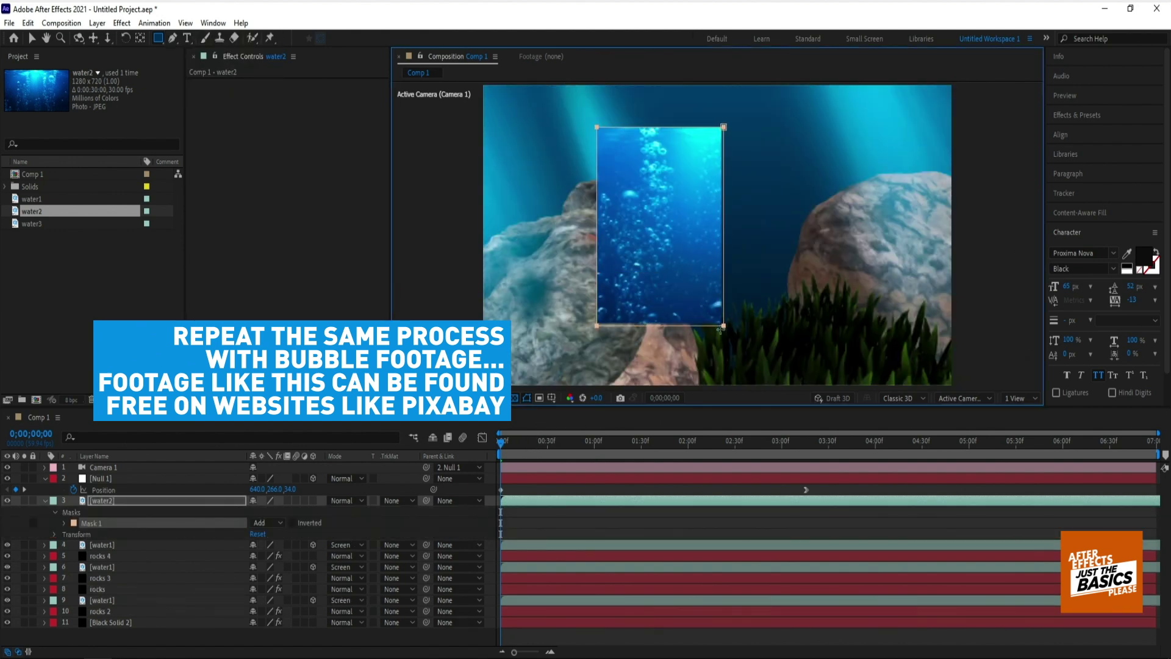
left_click(65, 523)
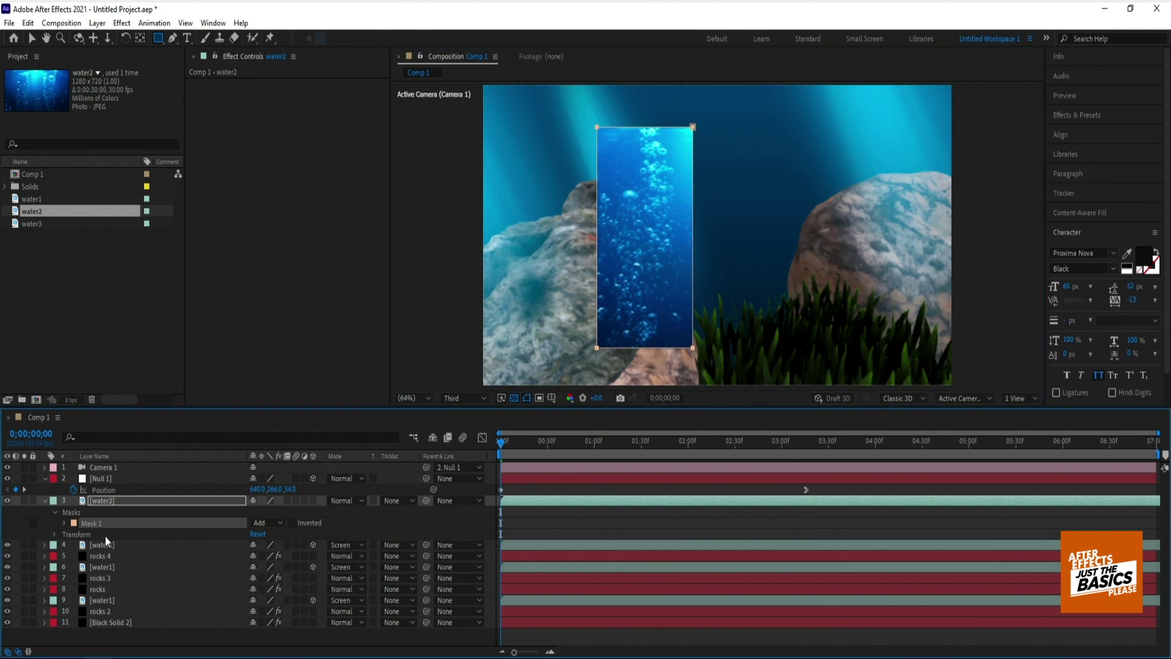
left_click_drag(290, 544, 353, 539)
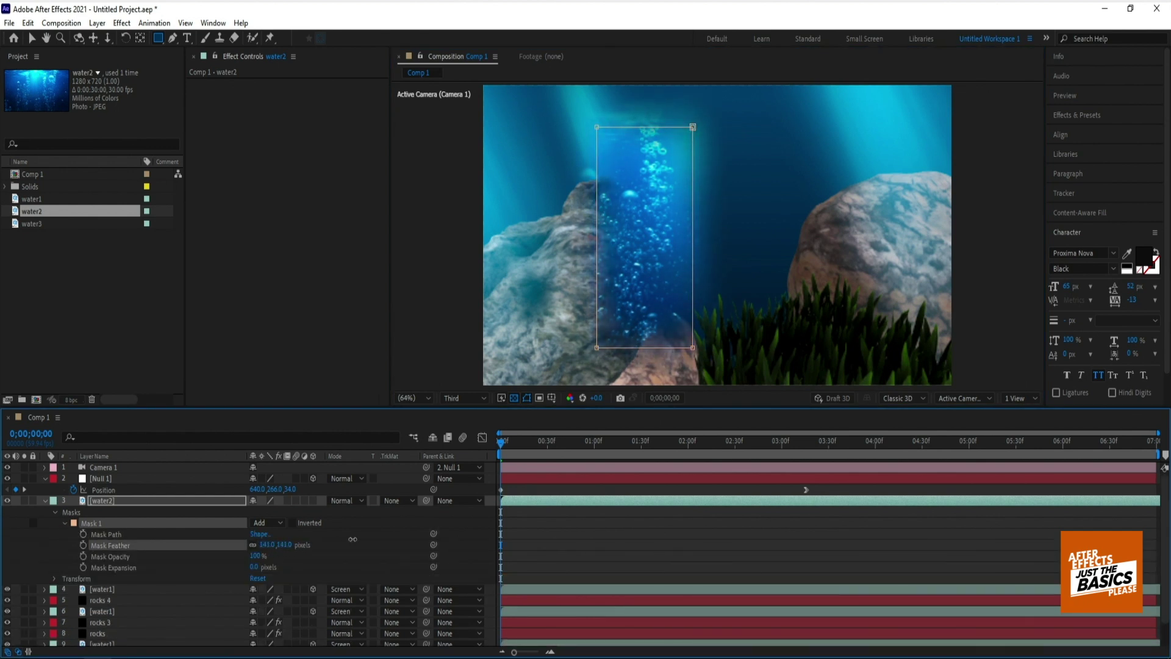
Shift the bubble strip right, lower the mask's top edge, and blend it with Hard Light.
left_click_drag(627, 273, 681, 275)
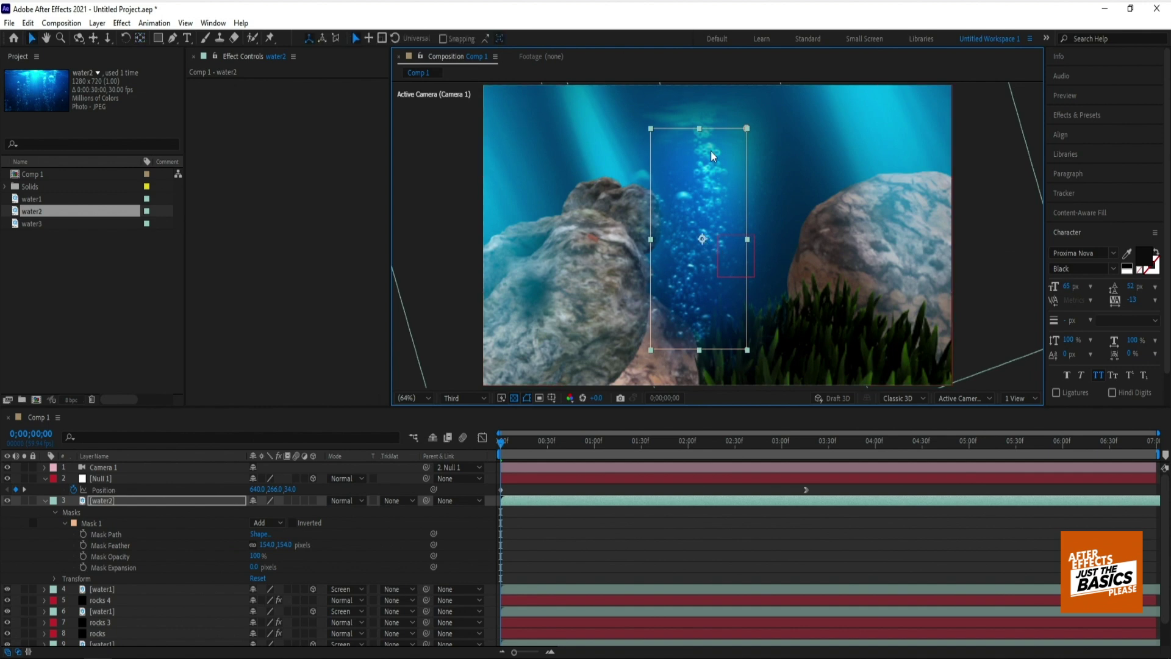
left_click_drag(706, 128, 708, 163)
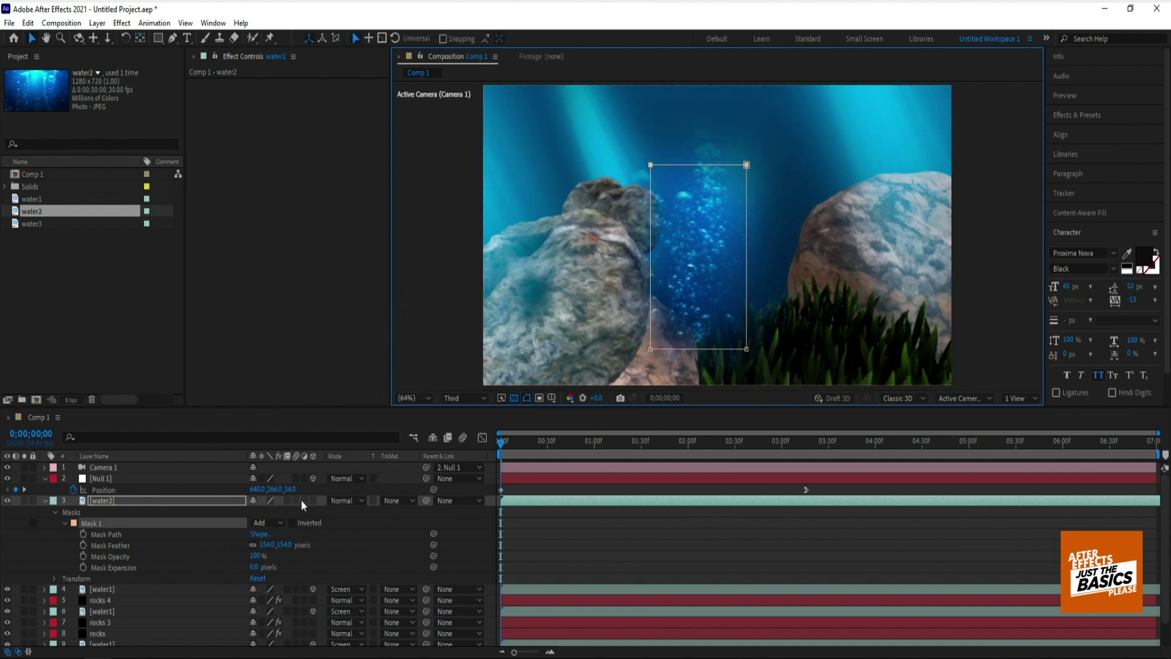
left_click(346, 499)
left_click(393, 373)
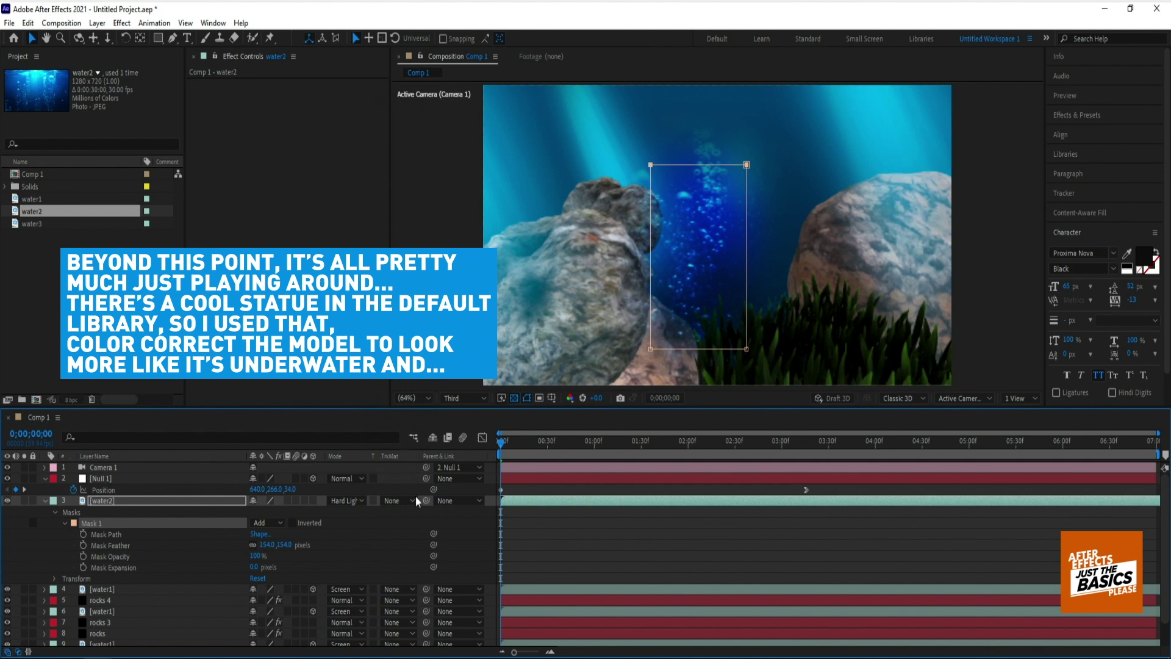
Make the water2 bubble layer 3D and nudge the strip up and right.
left_click(45, 478)
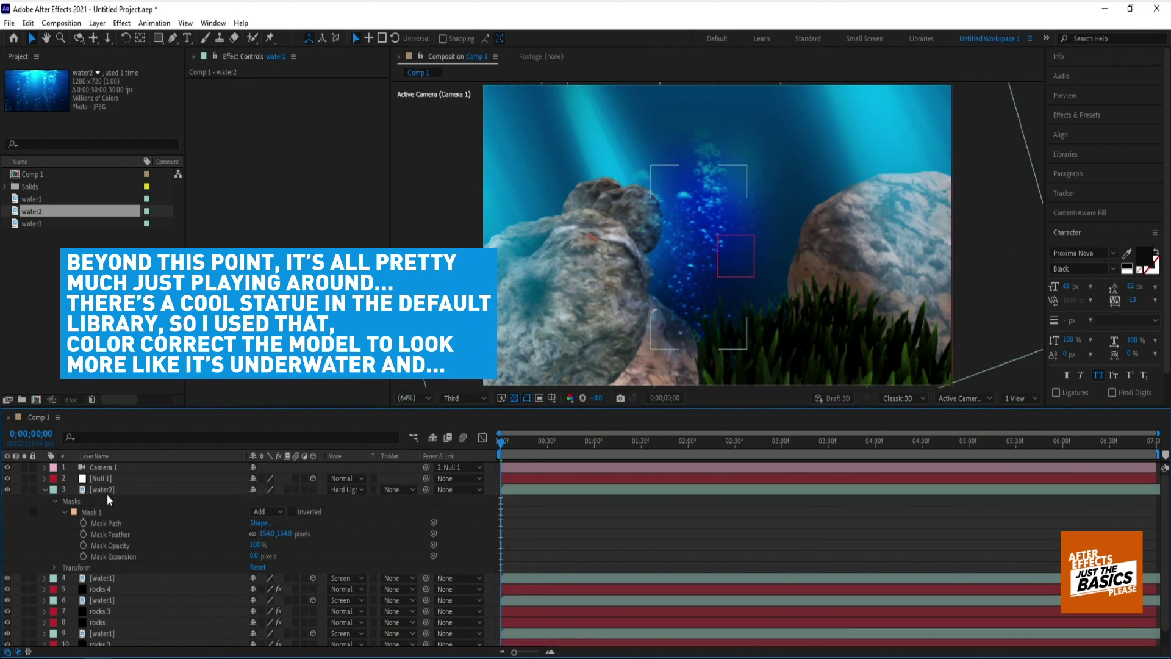
left_click(107, 491)
key("ctrl+grave")
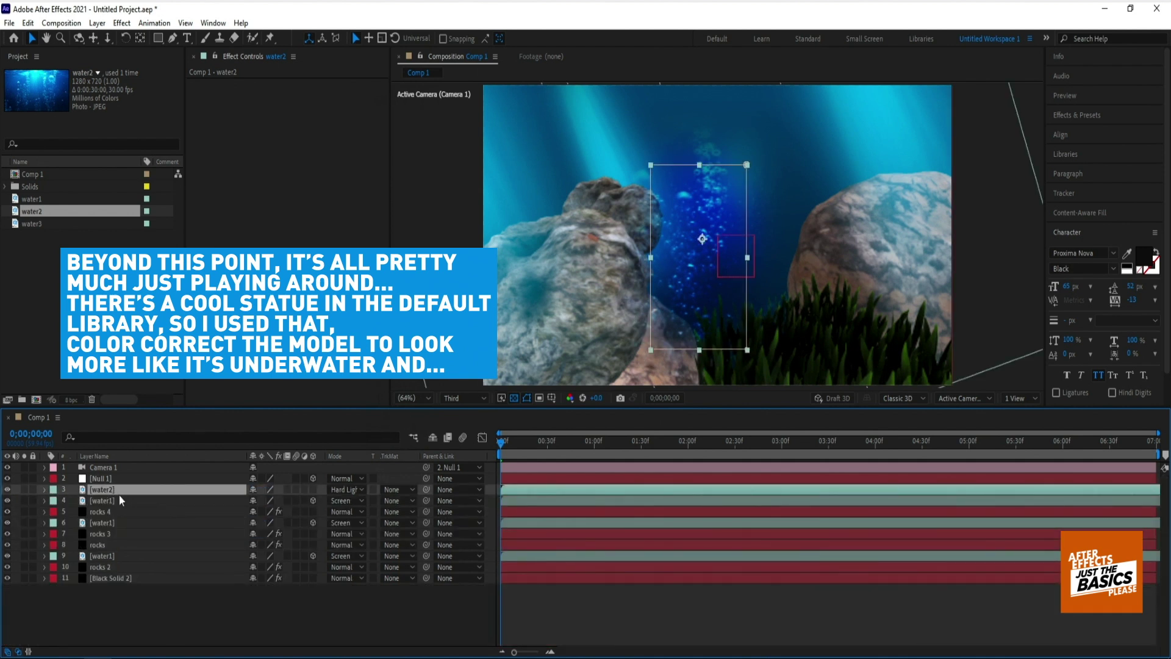
left_click(313, 489)
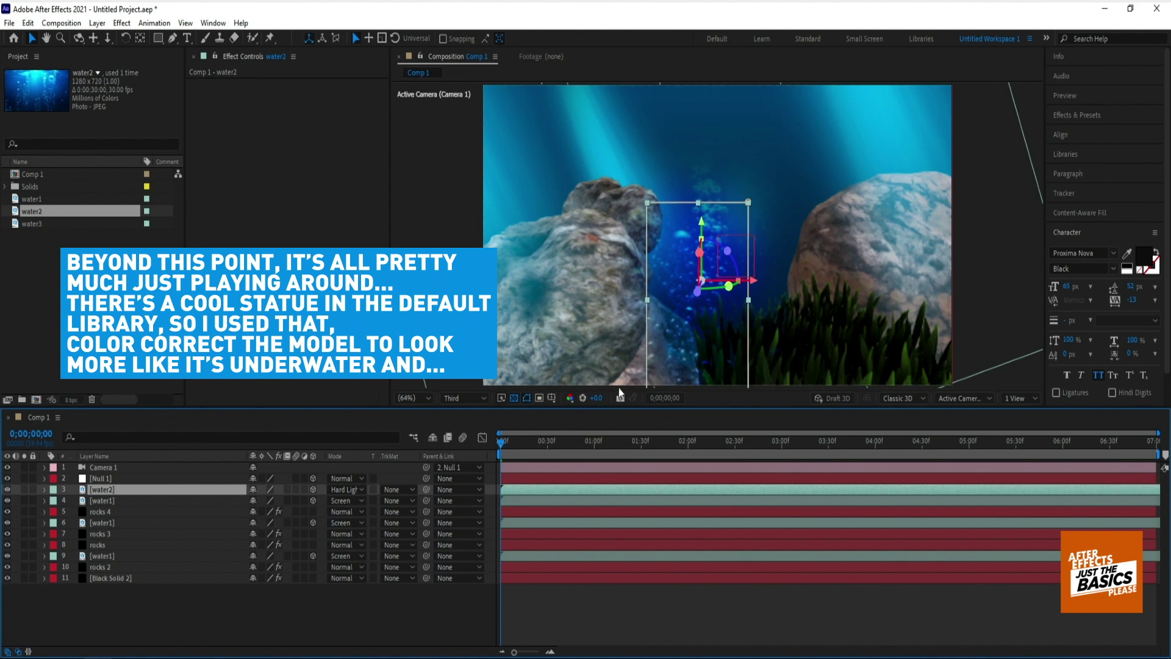
left_click_drag(683, 342, 689, 338)
Preview the camera move, then drop water2 below the rocks layer and slide it toward the left rock.
left_click(518, 441)
left_click_drag(529, 448, 658, 433)
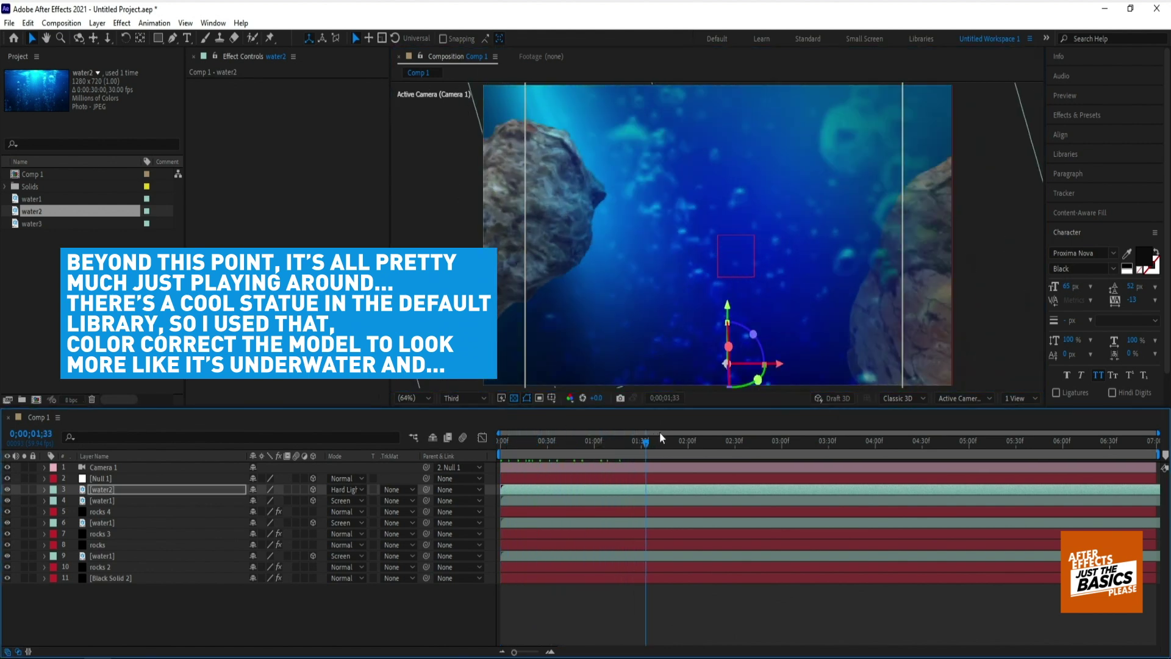
left_click_drag(659, 435, 753, 439)
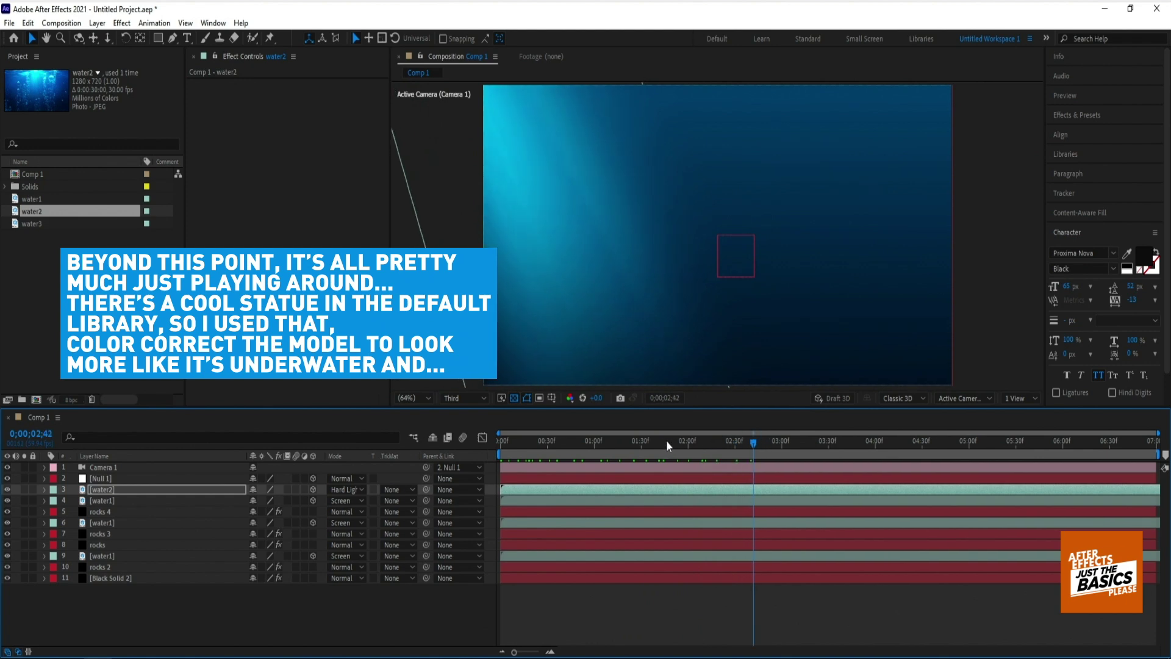
left_click_drag(671, 440, 527, 467)
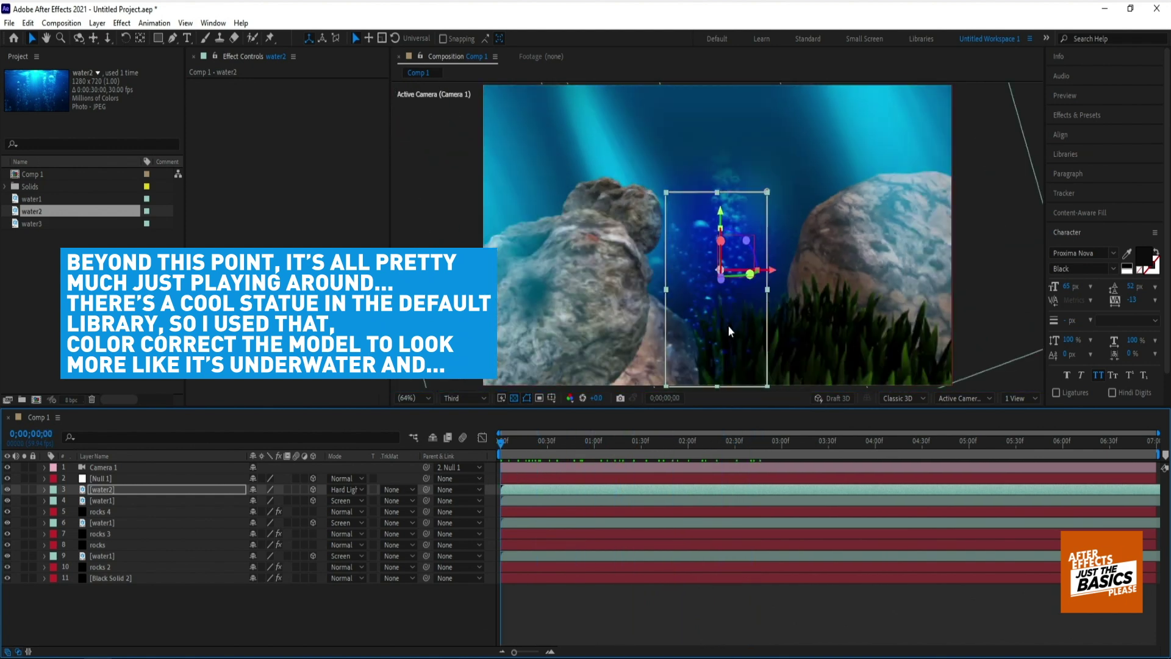
left_click_drag(732, 332, 681, 323)
left_click_drag(103, 489, 108, 549)
left_click_drag(675, 364, 650, 352)
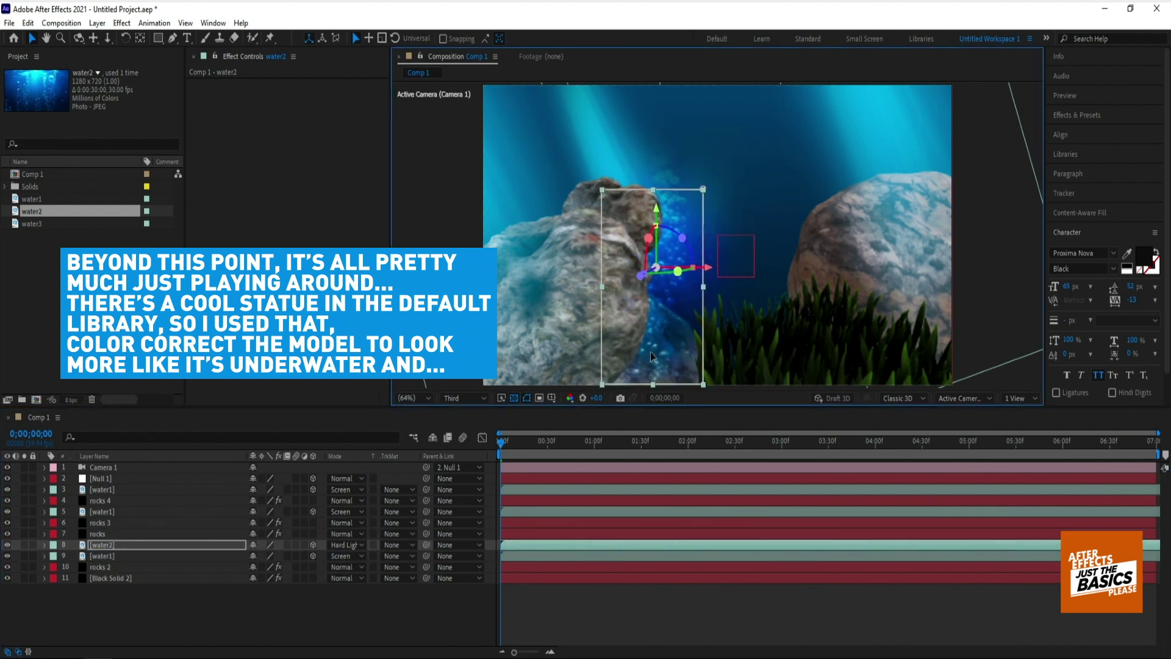
Duplicate the water2 bubble layer and move the copy up and left over the rock.
key("ctrl+d")
left_click_drag(98, 547, 106, 529)
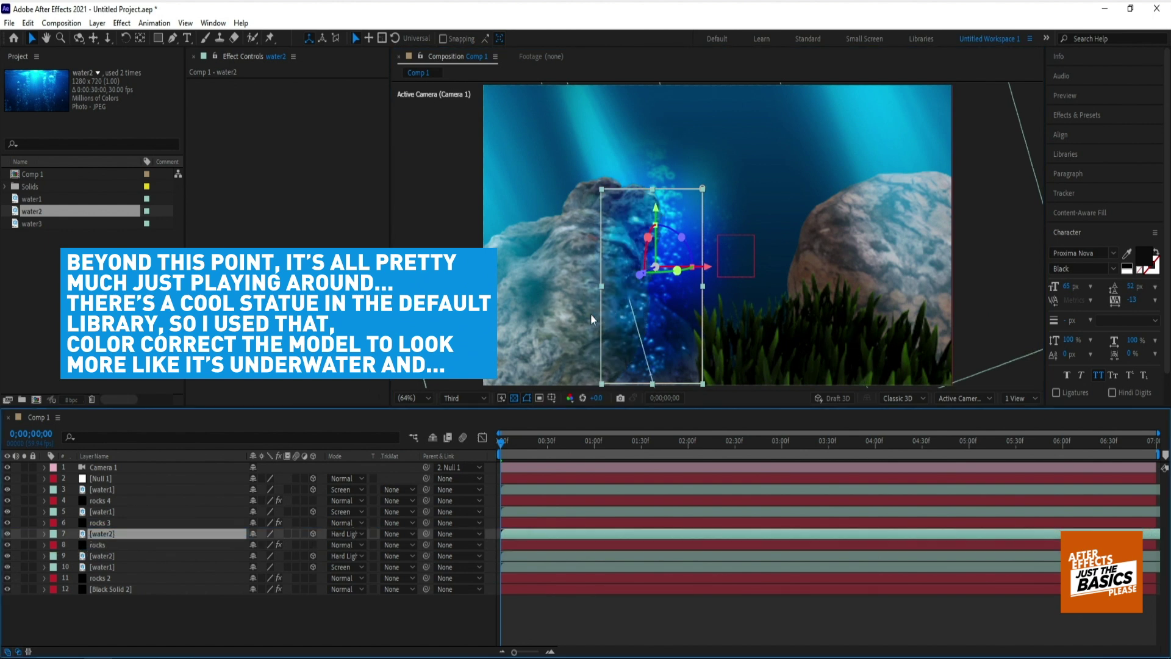
left_click_drag(635, 275, 578, 345)
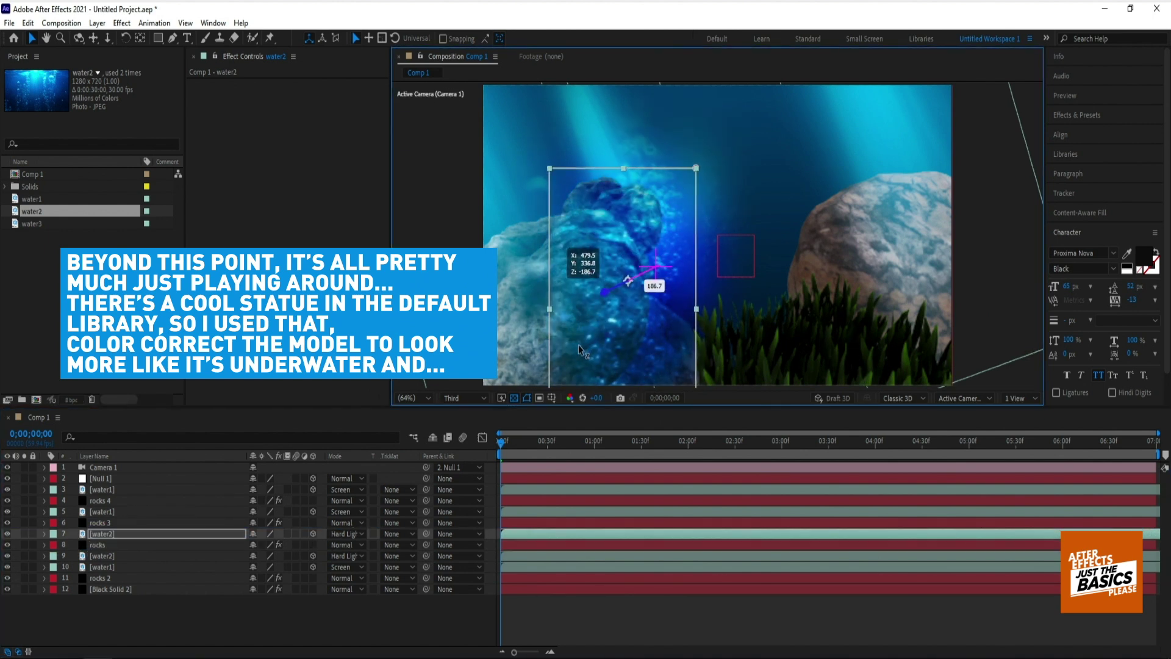
left_click(552, 537)
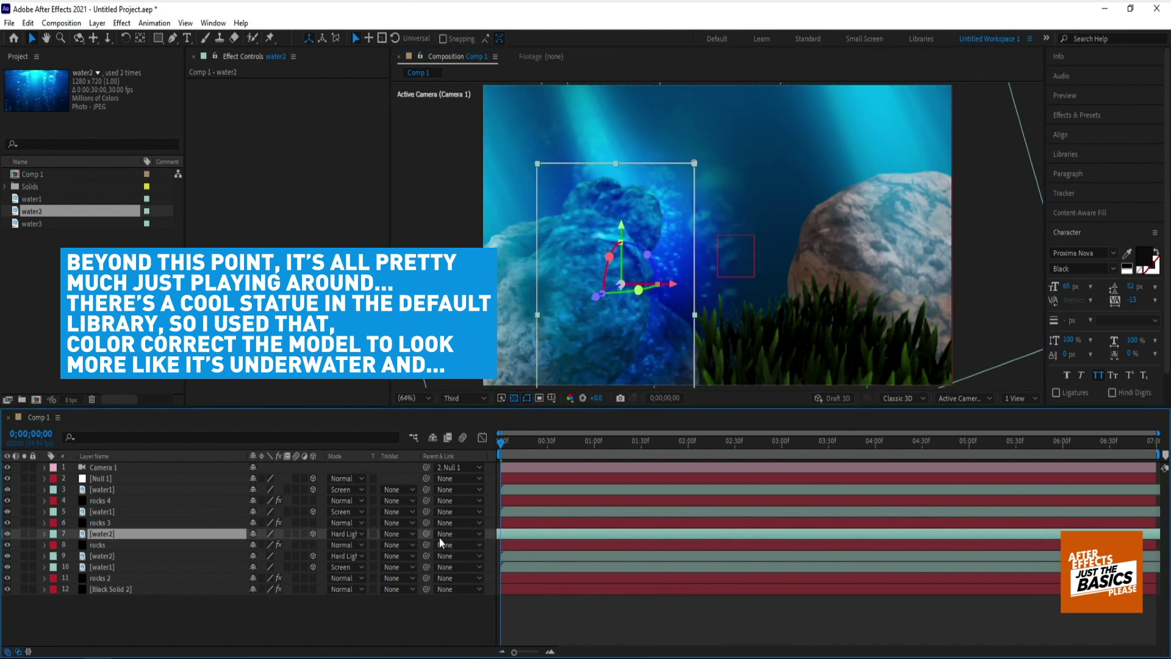
left_click_drag(654, 331, 557, 279)
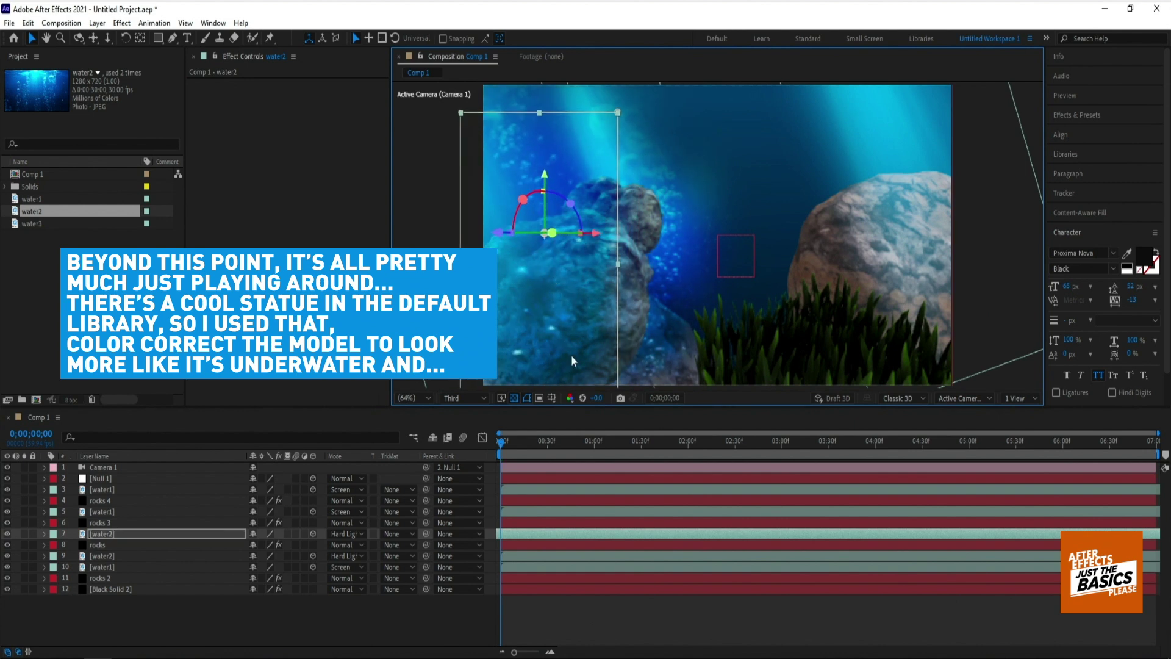
Make another bubble copy beside the right rock, place it third in the stack, then add water3.
key("ctrl+d")
left_click_drag(520, 334, 1032, 317)
left_click_drag(103, 534, 118, 486)
left_click_drag(885, 354, 943, 310)
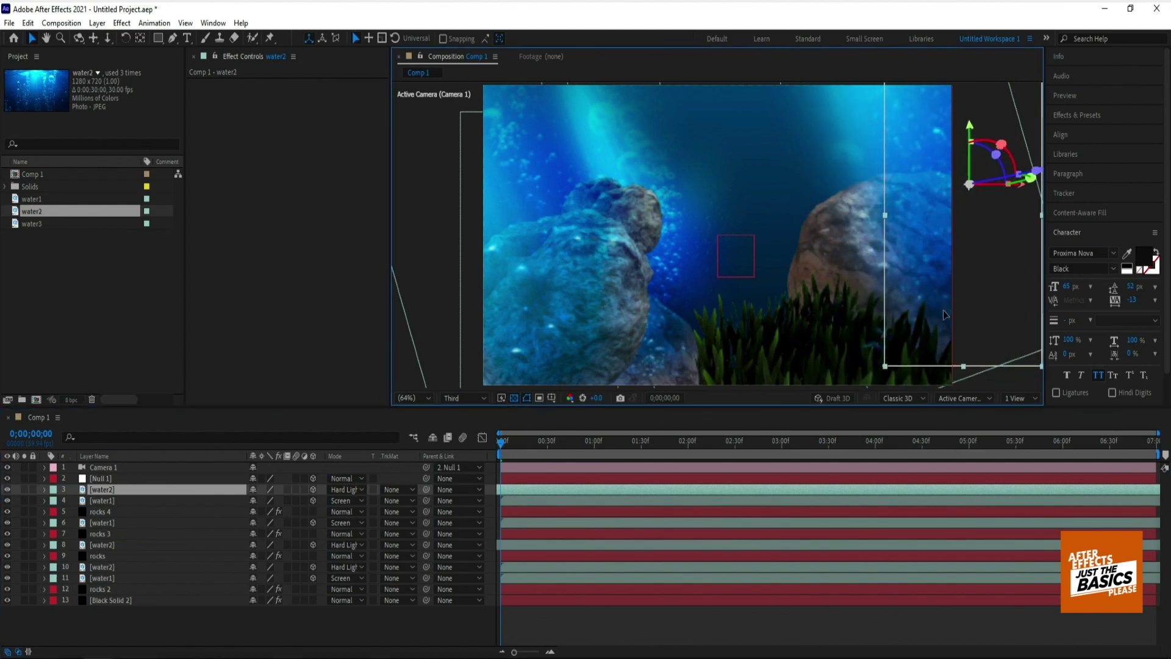
left_click_drag(522, 447, 664, 439)
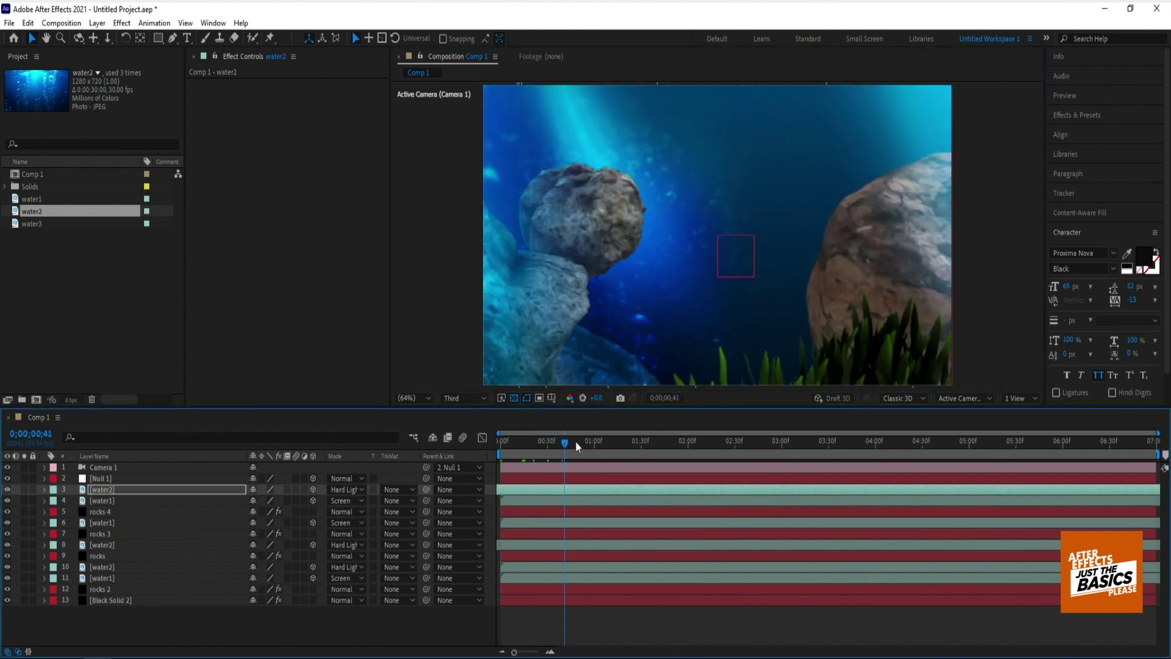
mouse_move(664, 438)
left_mouse_down()
mouse_move(471, 456)
mouse_move(617, 449)
left_mouse_up()
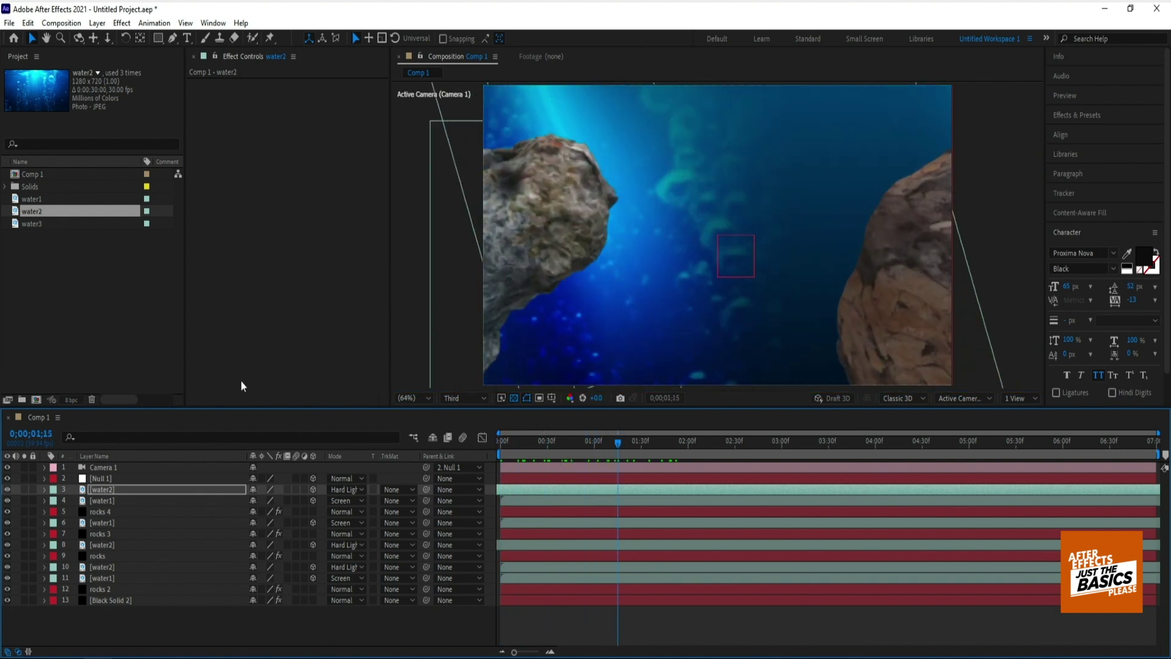
left_click_drag(33, 223, 89, 485)
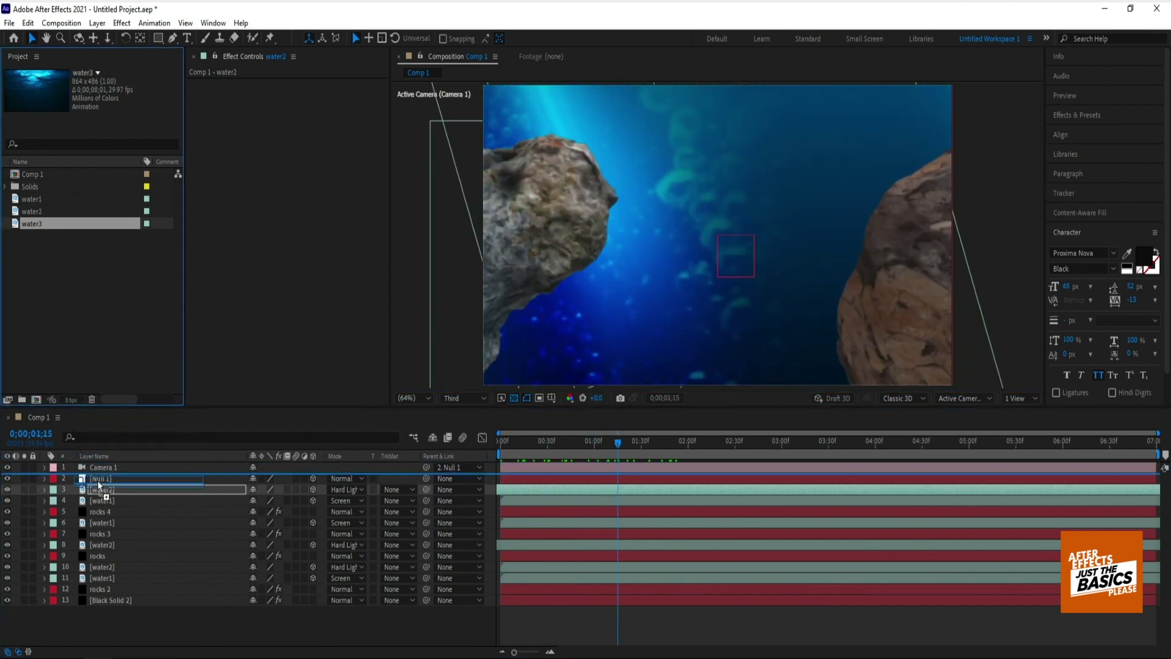
Make water3 a 3D layer and push it far back in Z behind the rocks.
left_click(313, 489)
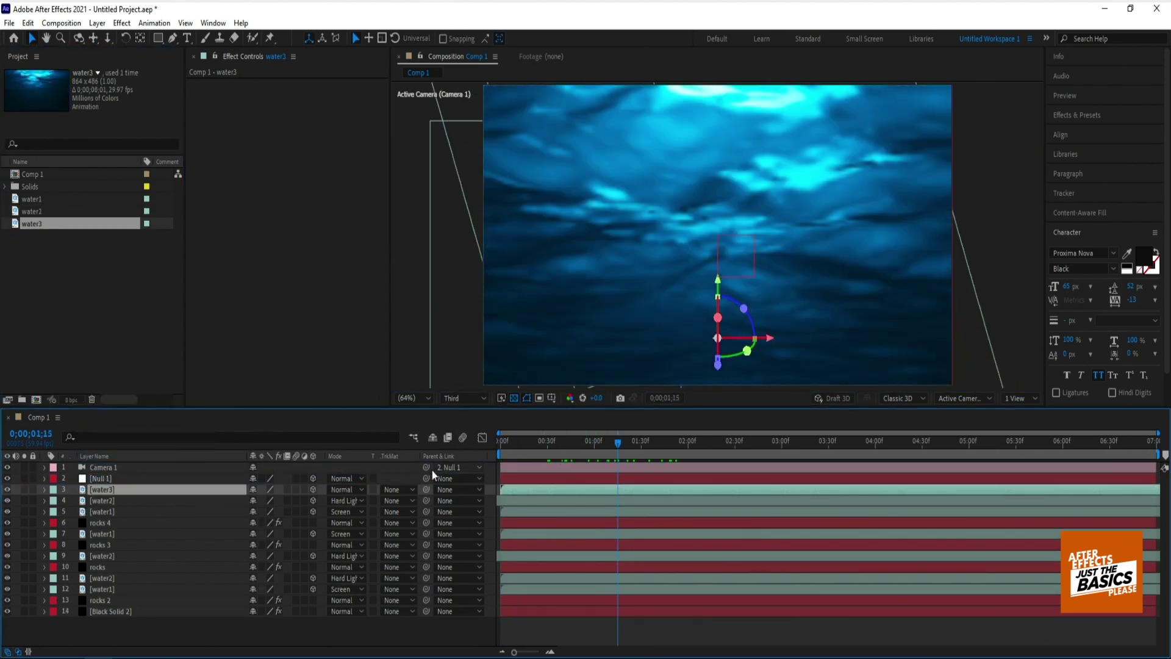
key("p")
left_click_drag(292, 499, 601, 450)
left_click_drag(675, 442, 688, 441)
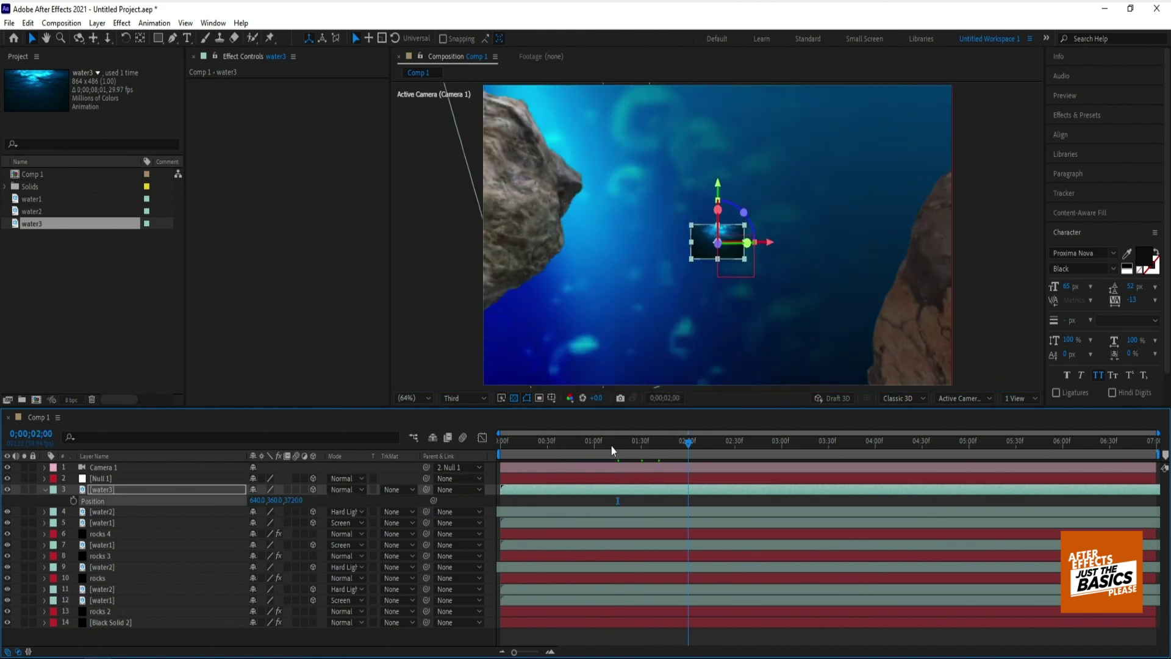
key("Home")
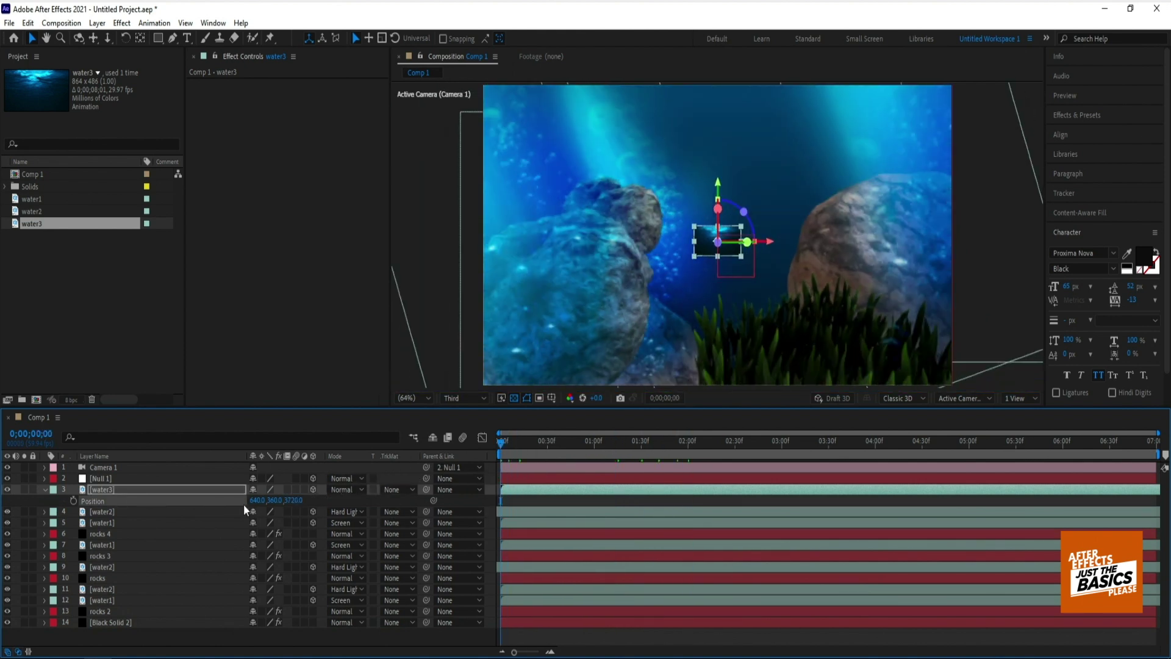
Tilt water3 69° on X, move it near the bottom of the stack, and raise it above the rocks.
key("r")
left_click_drag(257, 516, 310, 517)
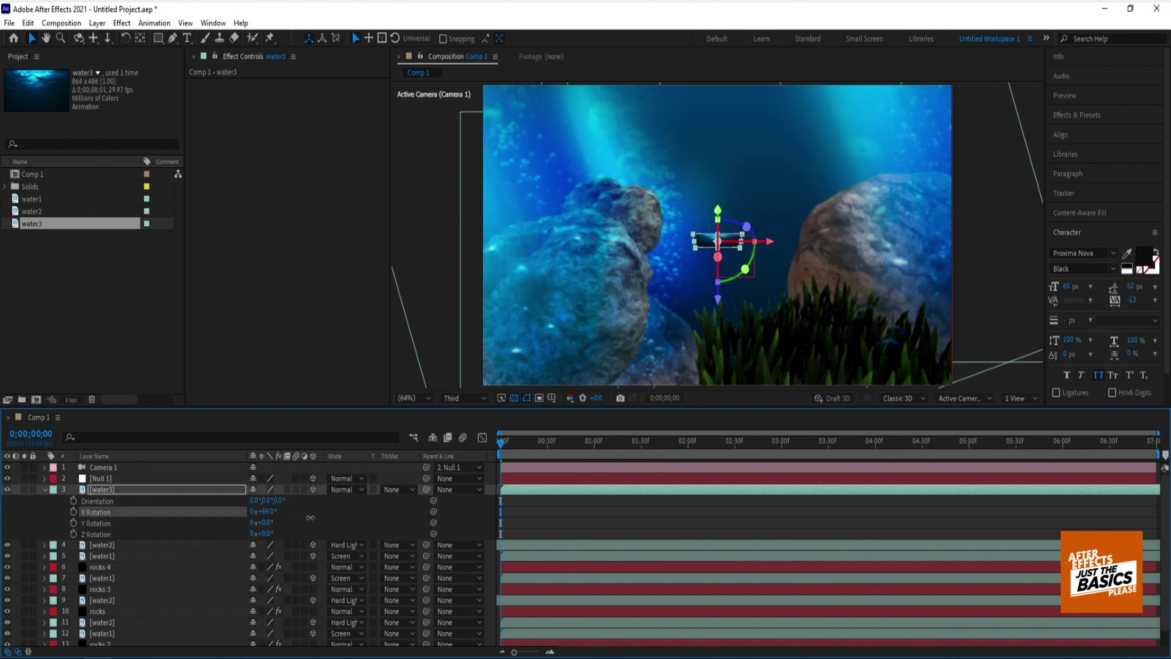
key("s")
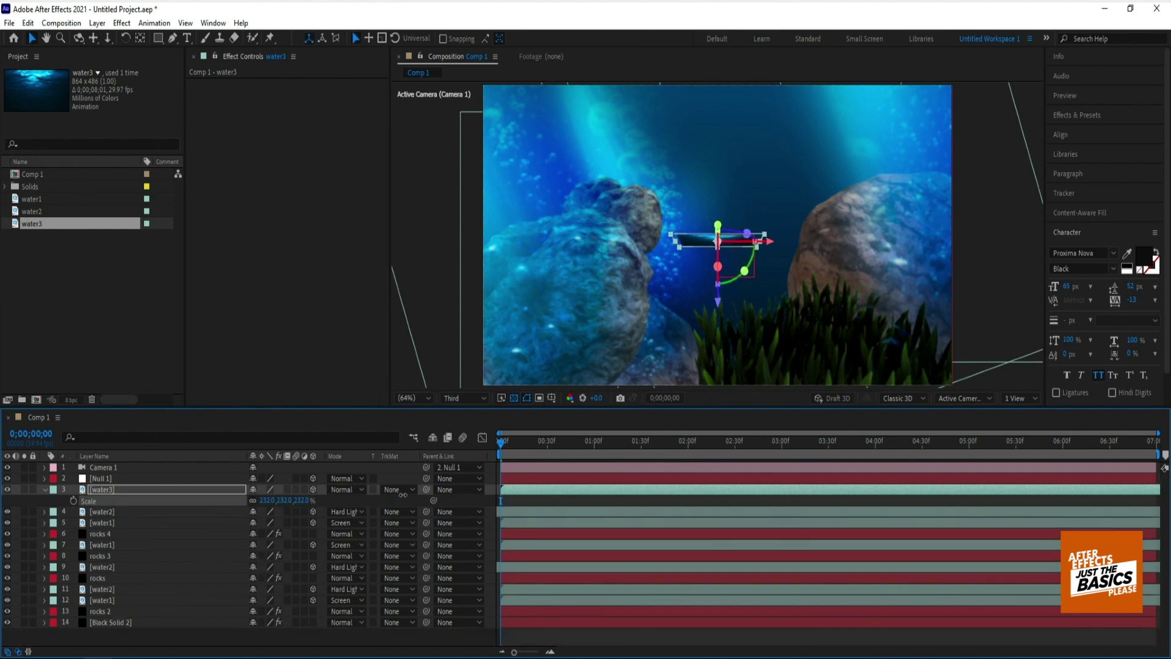
left_click(44, 489)
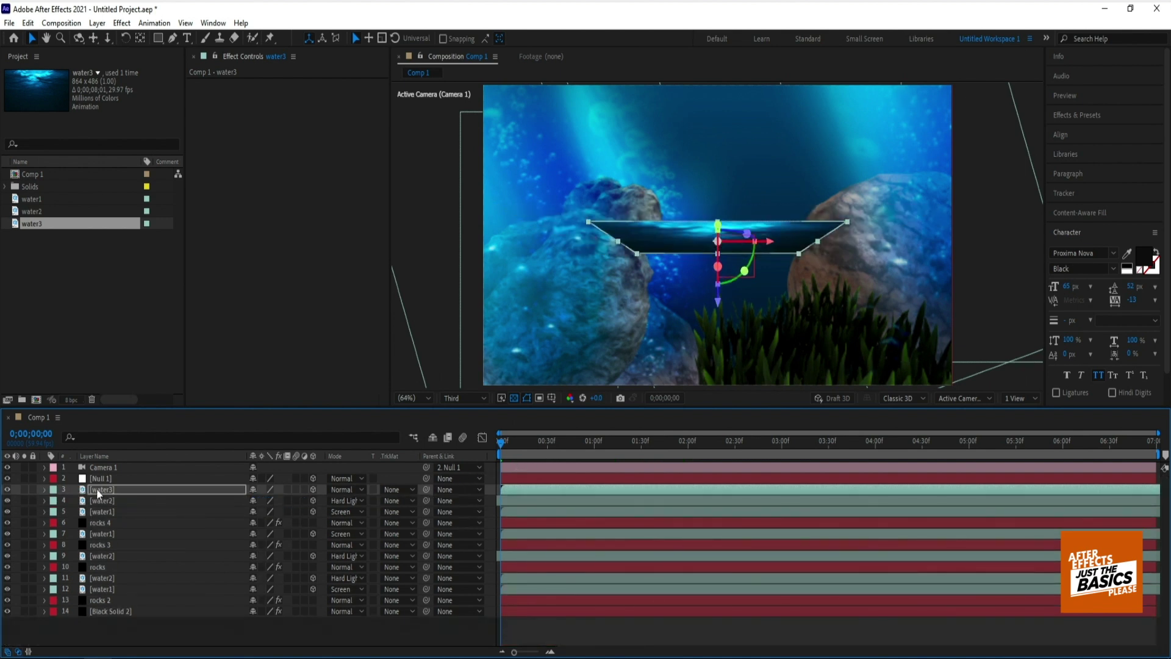
left_click_drag(98, 491, 106, 605)
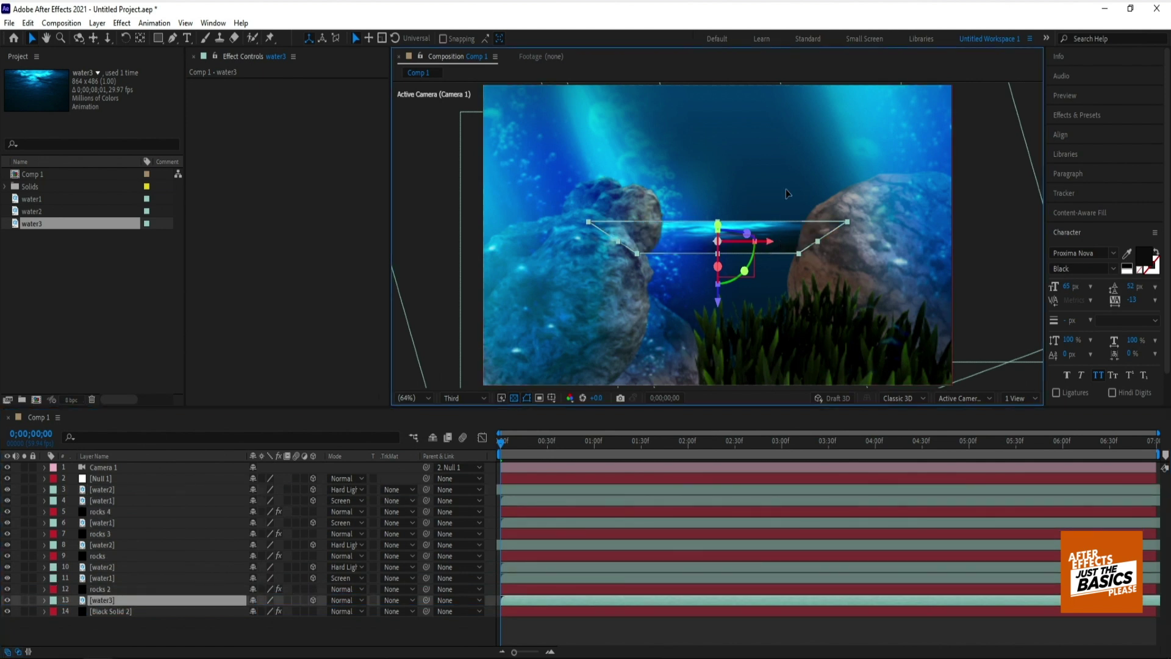
left_click_drag(781, 244, 790, 145)
Add a rectangular mask to water3 with -100 px expansion and soft feathering.
double_click(160, 38)
left_click(64, 623)
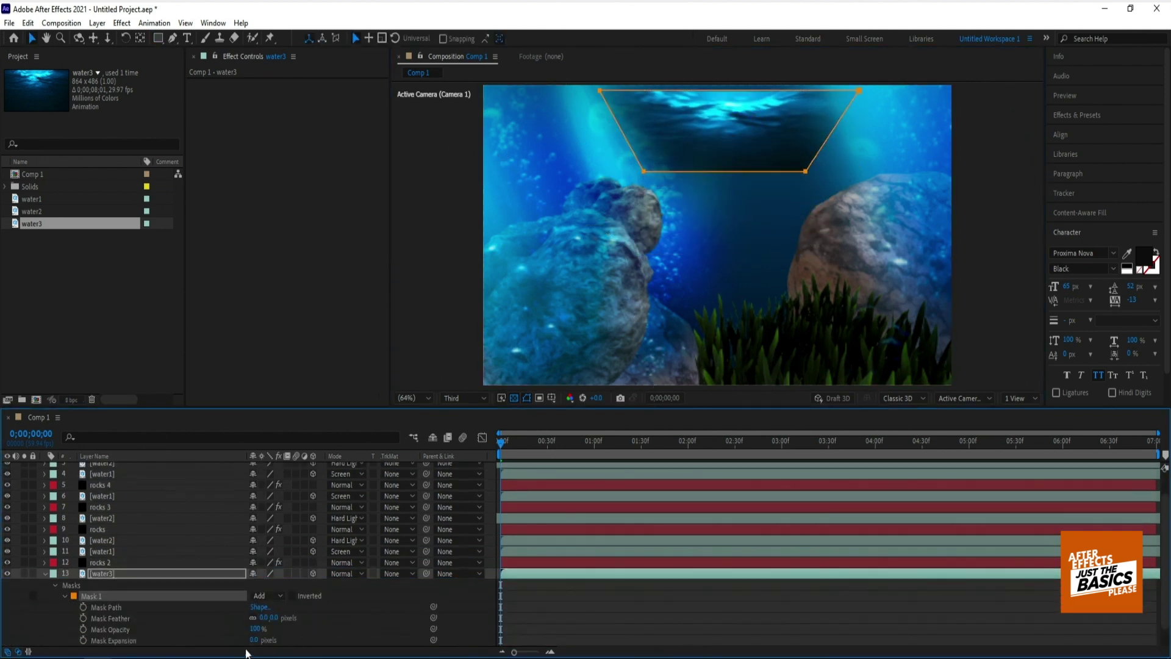
left_click_drag(255, 639, 203, 643)
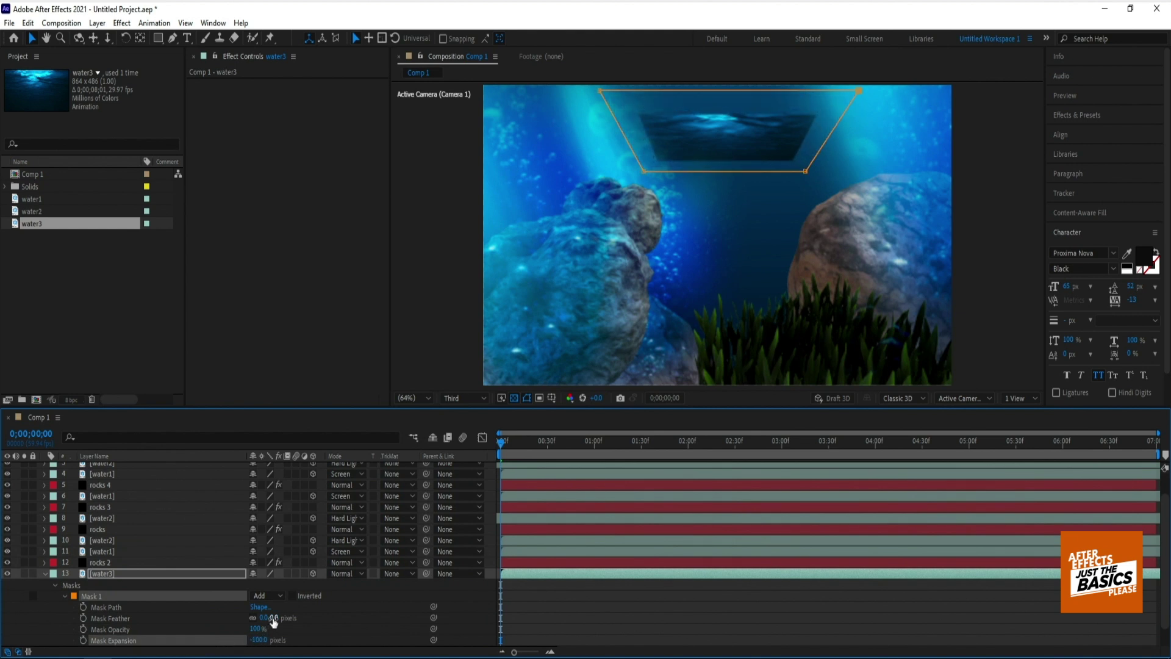
left_click_drag(271, 618, 318, 618)
Stretch water3's scale much taller and wider to span the top of the scene.
left_click(493, 611)
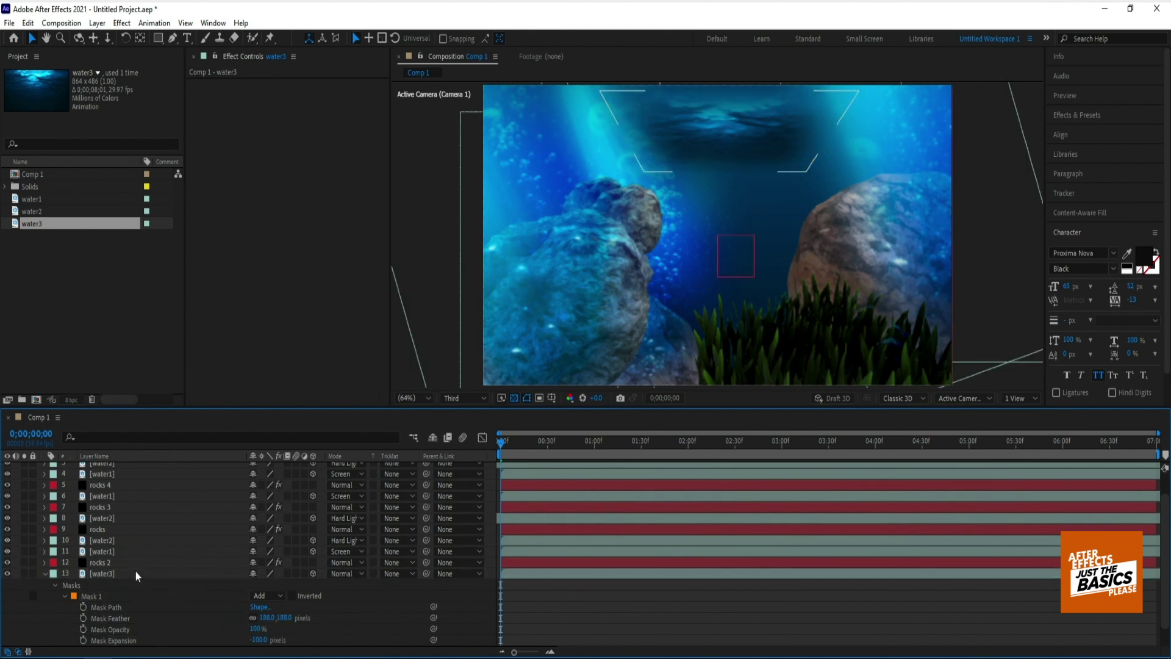
left_click(134, 571)
key("u")
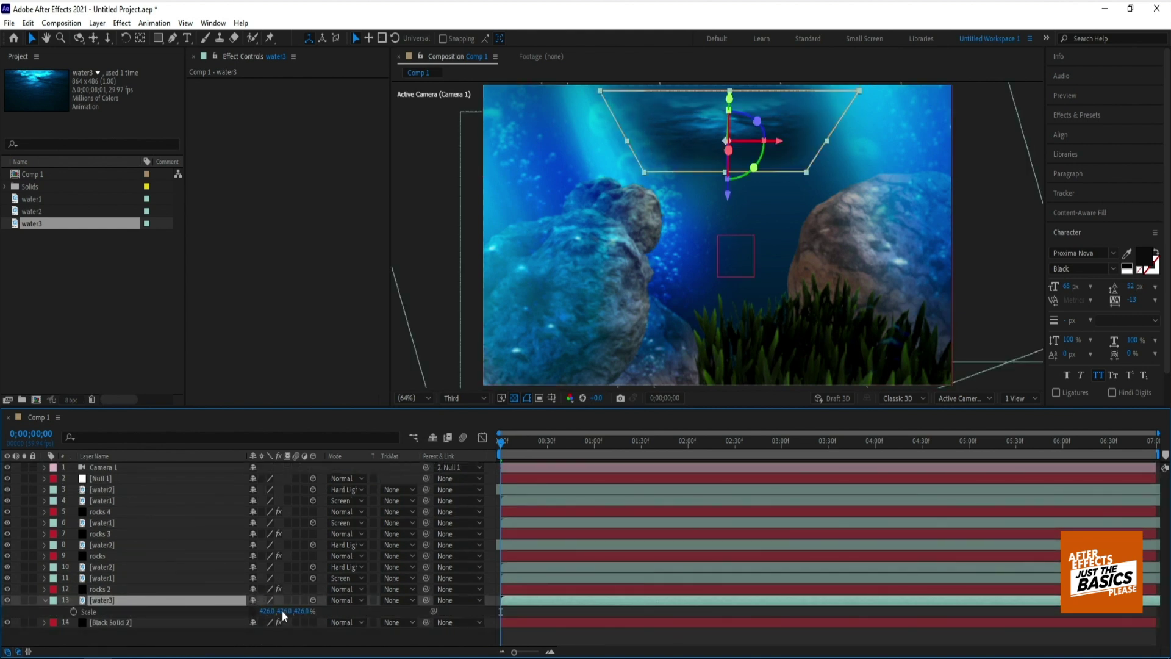
left_click_drag(281, 611, 427, 611)
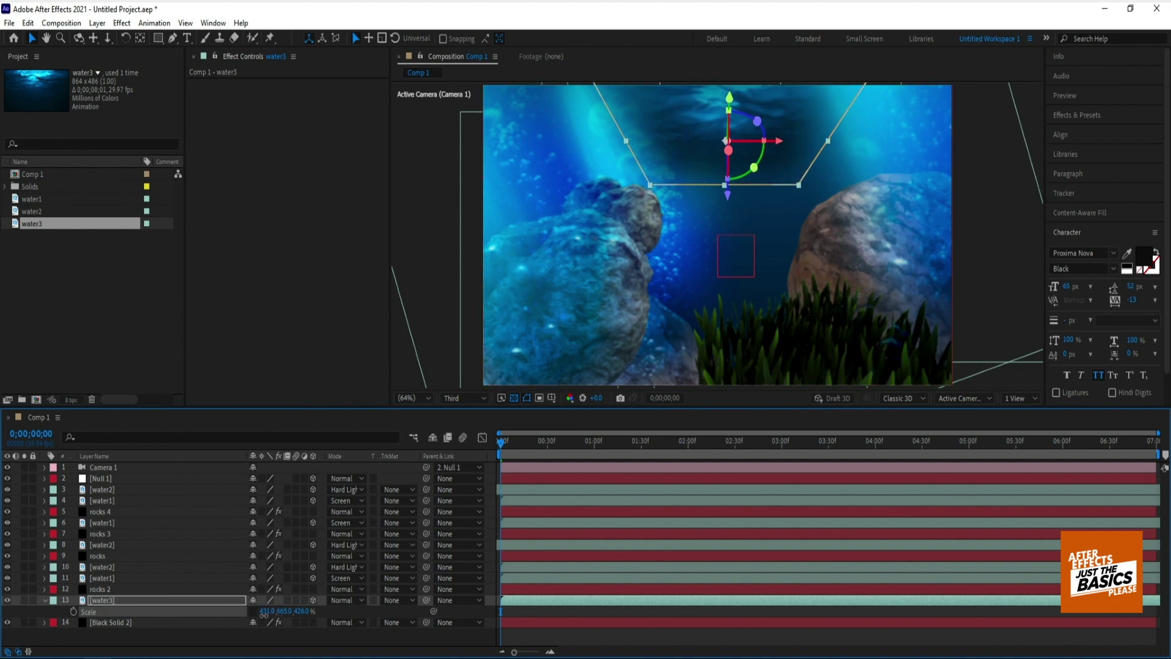
left_click_drag(266, 612, 334, 603)
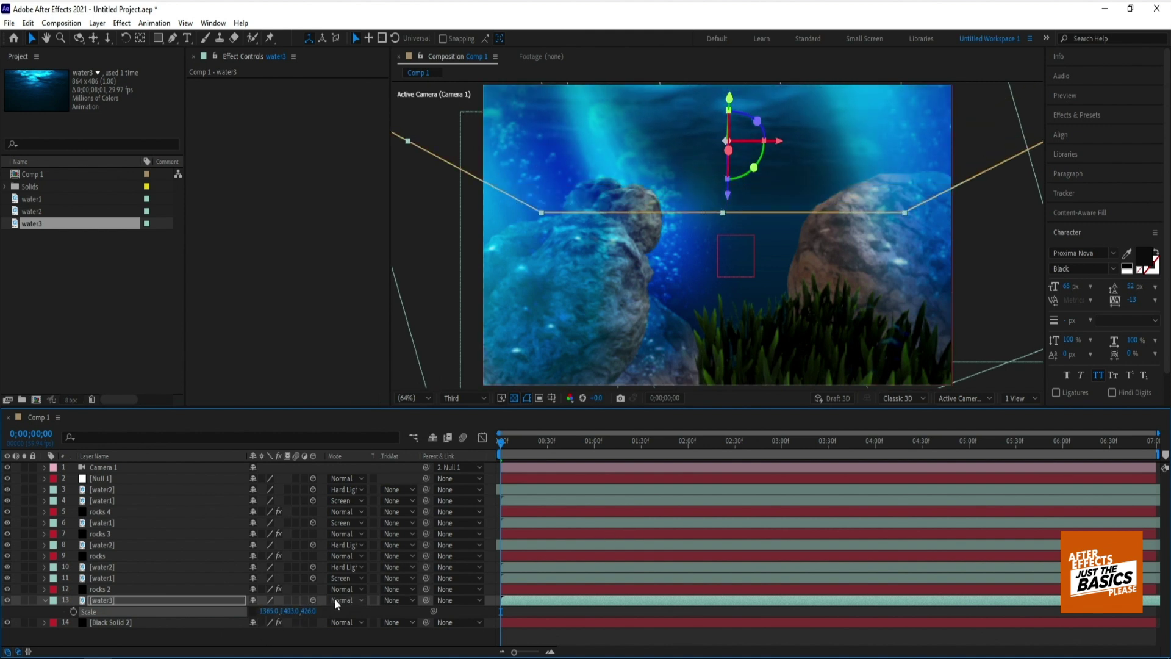
Try Screen and Hard Light blend modes on water3, then undo the last blend change.
left_click(335, 603)
left_click(366, 201)
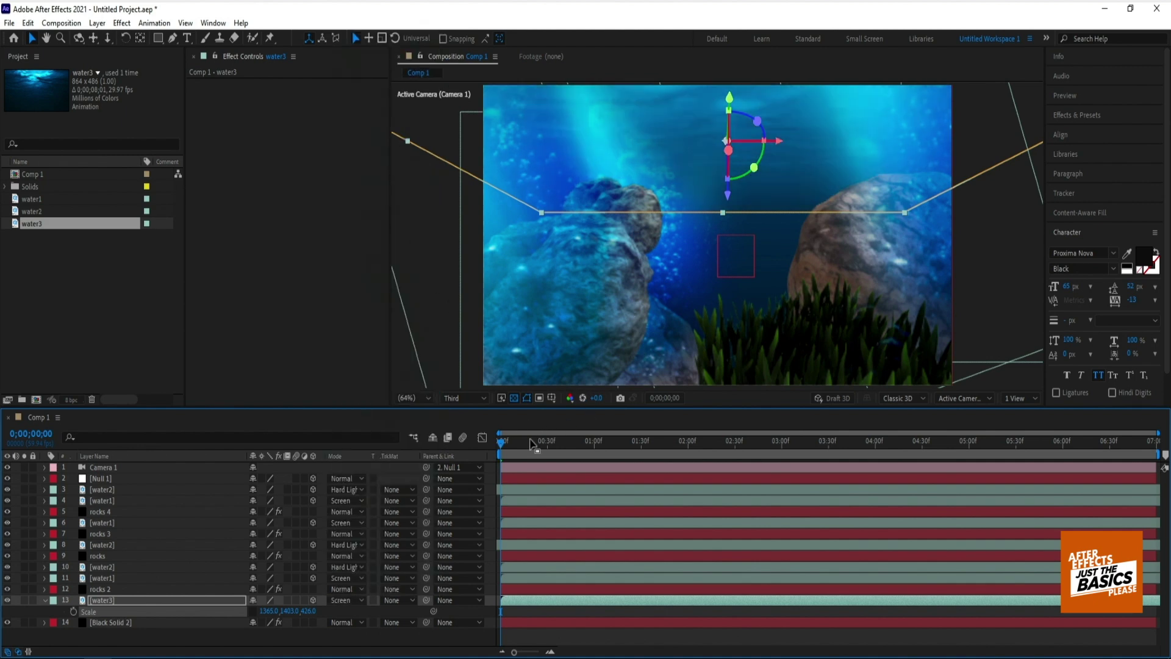
left_click(350, 600)
left_click(354, 294)
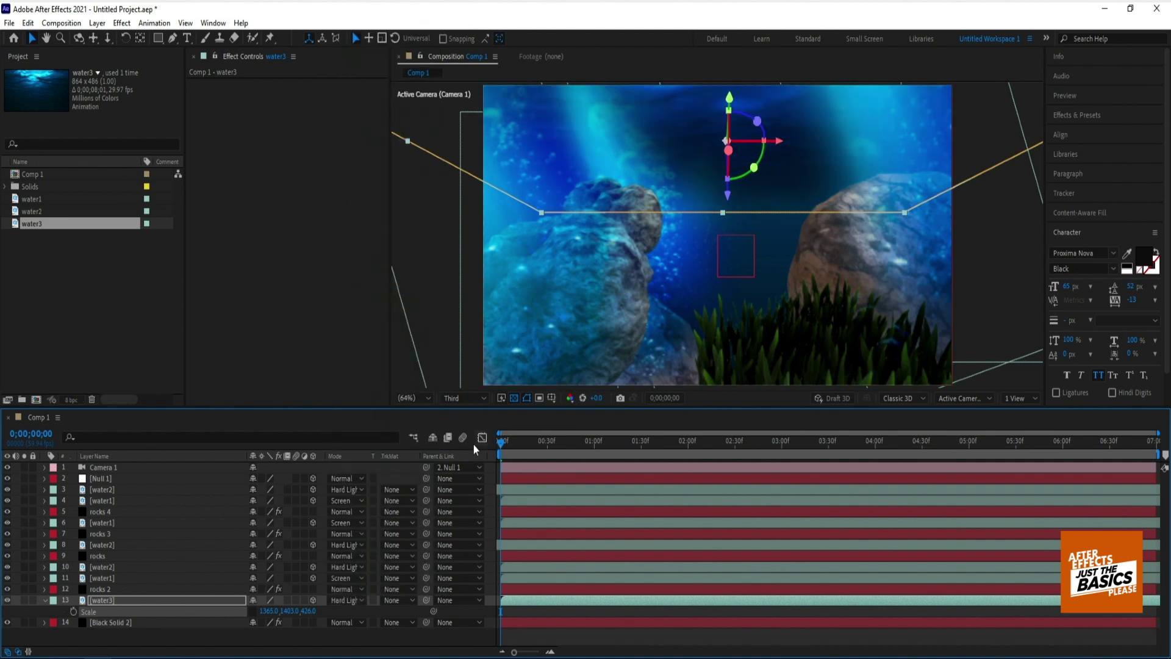
key("ctrl+z")
key("ctrl+z")
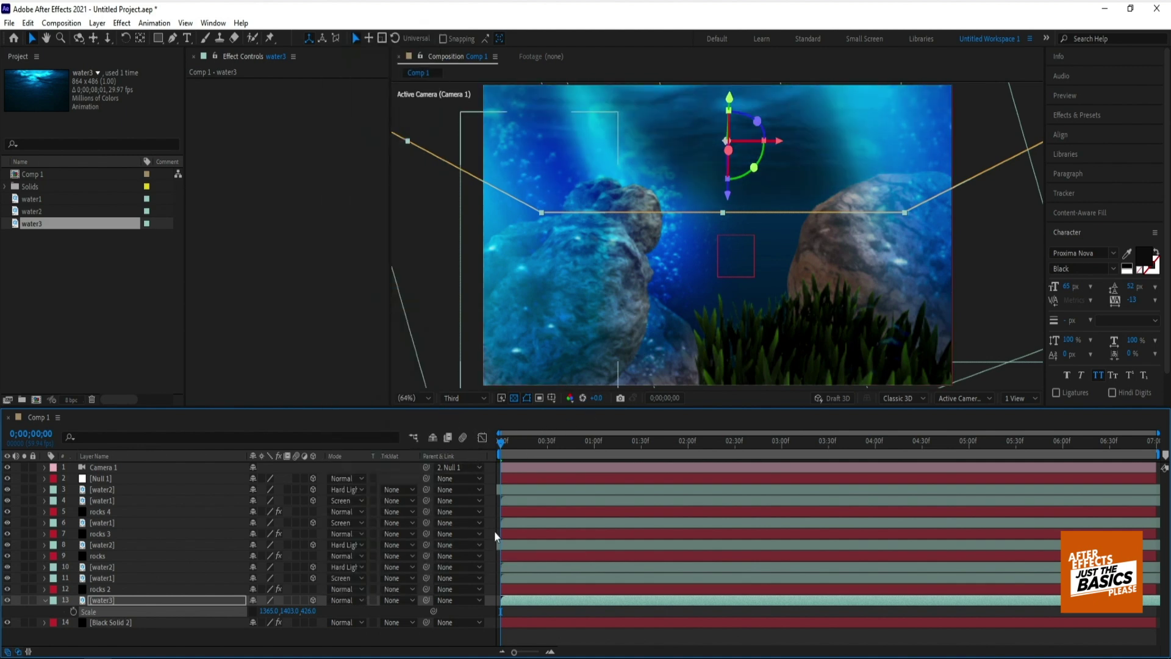
key("space")
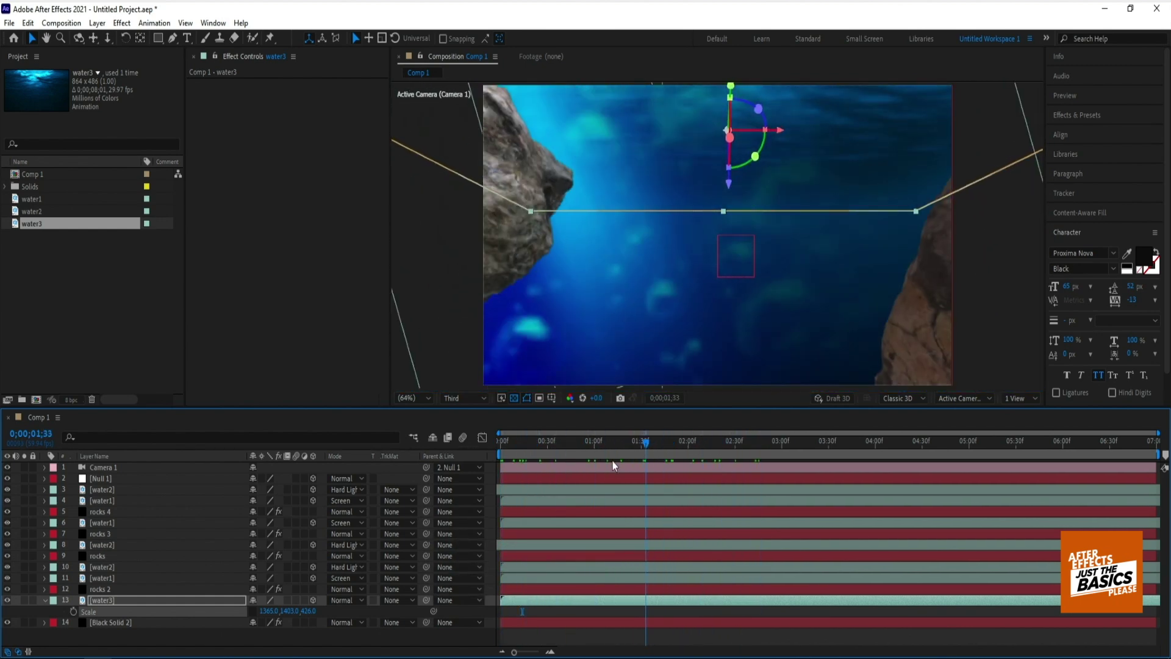
key("space")
key("ctrl+a")
left_click(43, 601)
left_click(128, 632)
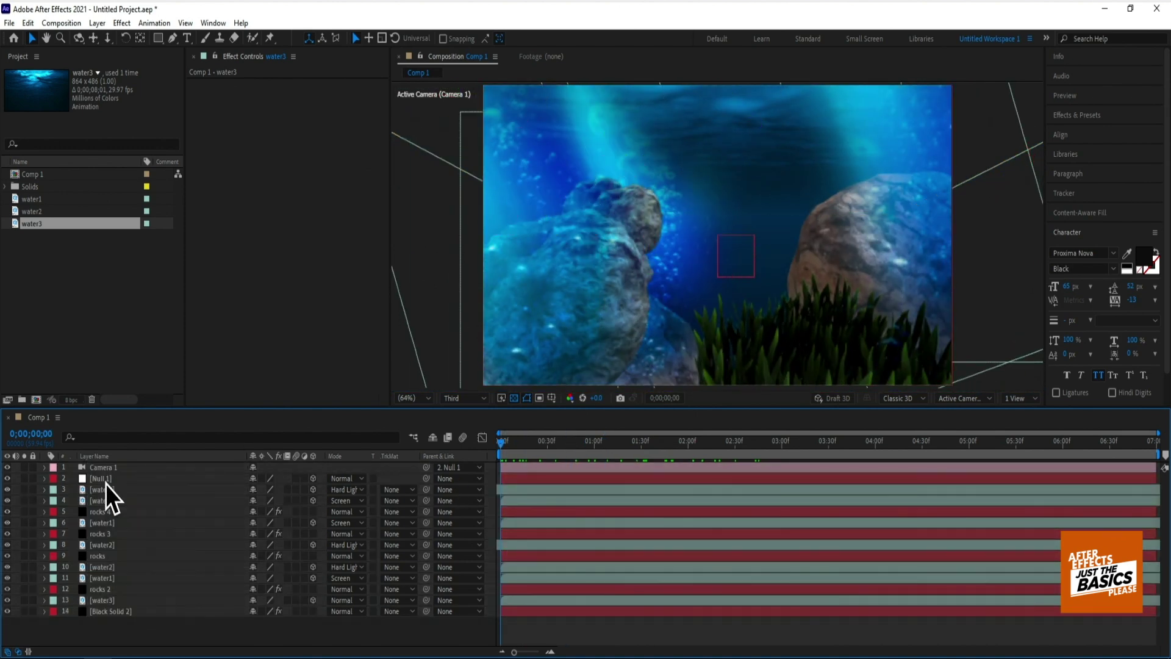
left_click_drag(515, 444, 639, 450)
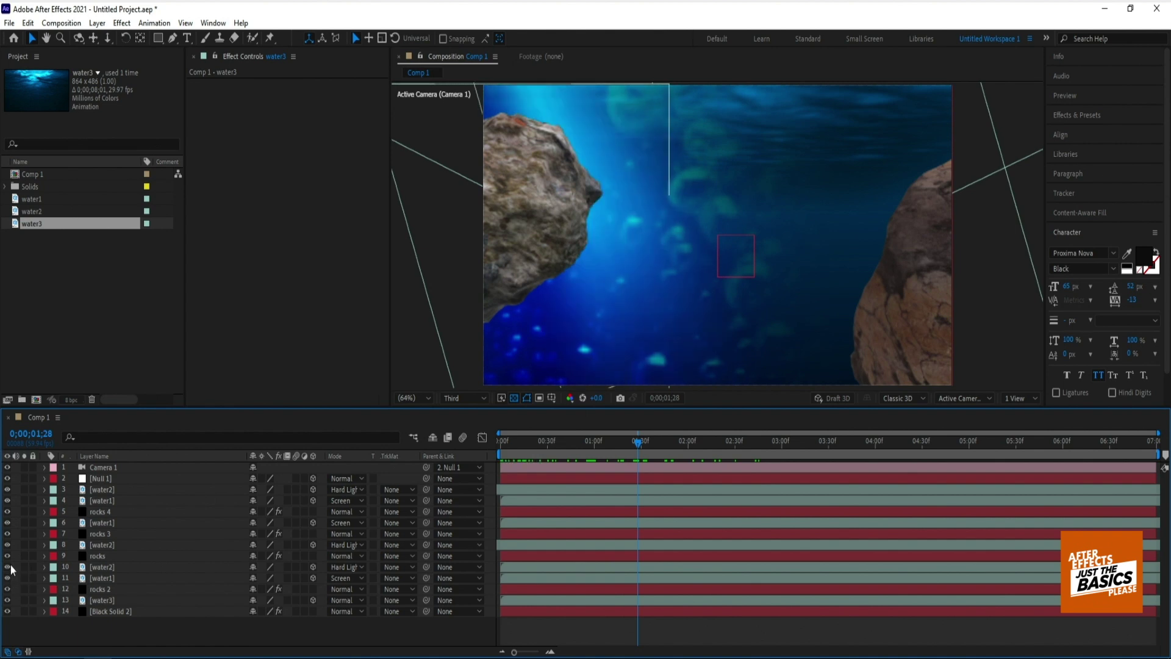
left_click_drag(8, 534, 7, 490)
left_click_drag(11, 600, 6, 566)
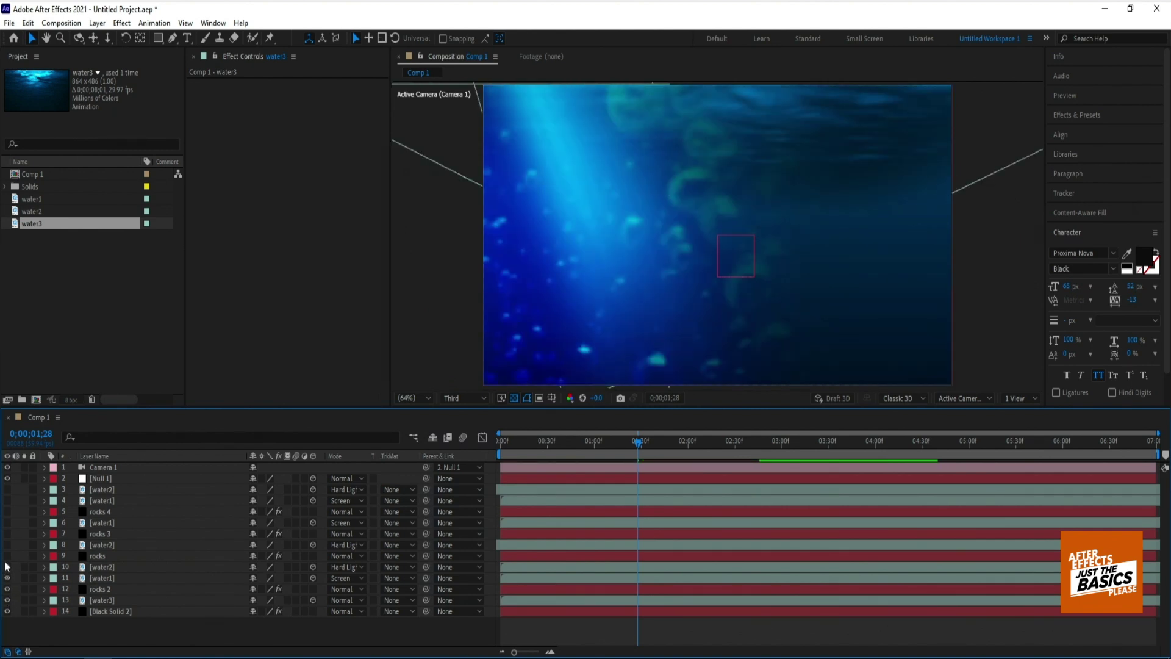
left_click(101, 567)
left_click_drag(669, 321, 610, 313)
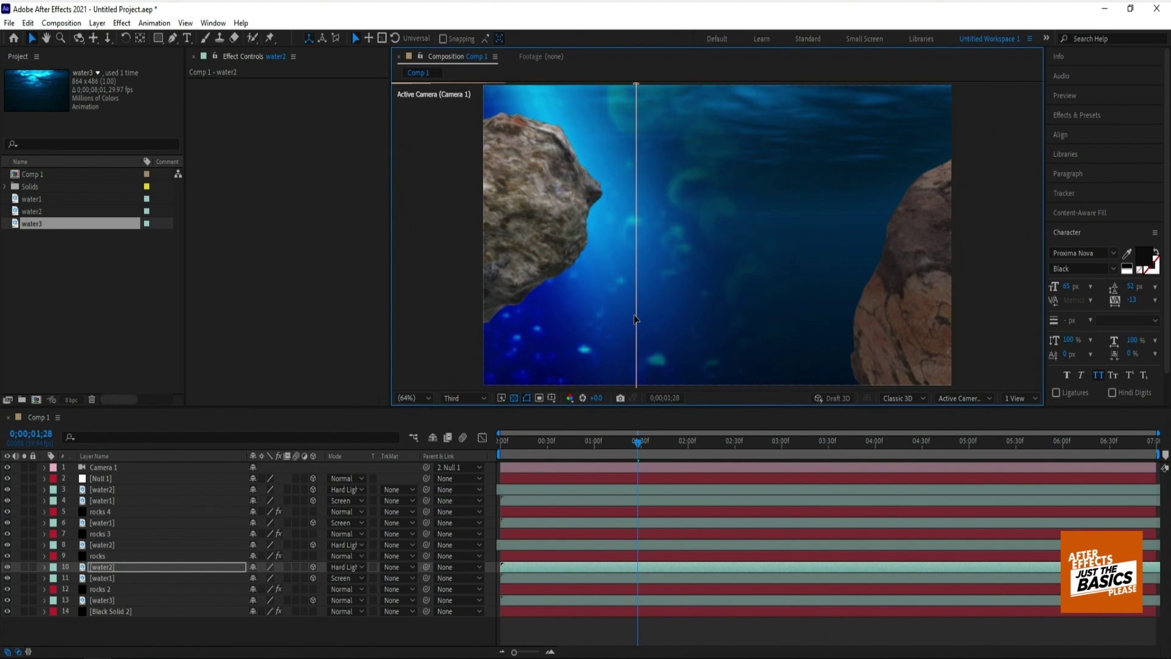
left_click(644, 449)
key("space")
left_click(502, 452)
key("space")
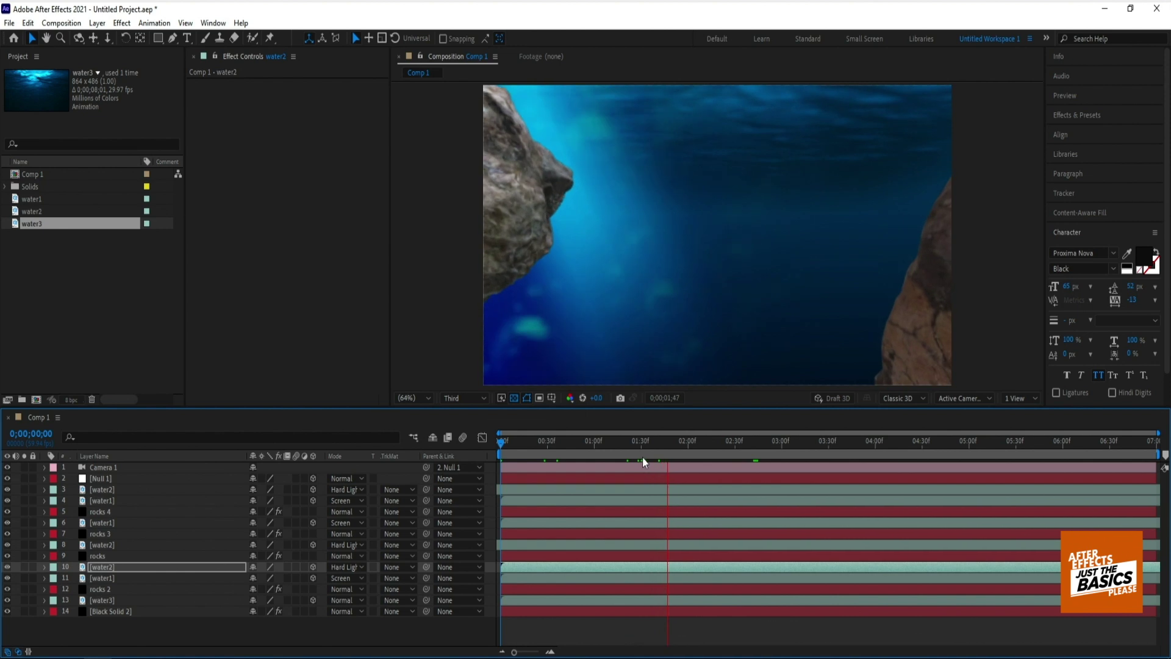
key("space")
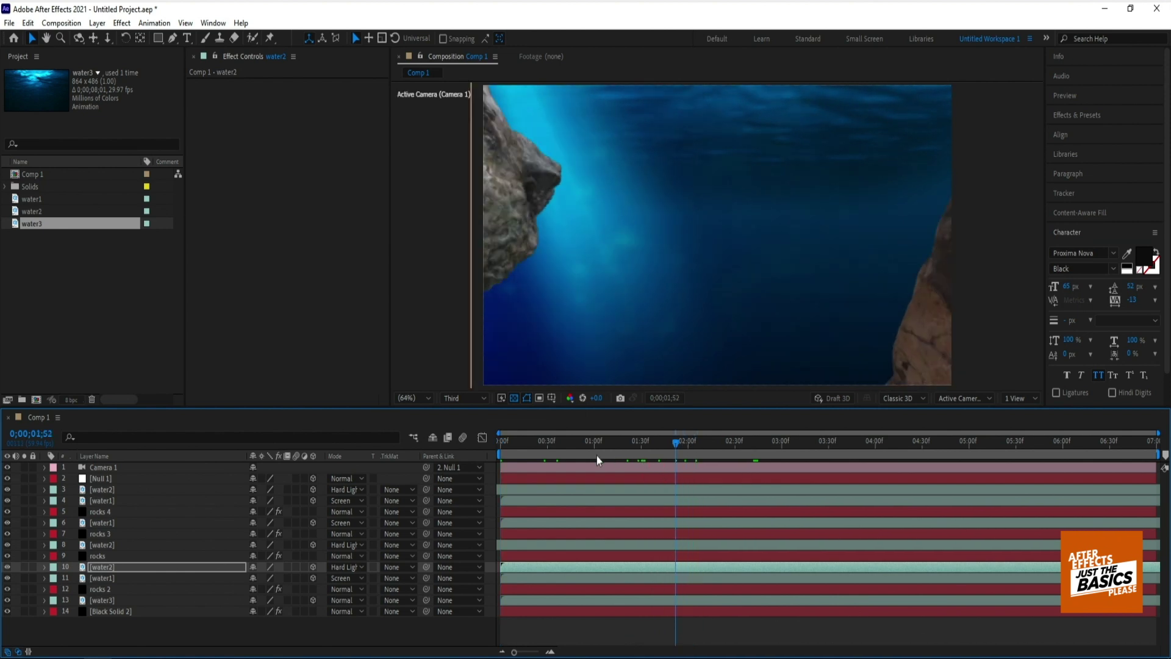
left_click(534, 613)
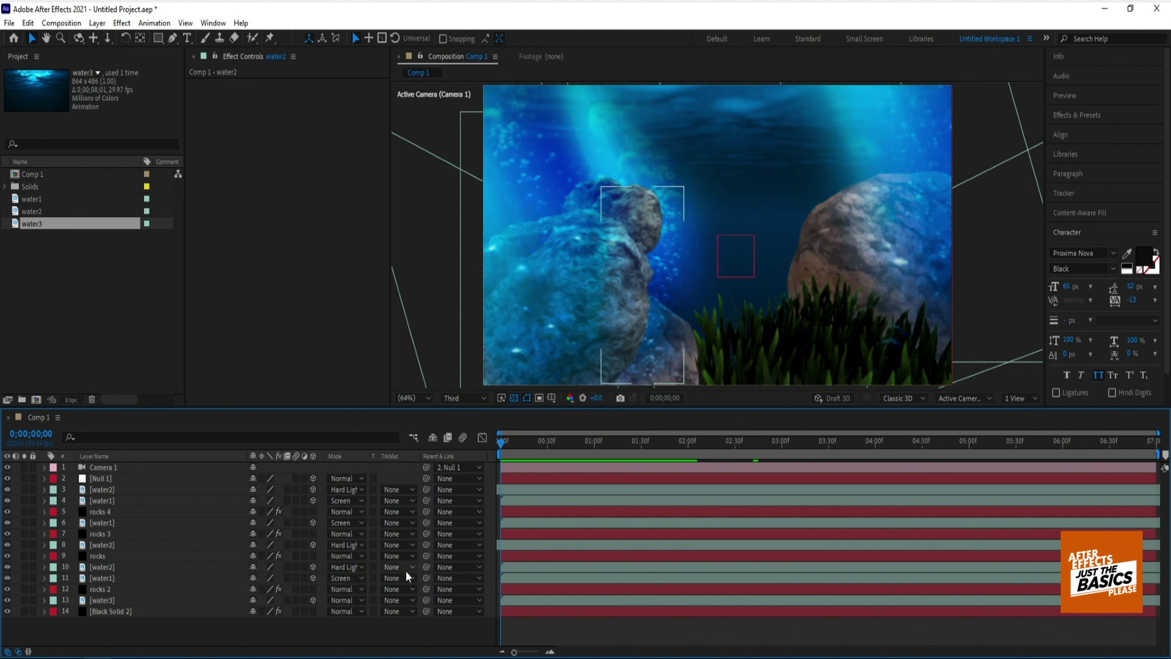
Cancel the new solid, duplicate rocks 4, unsolo it, and move the rocks 5 copy to position 14.
key("ctrl+y")
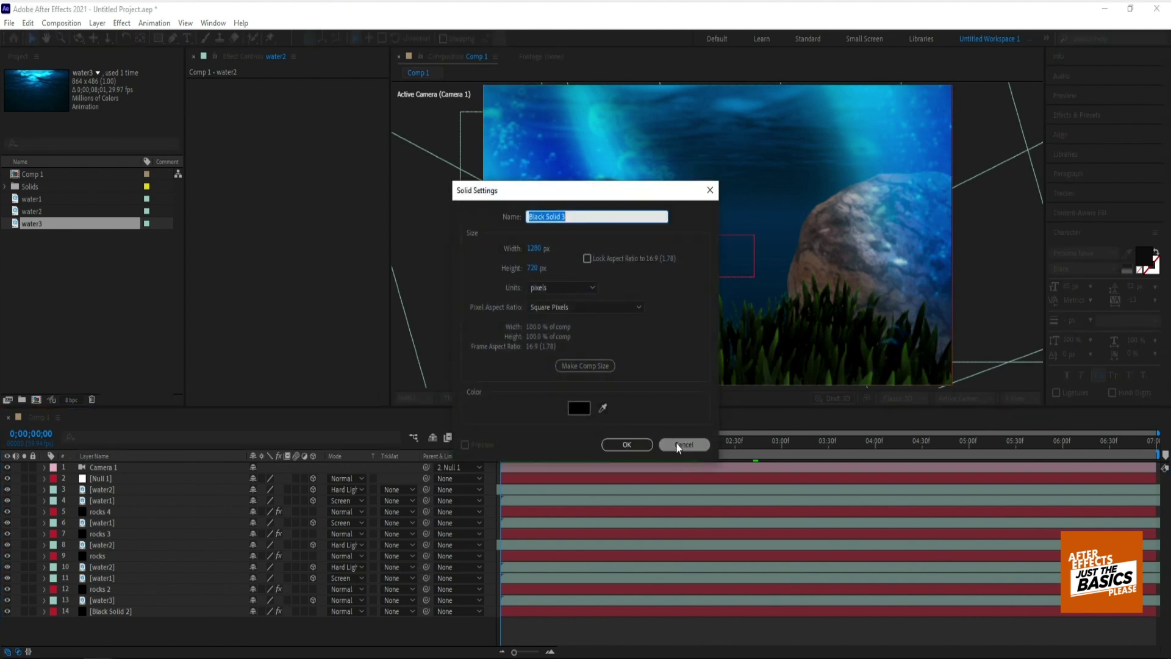
left_click(677, 447)
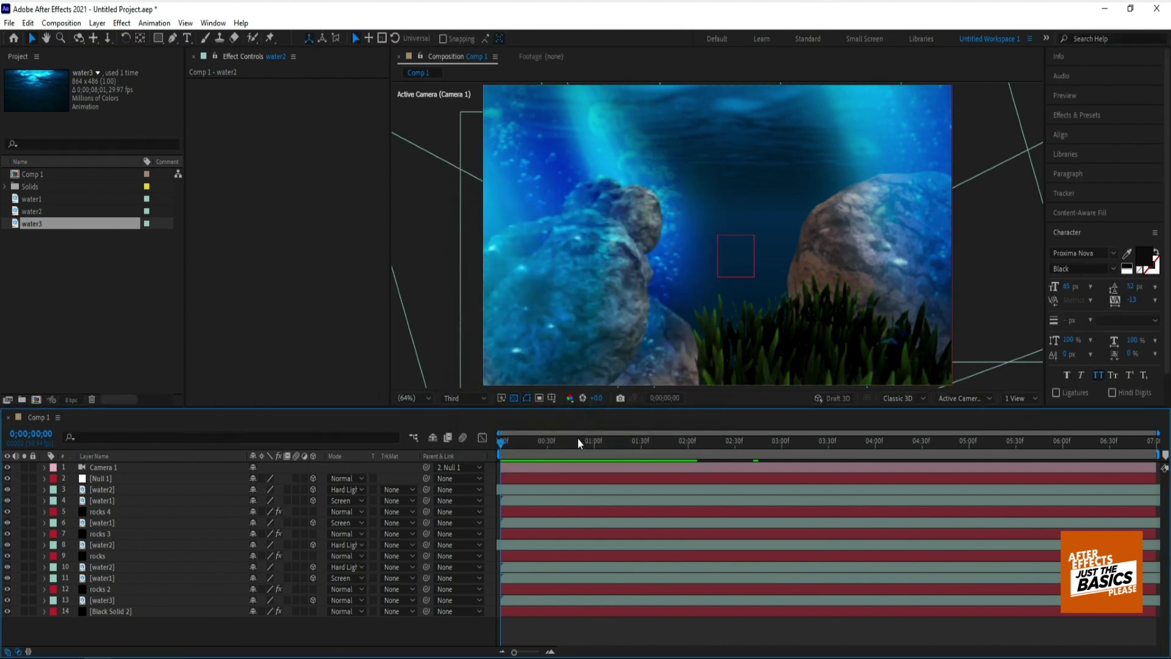
left_click(108, 512)
key("ctrl+d")
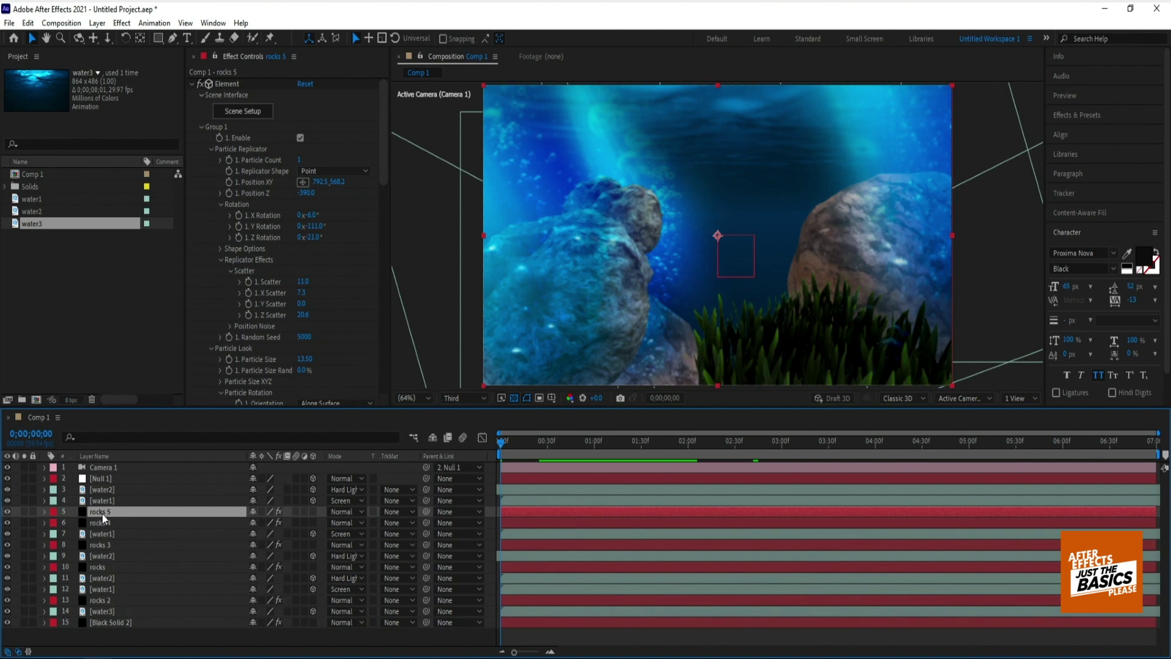
left_click(24, 511)
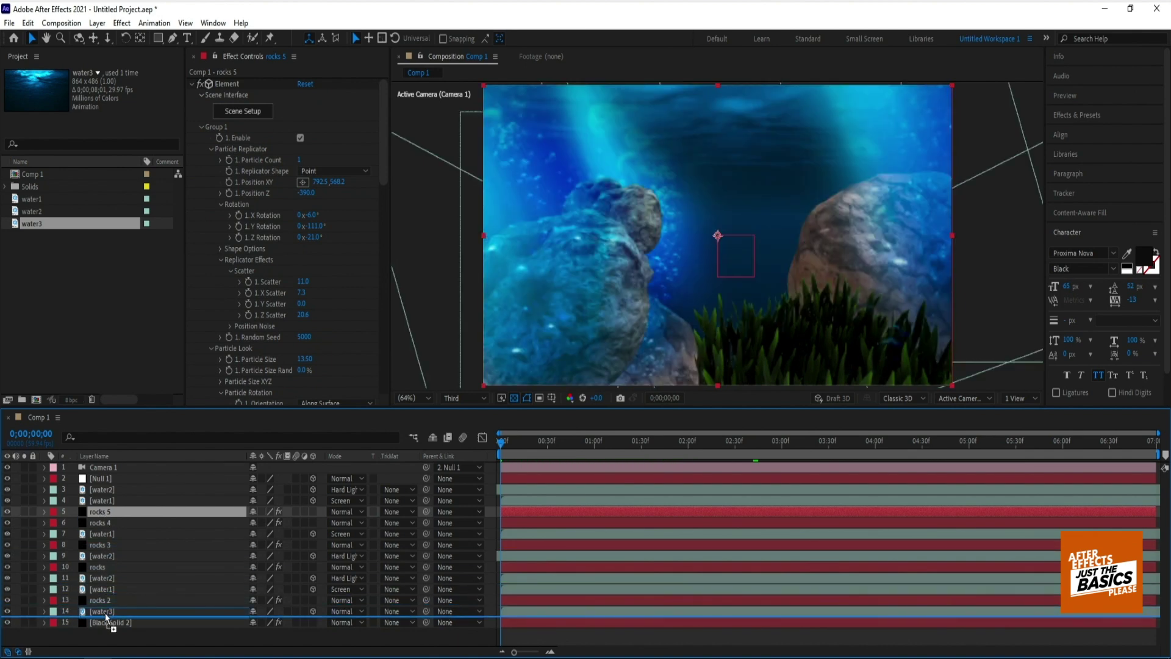
left_click_drag(109, 555, 105, 611)
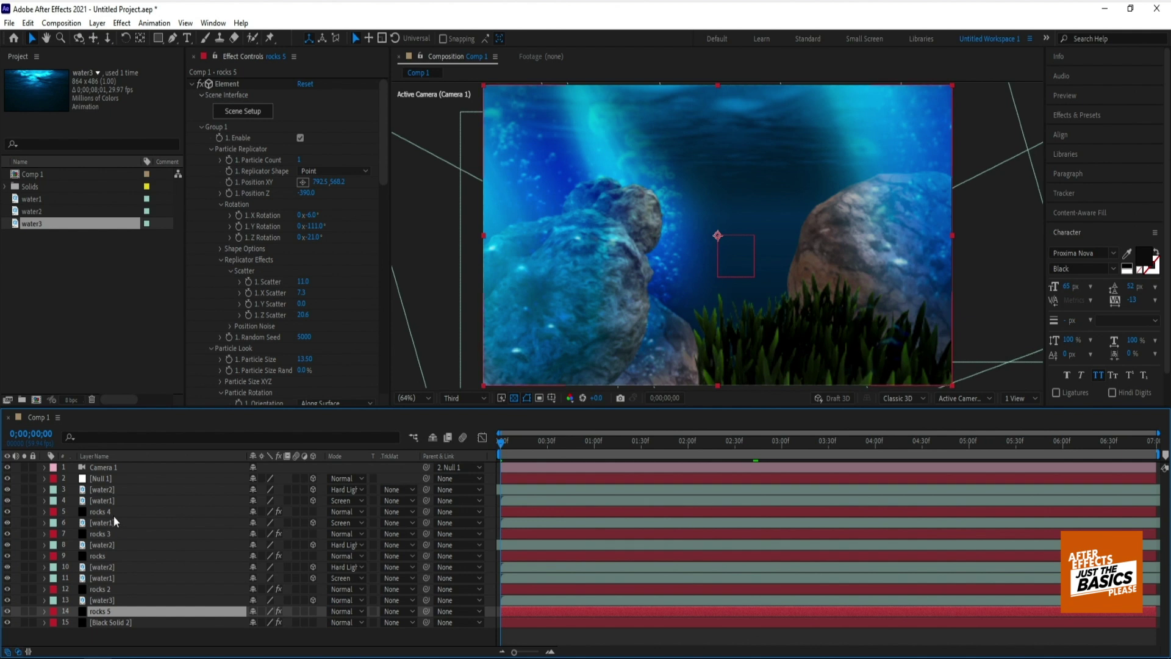
Rename rocks 4 to 'grass' and the layer-14 copy to 'statue'.
left_click(114, 513)
key("Return")
type("grass")
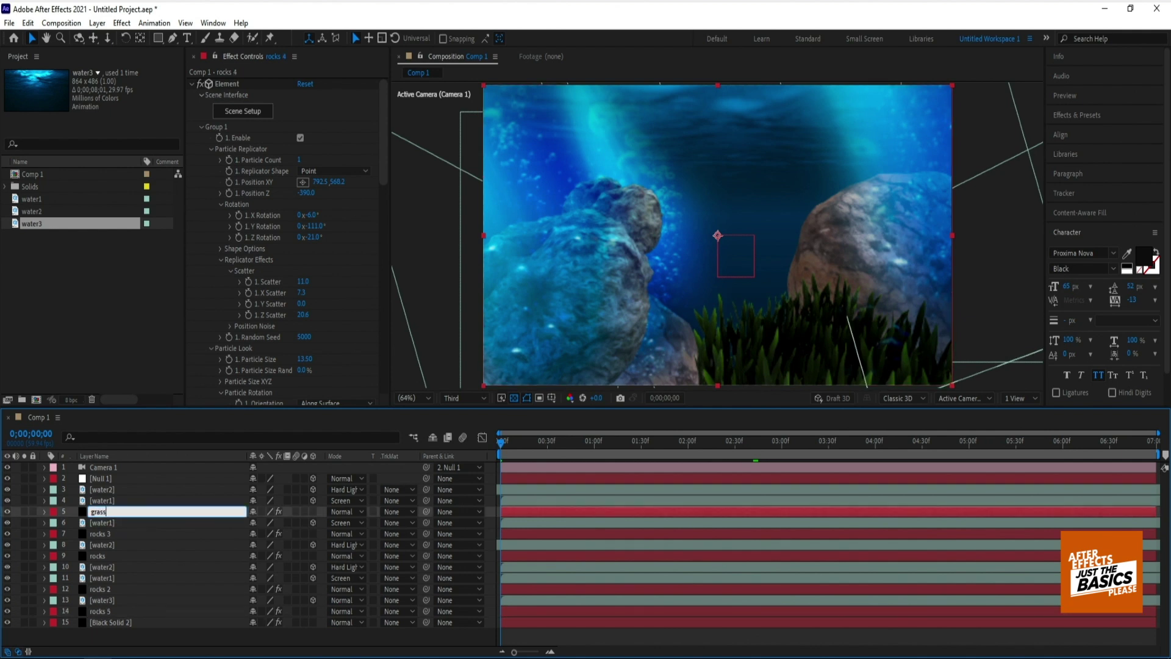
left_click(109, 611)
key("Return")
type("statue")
key("Return")
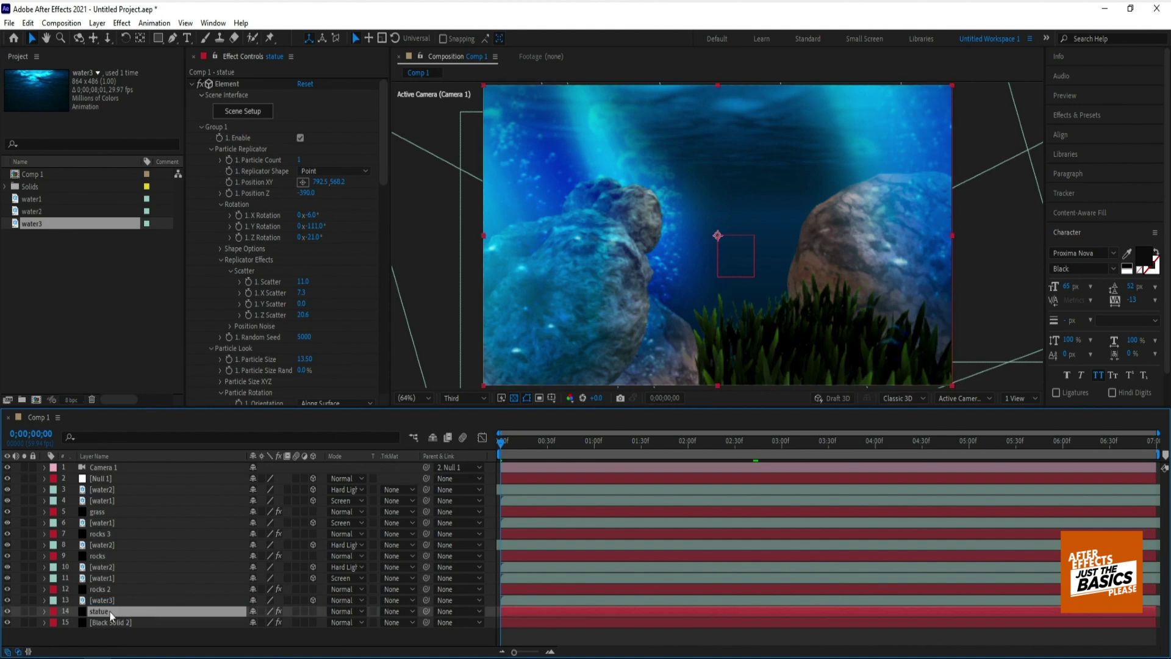
left_click(264, 116)
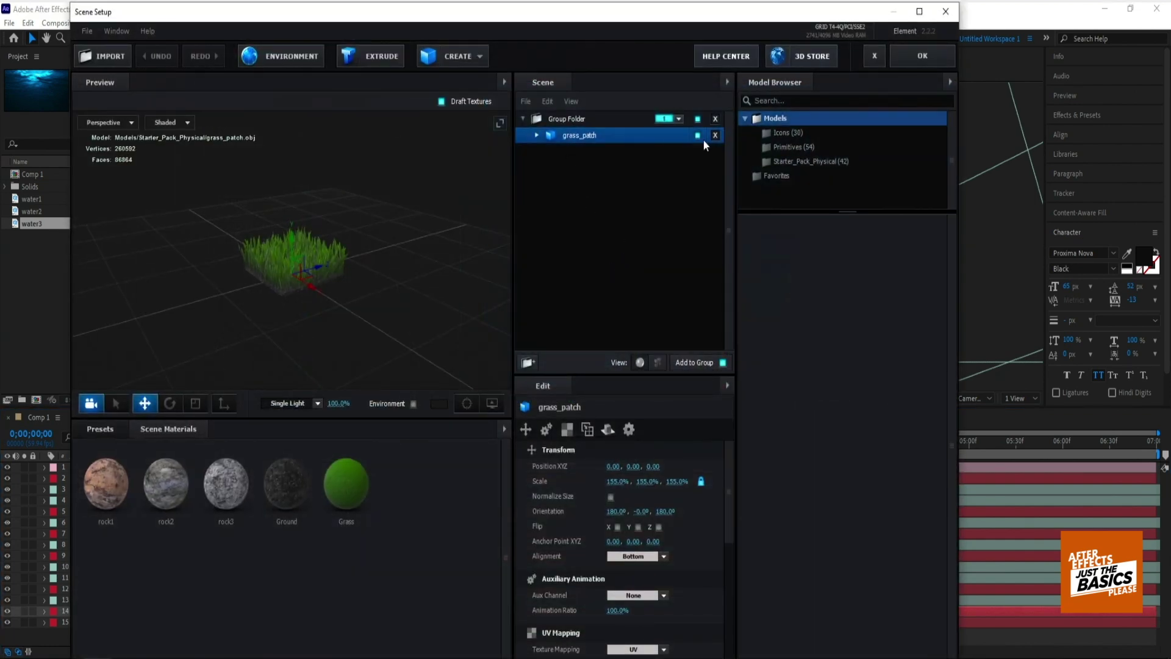
Replace the grass_patch model with the statue model from Starter_Pack_Physical.
left_click(715, 135)
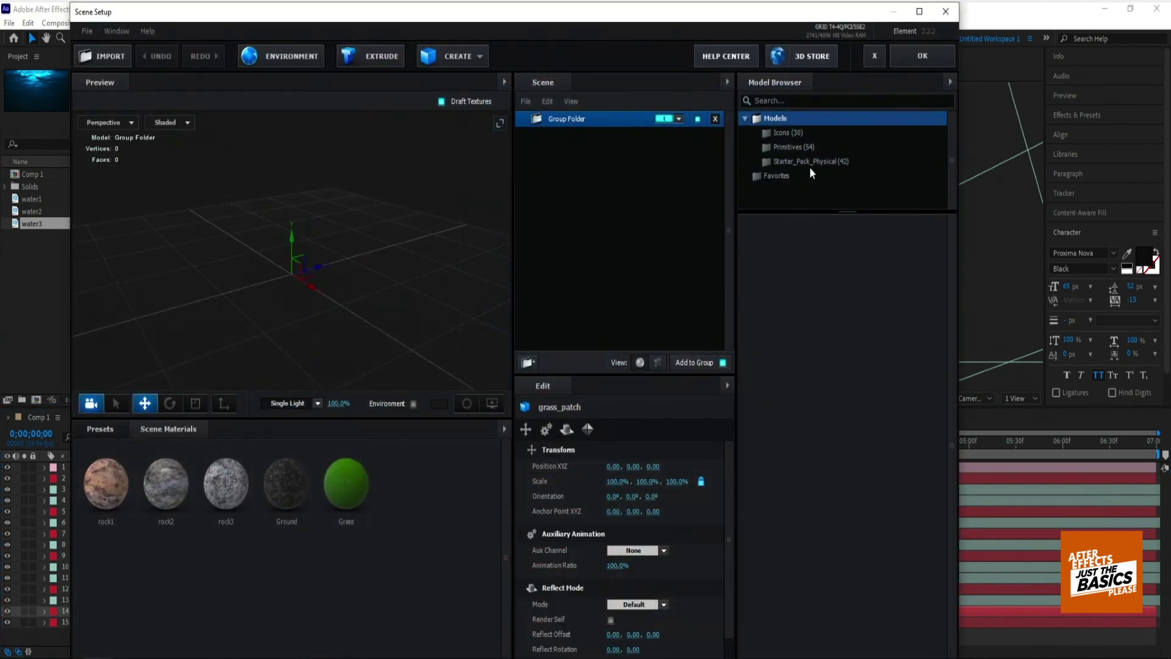
left_click(806, 162)
scroll(950, 391, "down", 1)
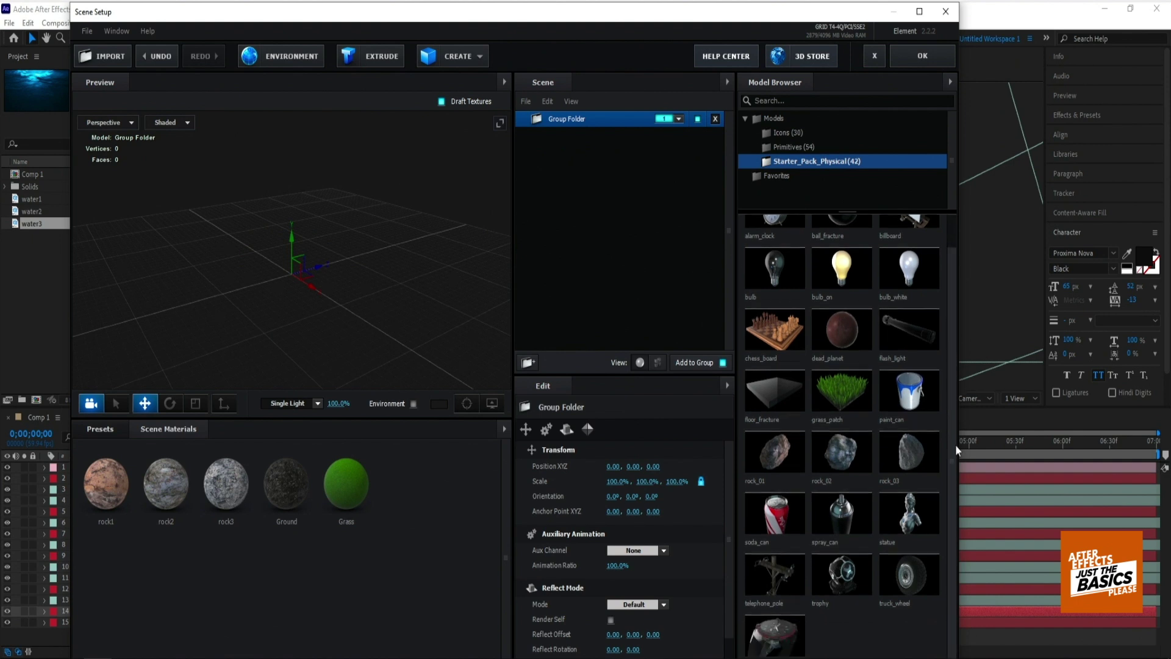
left_click(914, 523)
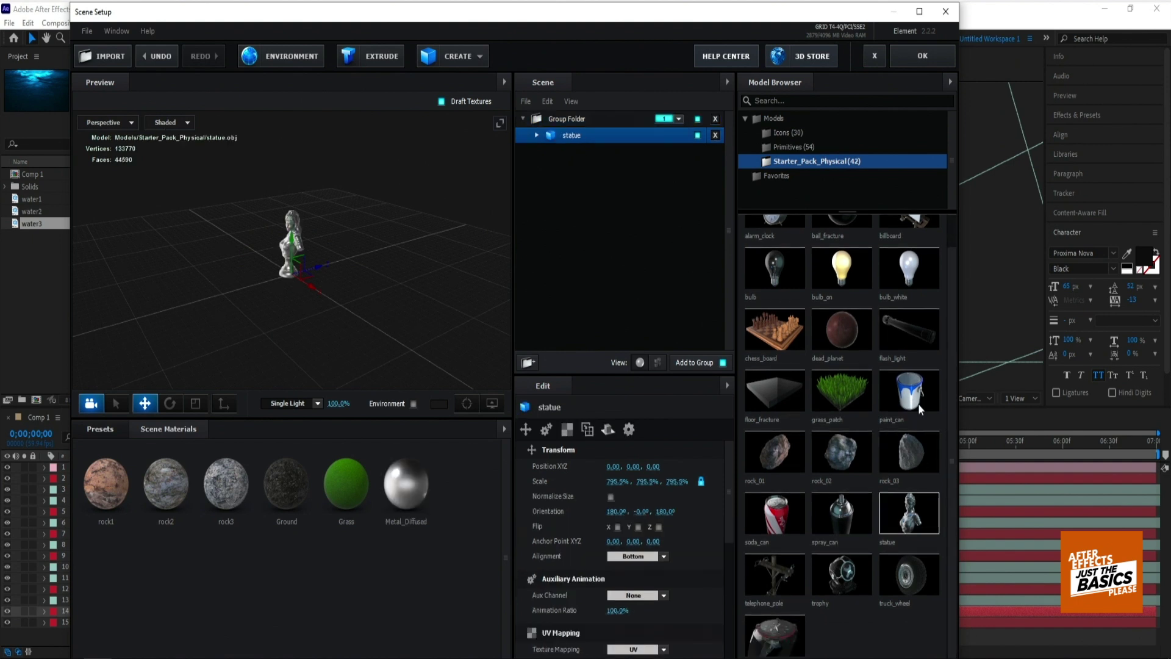
Browse the Physical material presets, apply the scene, and push the statue's Position Z back.
left_click(100, 430)
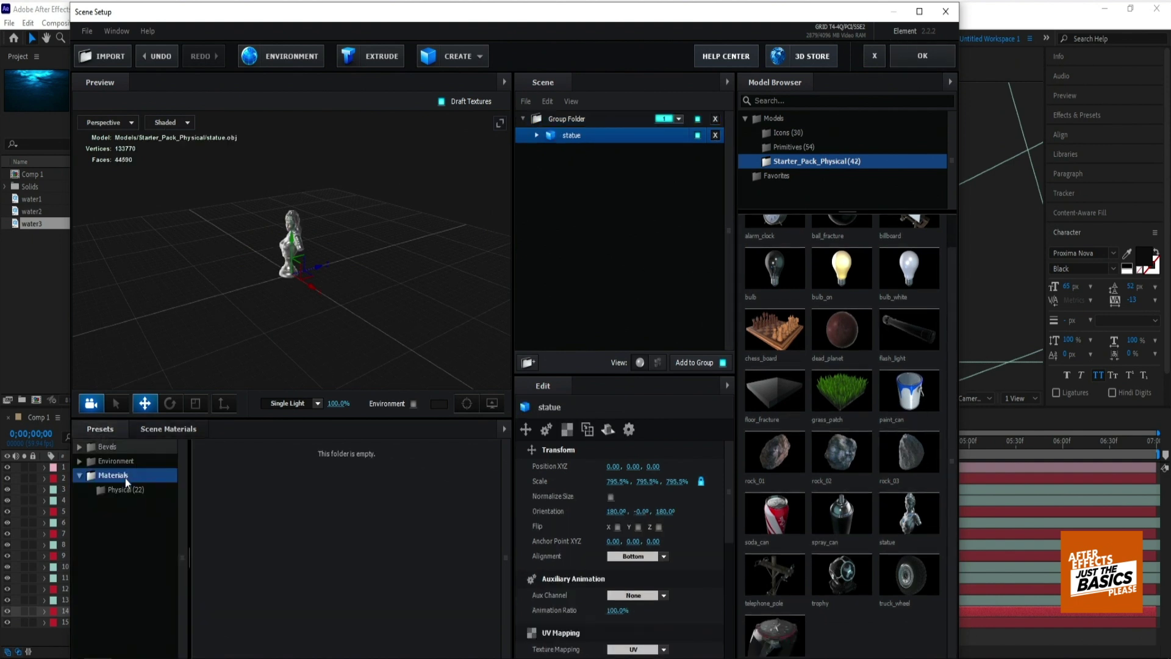
double_click(126, 478)
left_click(130, 490)
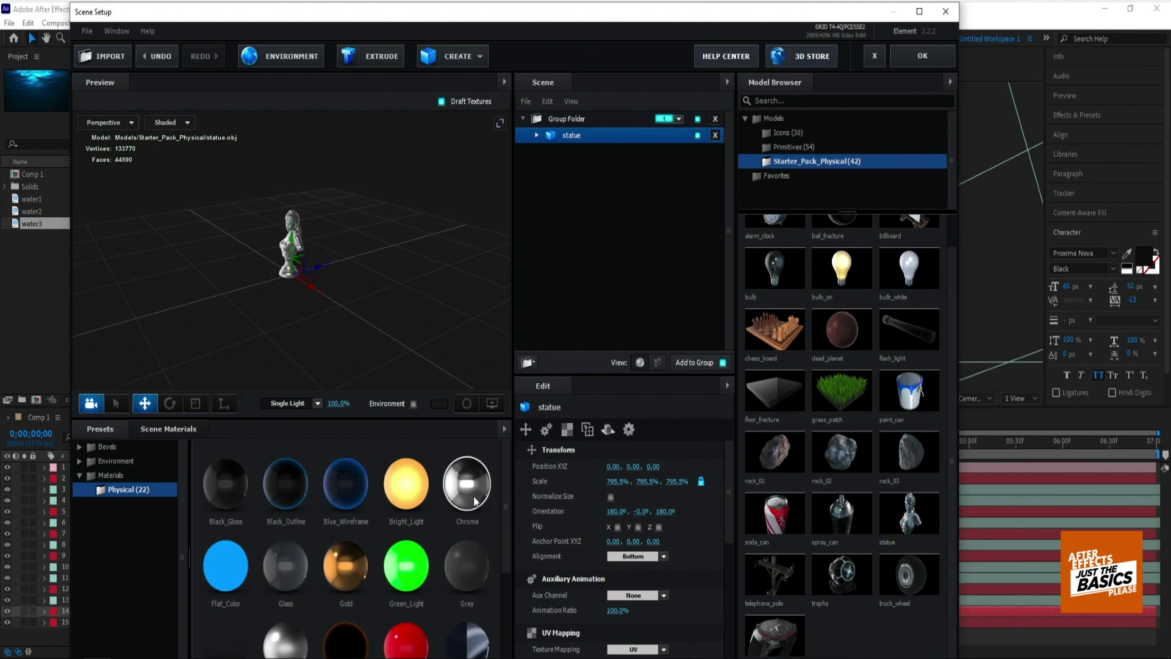
left_click_drag(371, 316, 429, 300)
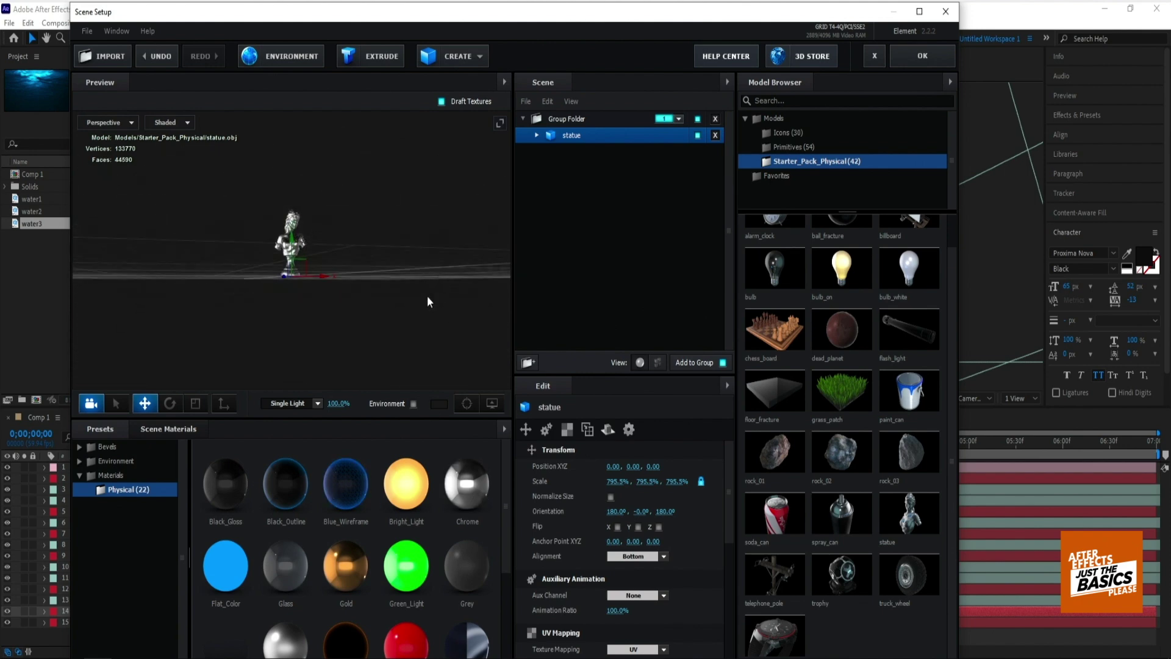
left_click(922, 56)
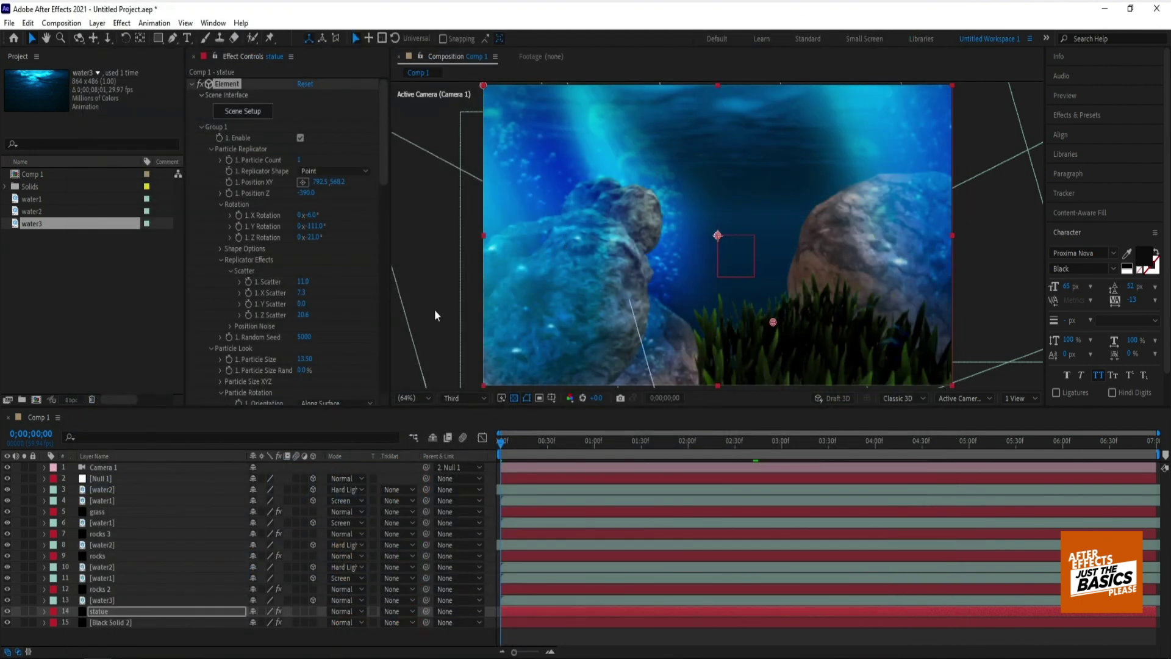
left_click(100, 613)
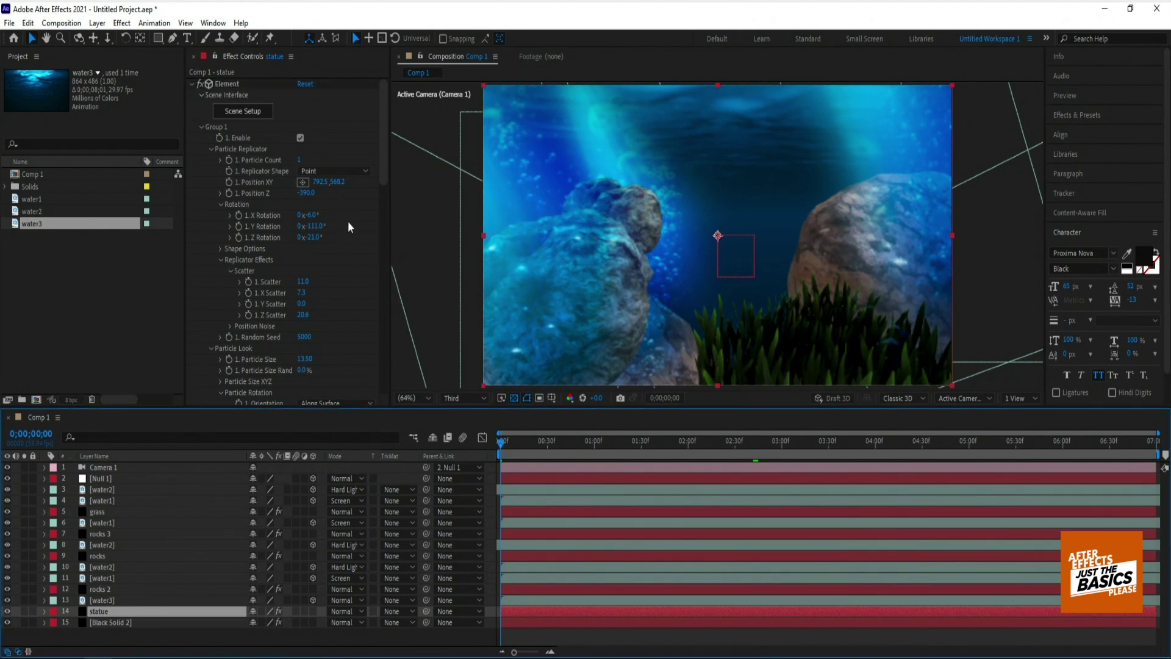
left_click_drag(306, 196, 360, 196)
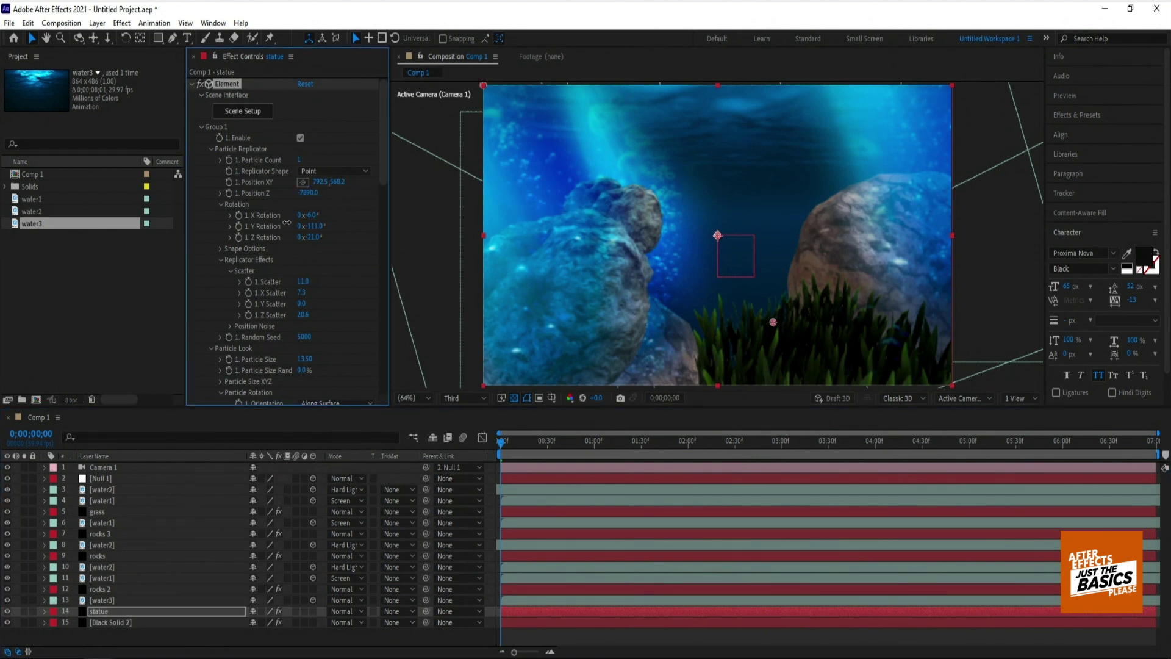
Undo the depth change, enlarge the statue, tilt it 30° on X, and place it behind the grass.
key("ctrl+z")
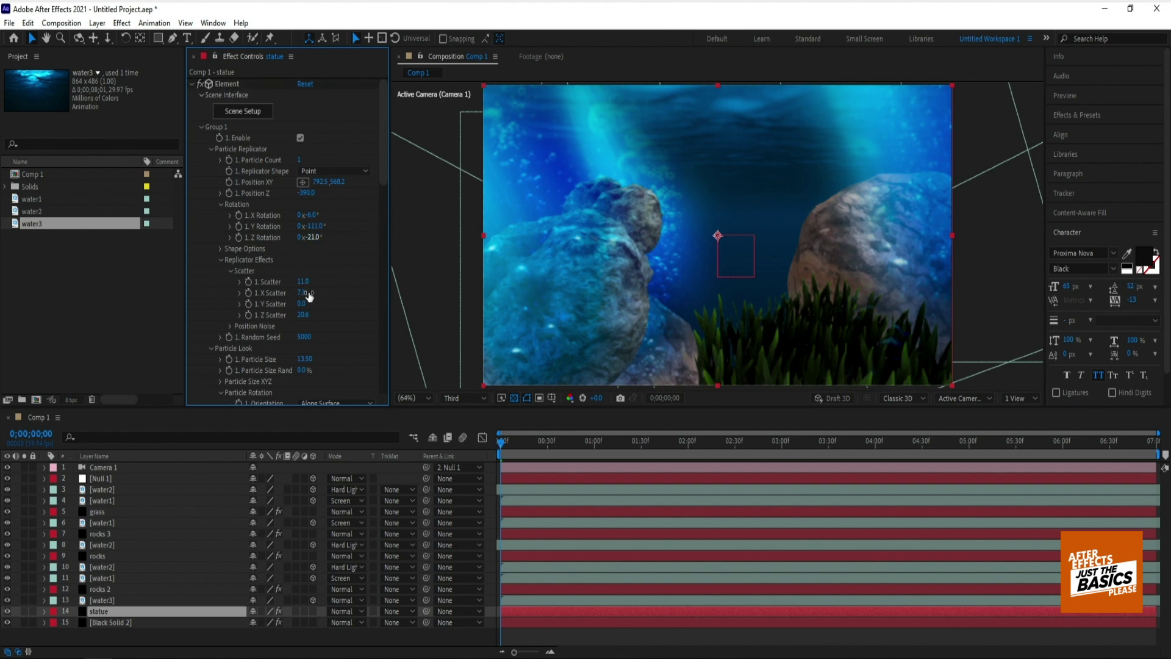
mouse_move(304, 360)
left_mouse_down()
mouse_move(311, 347)
mouse_move(297, 348)
left_mouse_up()
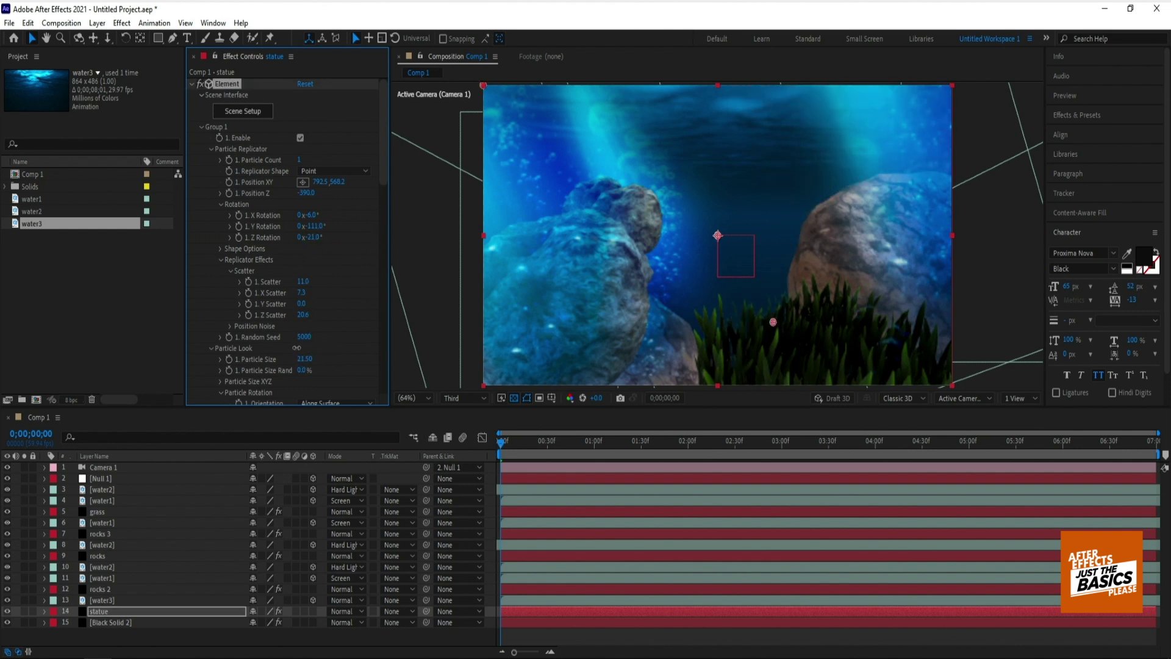
mouse_move(320, 186)
left_mouse_down()
mouse_move(219, 214)
mouse_move(416, 227)
left_mouse_up()
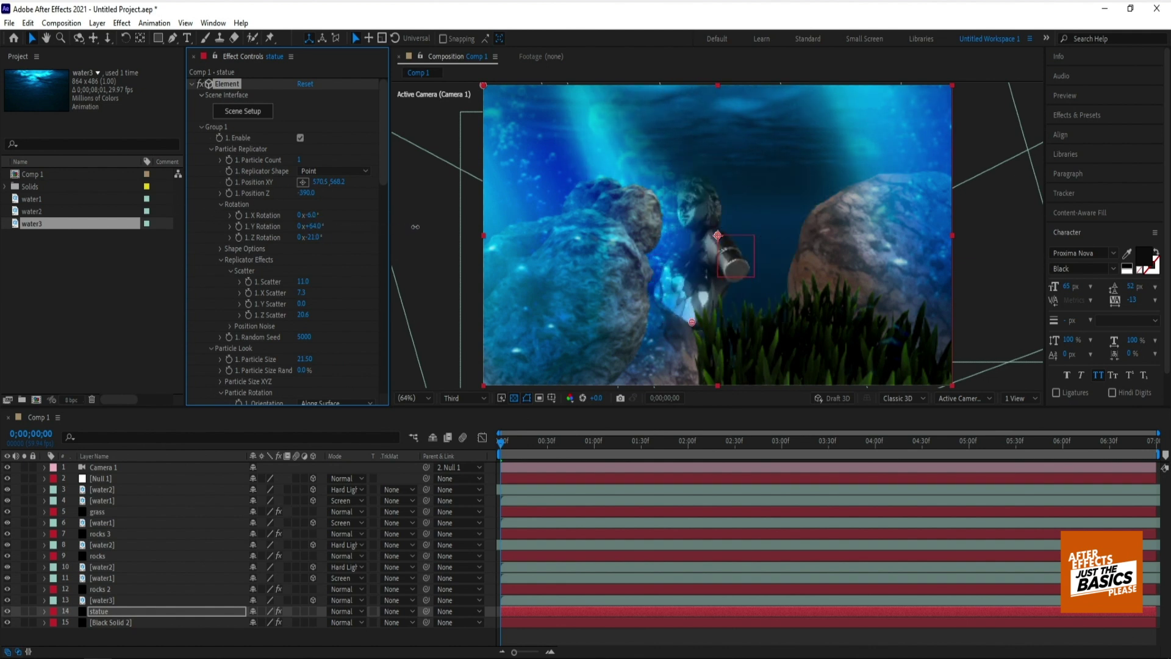
left_click_drag(318, 219, 732, 210)
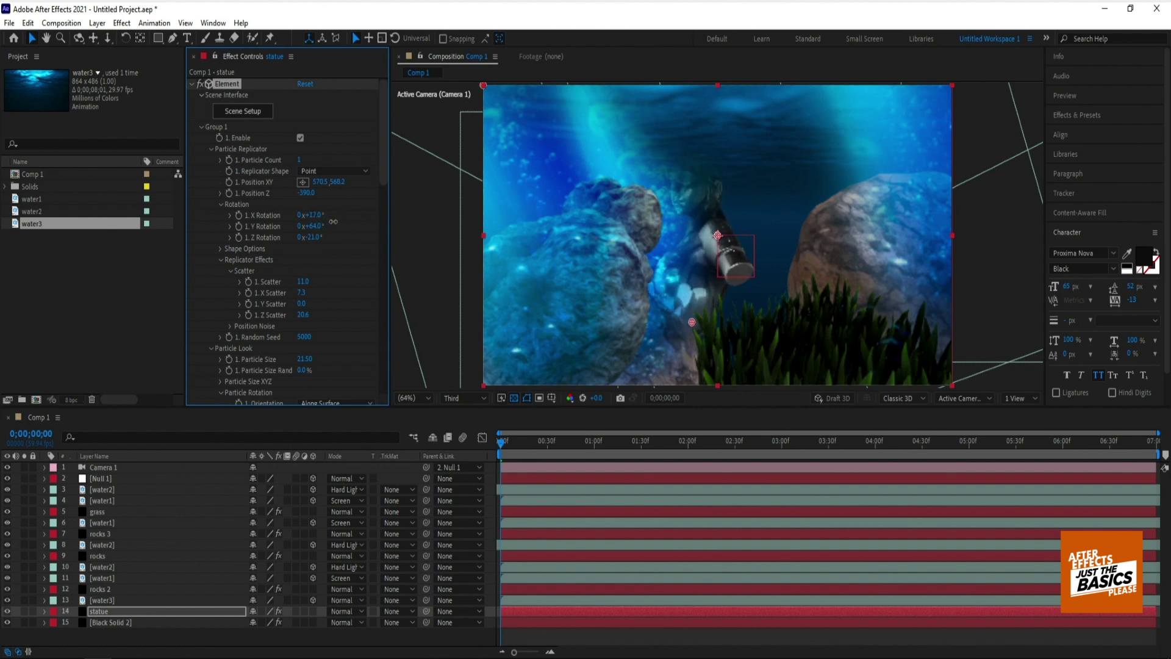
left_click(782, 265)
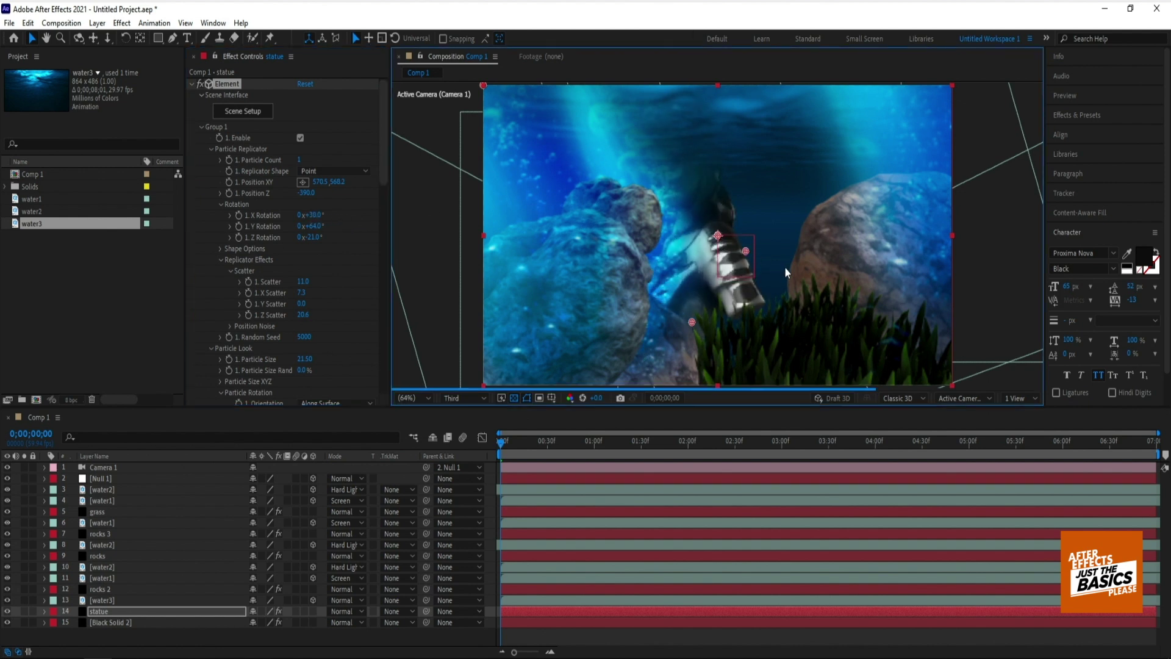
mouse_move(321, 187)
left_mouse_down()
mouse_move(745, 321)
mouse_move(717, 361)
left_mouse_up()
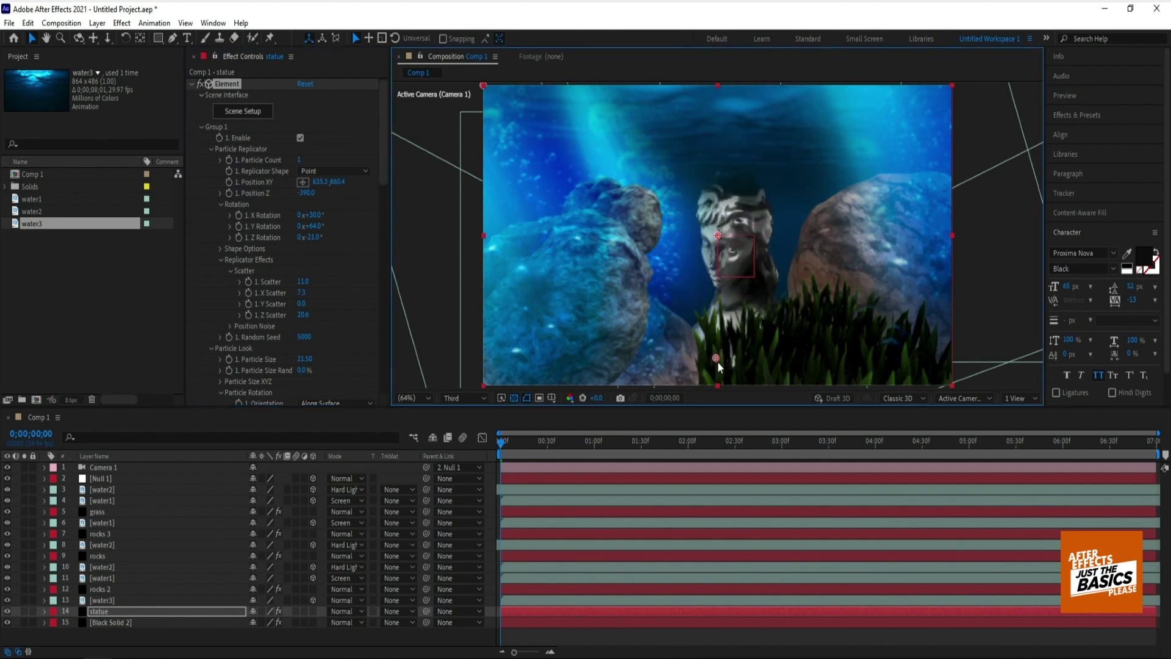
mouse_move(506, 440)
left_mouse_down()
mouse_move(528, 443)
mouse_move(503, 449)
left_mouse_up()
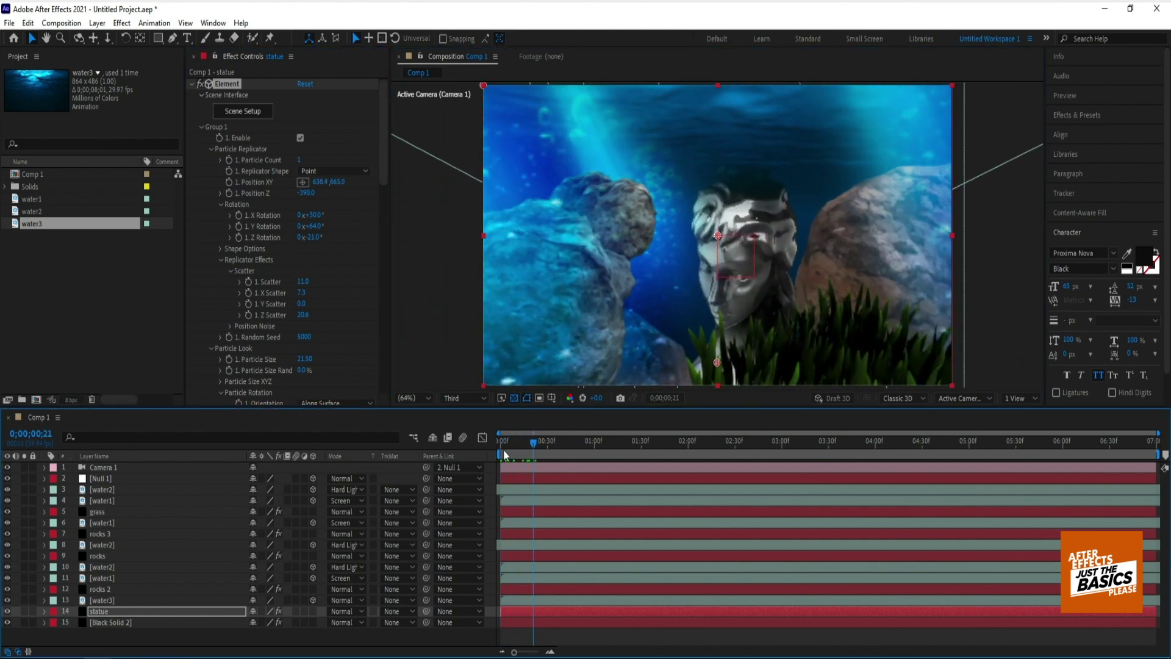
left_click_drag(304, 199, 329, 204)
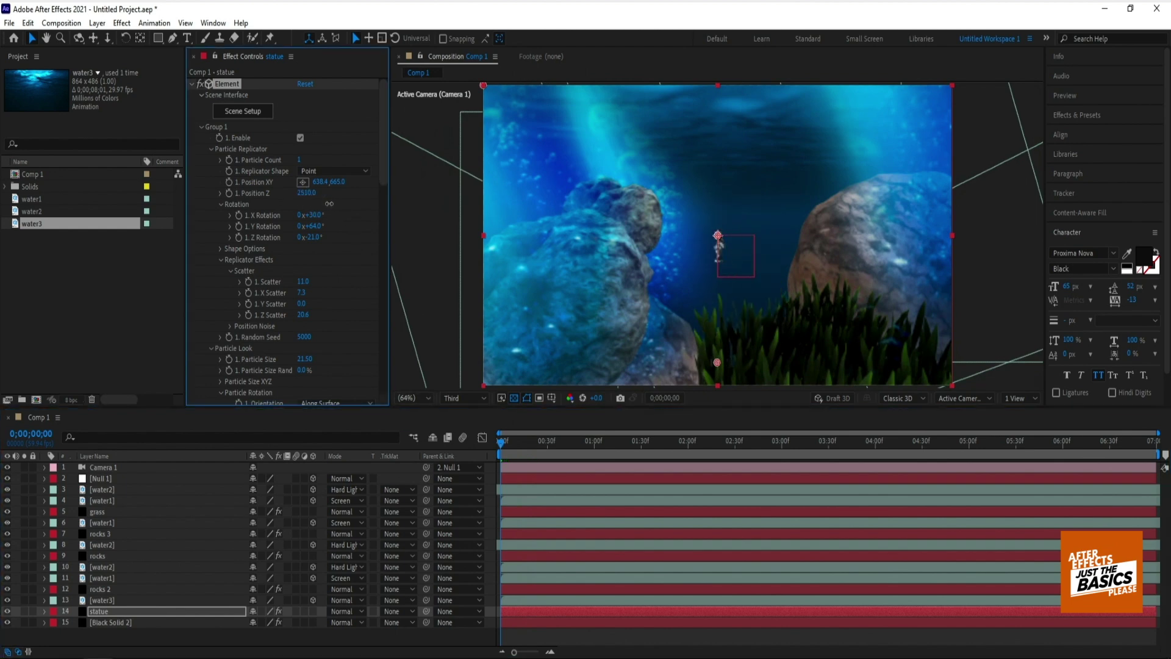
Preview the camera animation, scale the statue up to particle size 160.30, and check 0;00;01;40.
left_click(506, 453)
key("space")
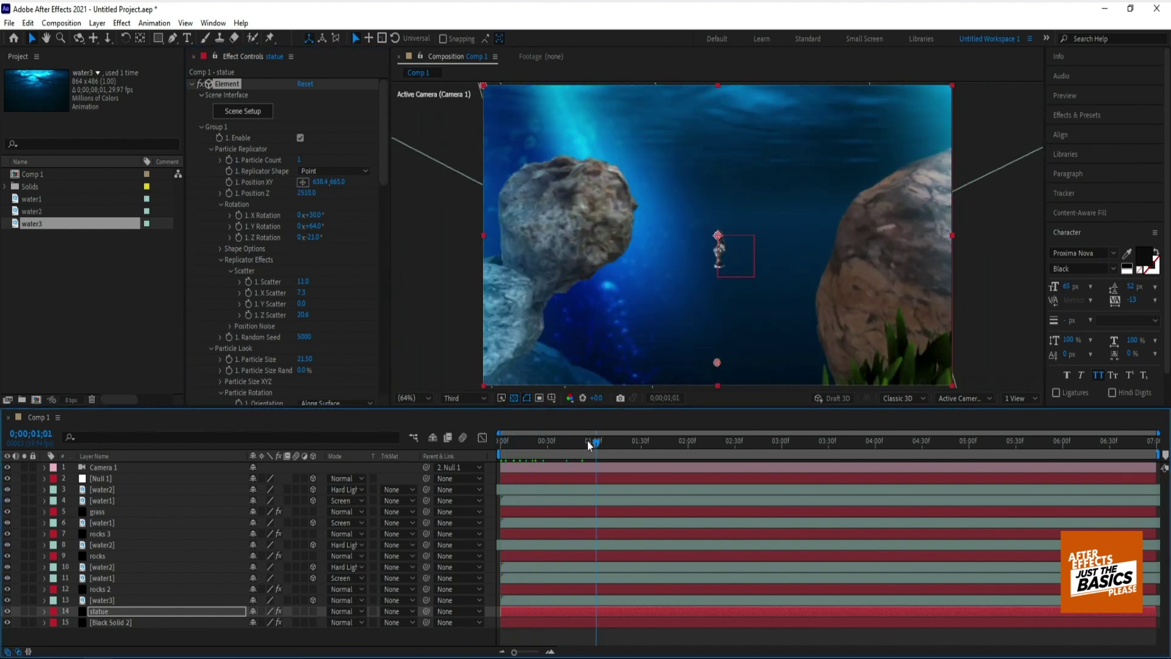
left_click_drag(306, 365, 342, 350)
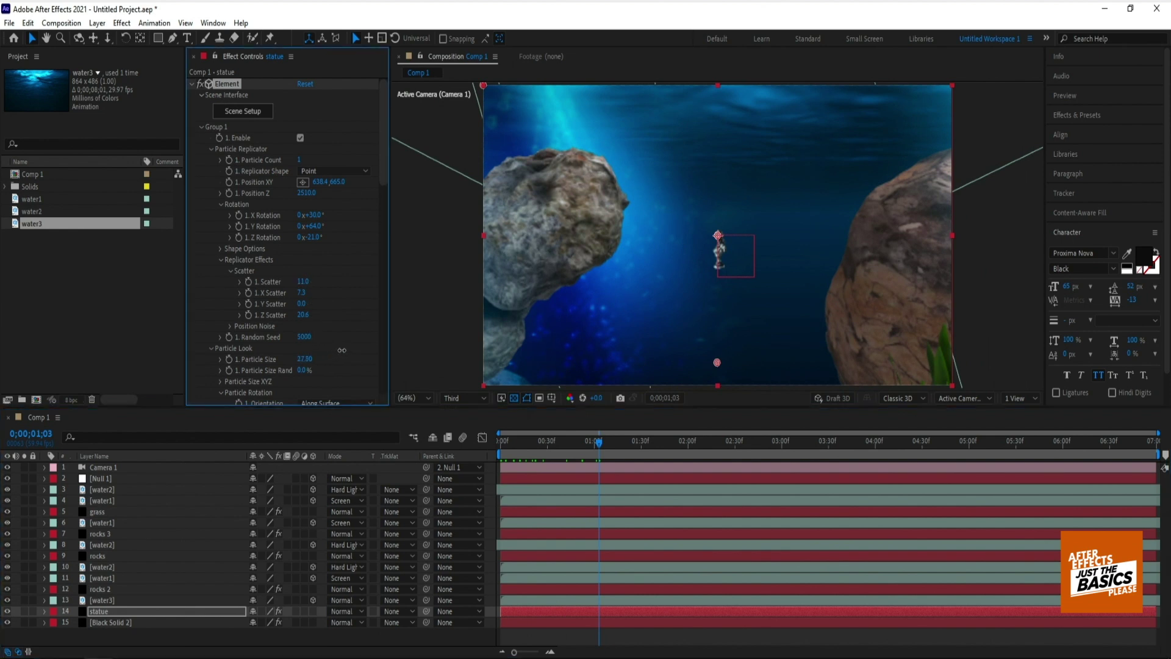
mouse_move(421, 337)
left_mouse_down()
mouse_move(955, 317)
mouse_move(341, 185)
mouse_move(465, 205)
left_mouse_up()
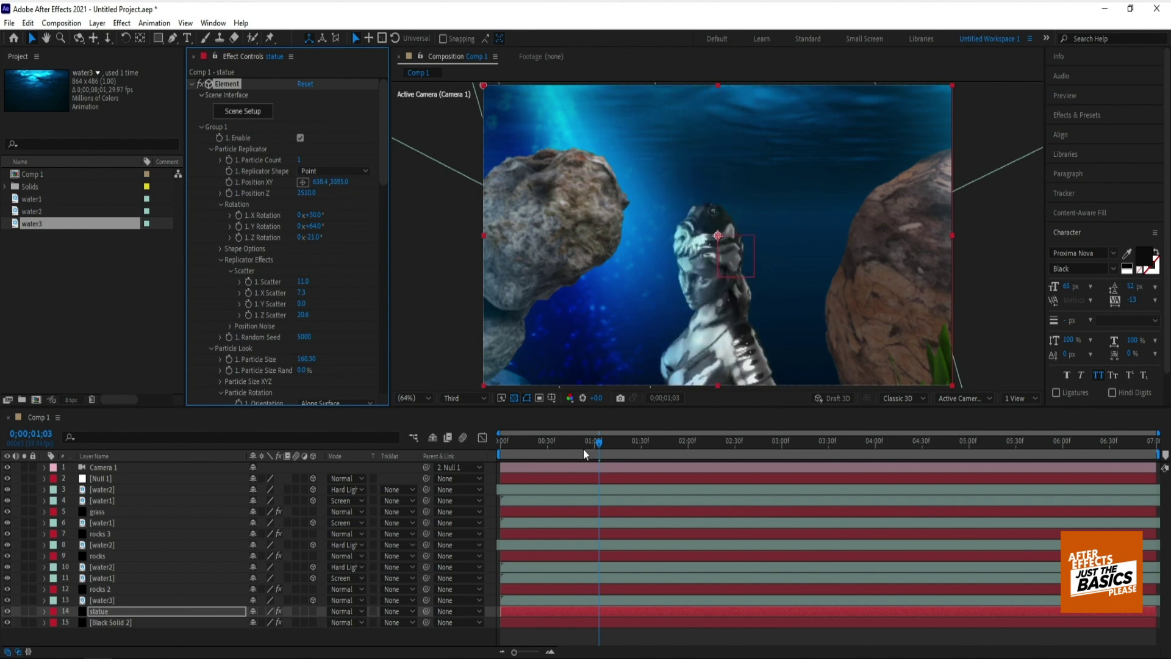
left_click_drag(583, 448, 447, 465)
key("space")
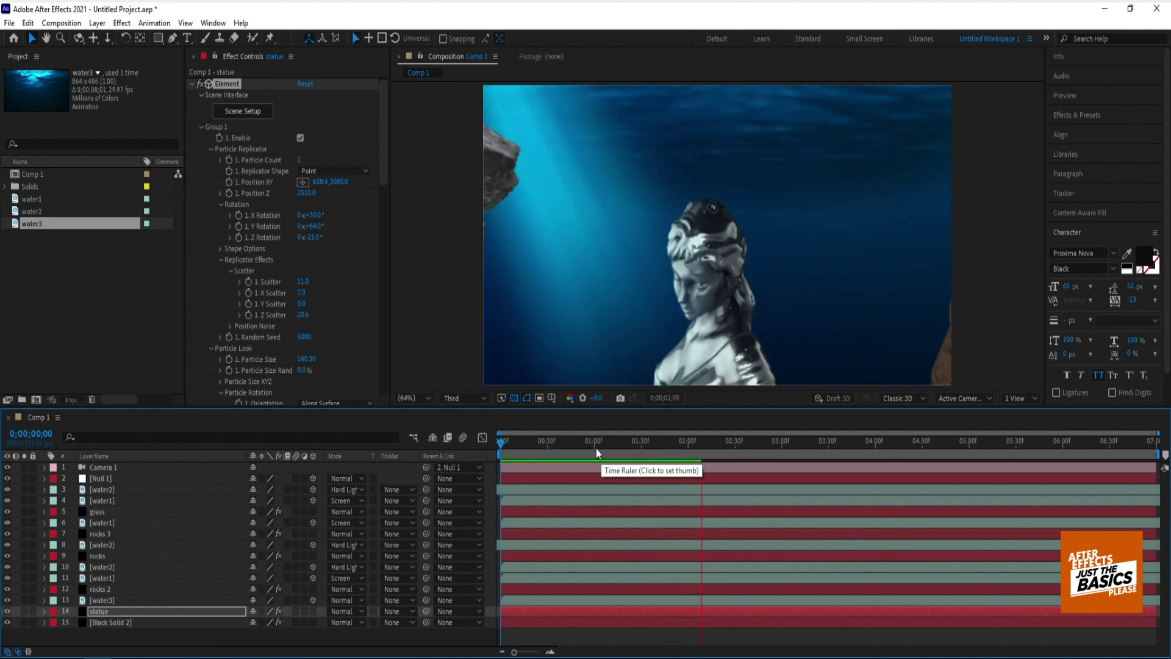
left_click(657, 451)
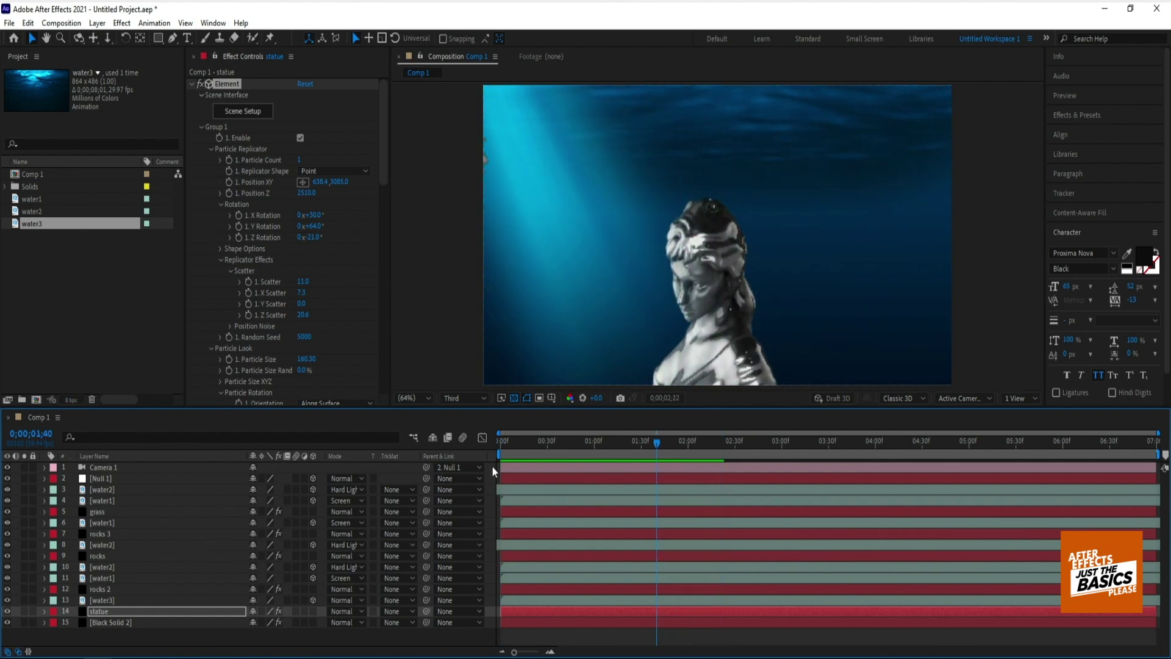
Stop the preview and add Hue/Saturation to the statue with Colorize on, hue 217°, saturation 25.
left_click(501, 450)
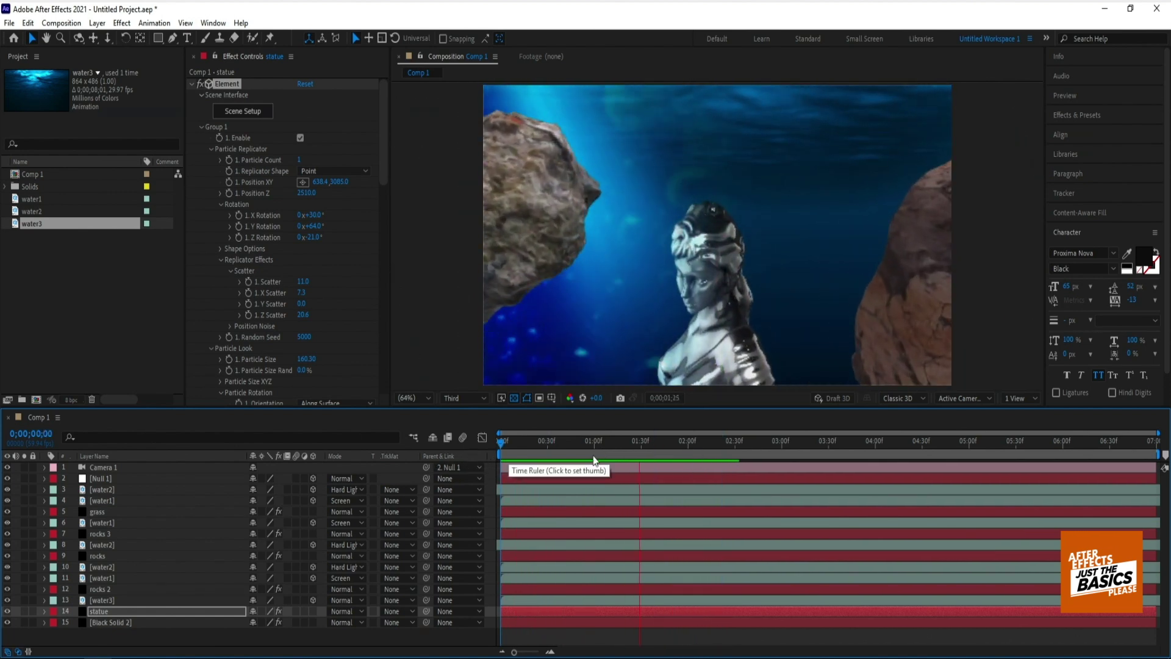
key("space")
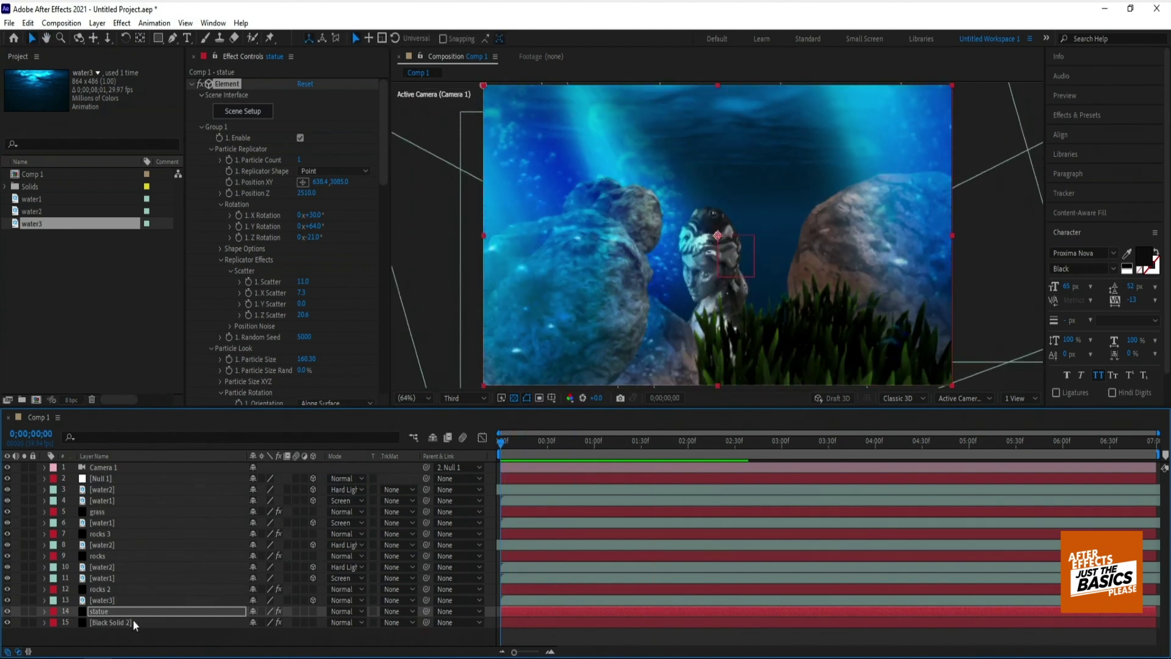
key("Return")
left_click(122, 23)
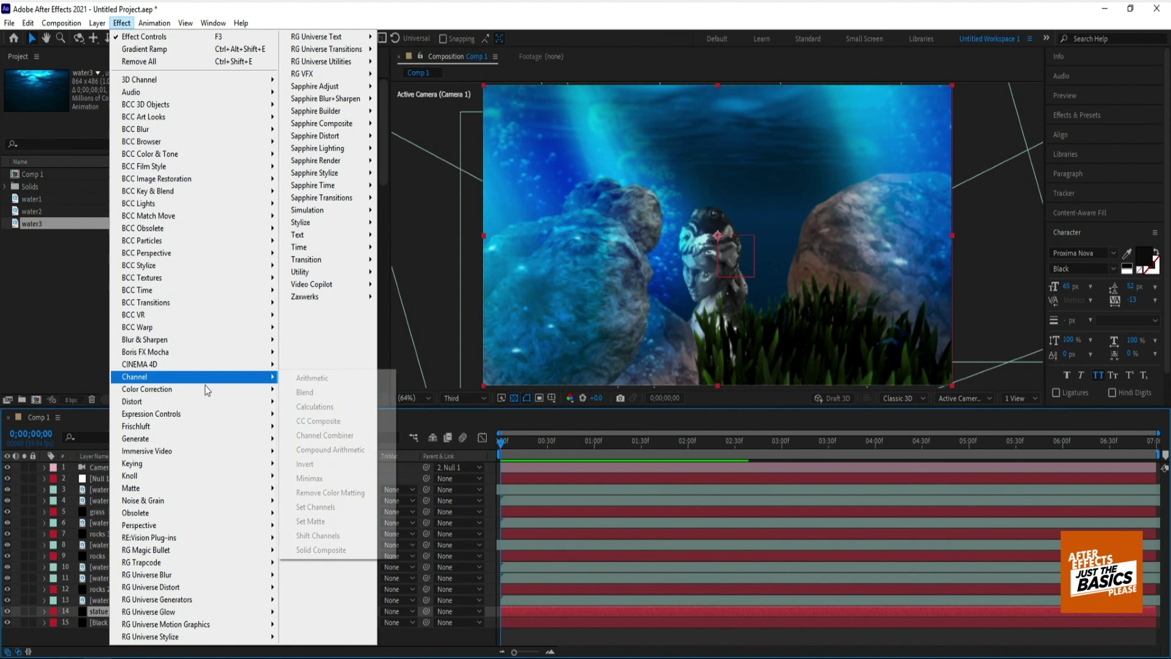
mouse_move(205, 389)
left_click(328, 503)
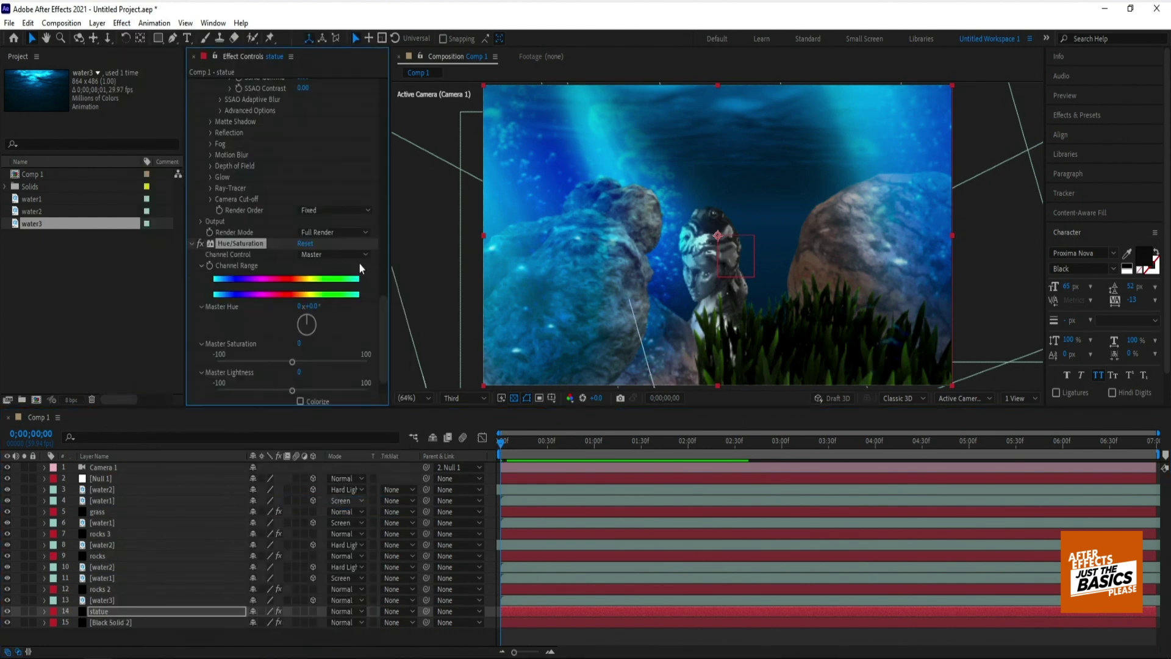
scroll(386, 336, "down", 2)
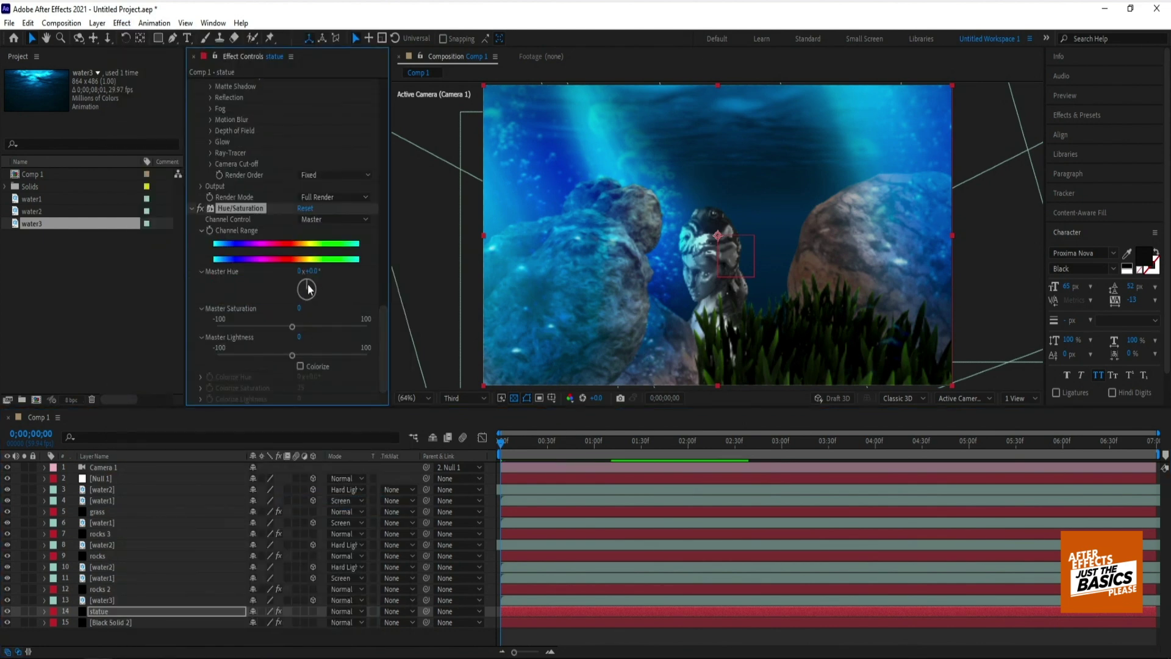
left_click(300, 366)
left_click_drag(308, 377, 356, 372)
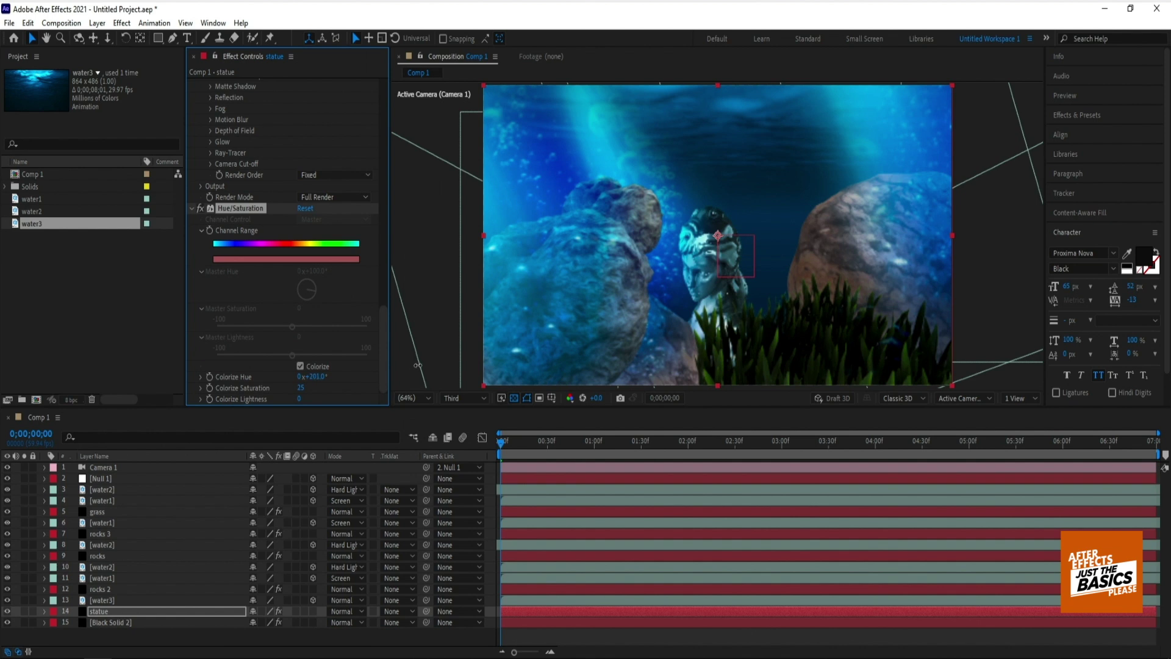
left_click(100, 477)
Keyframe Camera 1's X, Y and Z Rotation and shift the end keyframes later in time.
key("ctrl+Up")
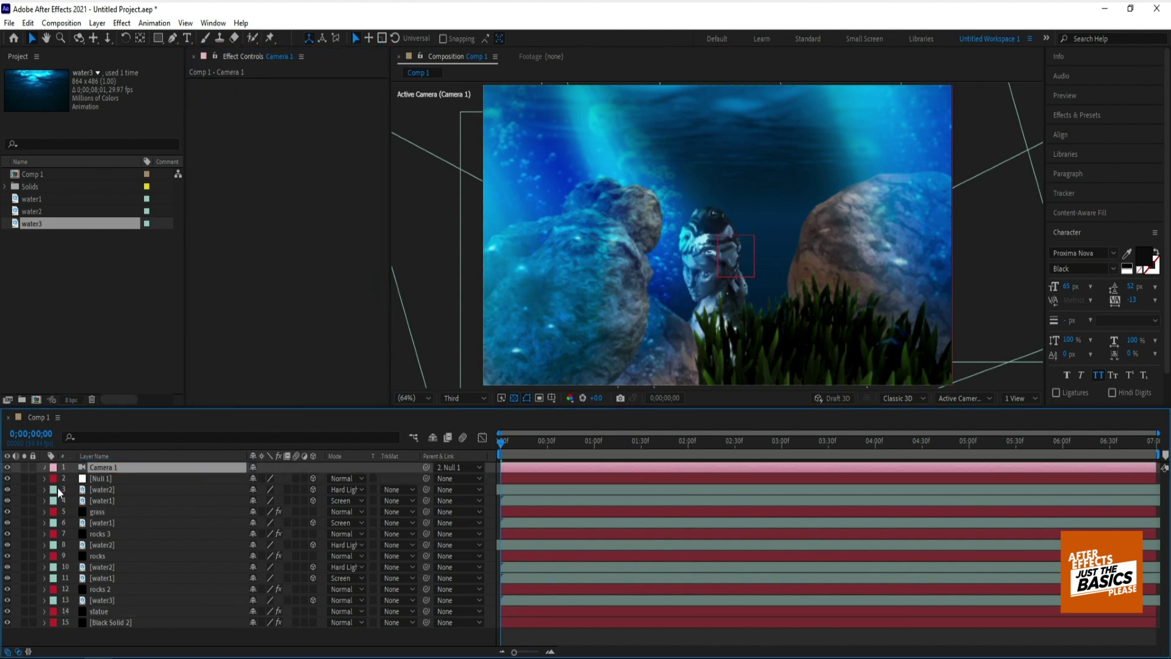
key("ctrl+Right")
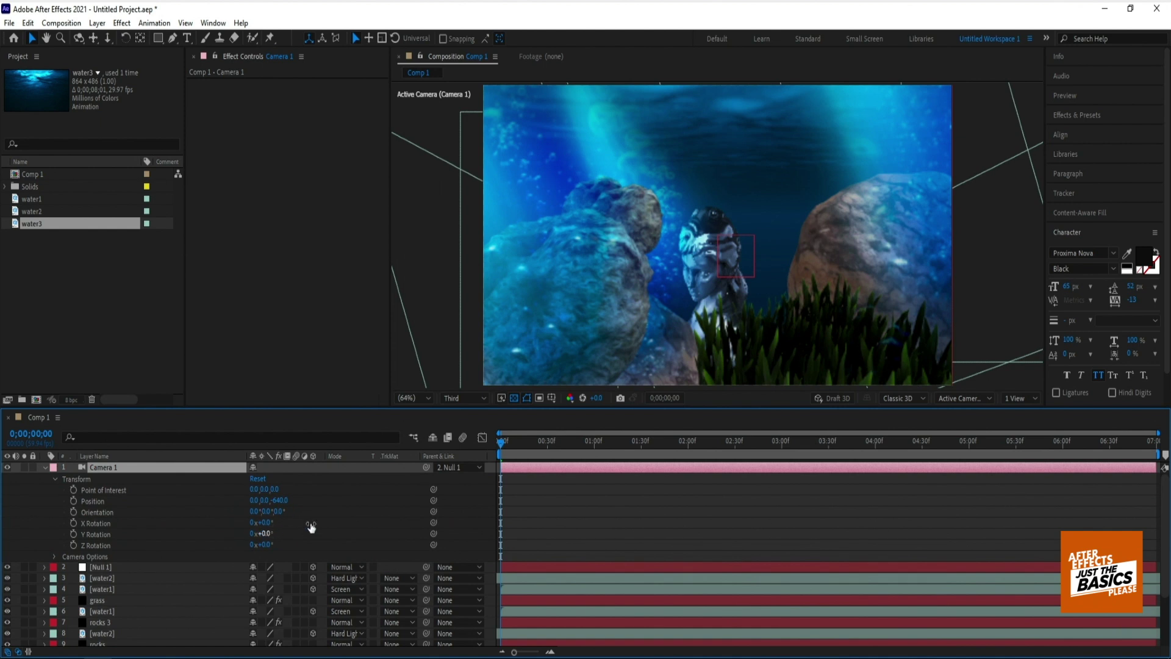
left_click(73, 523)
left_click(73, 534)
left_click(73, 543)
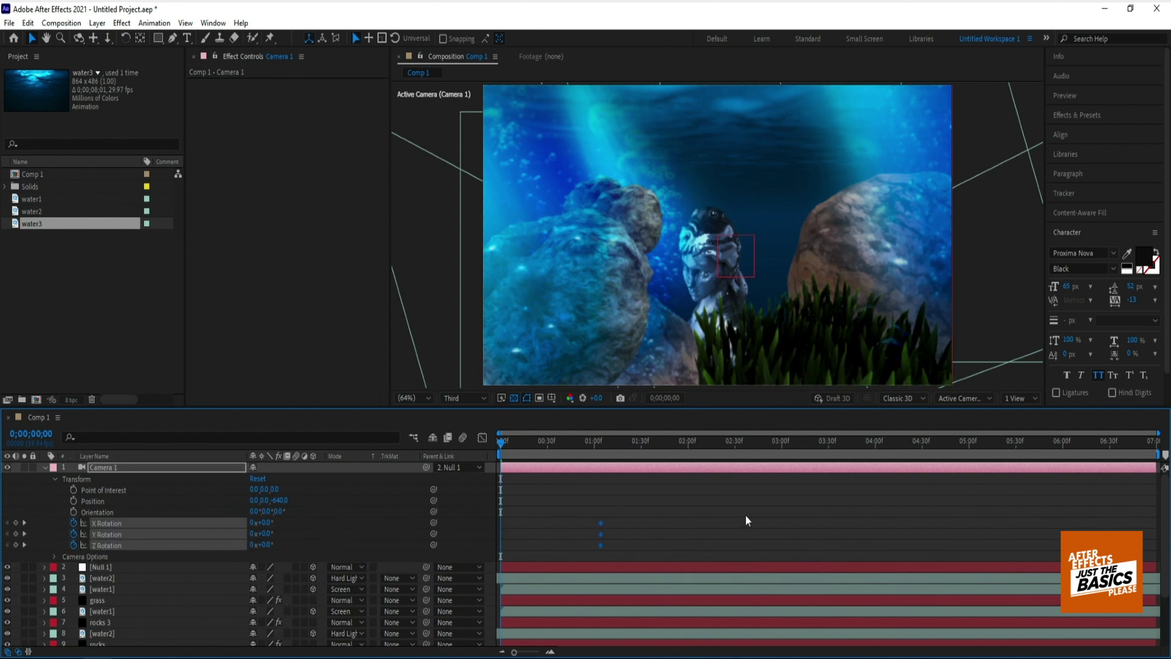
left_click_drag(872, 510, 910, 510)
left_click_drag(537, 440, 761, 441)
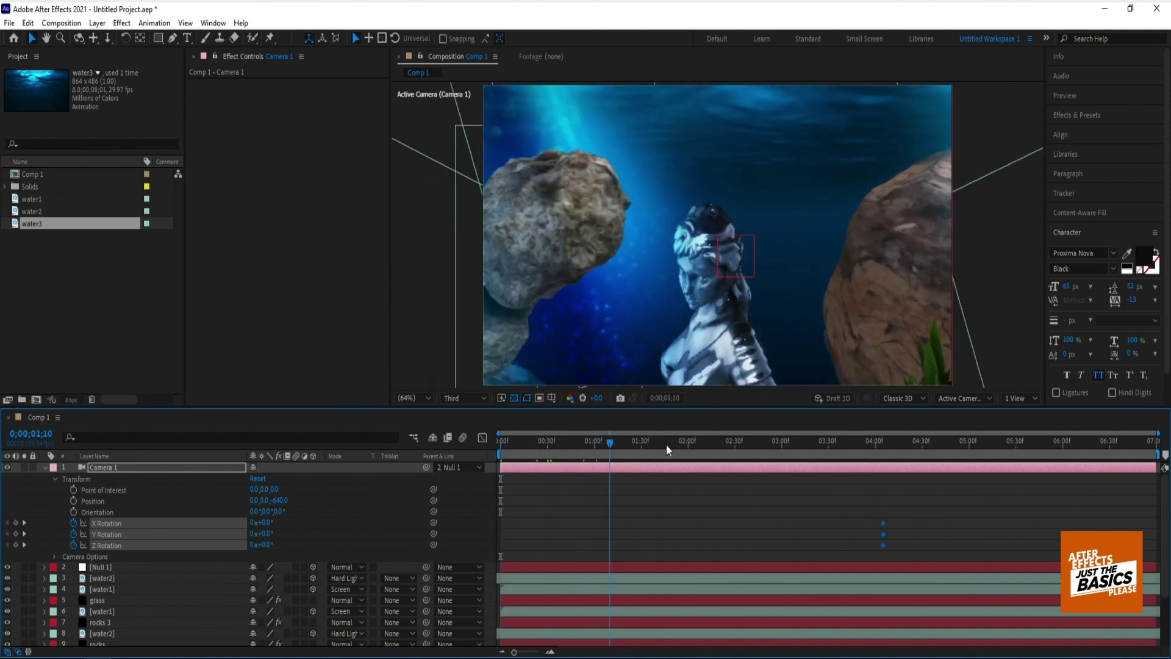
key("Home")
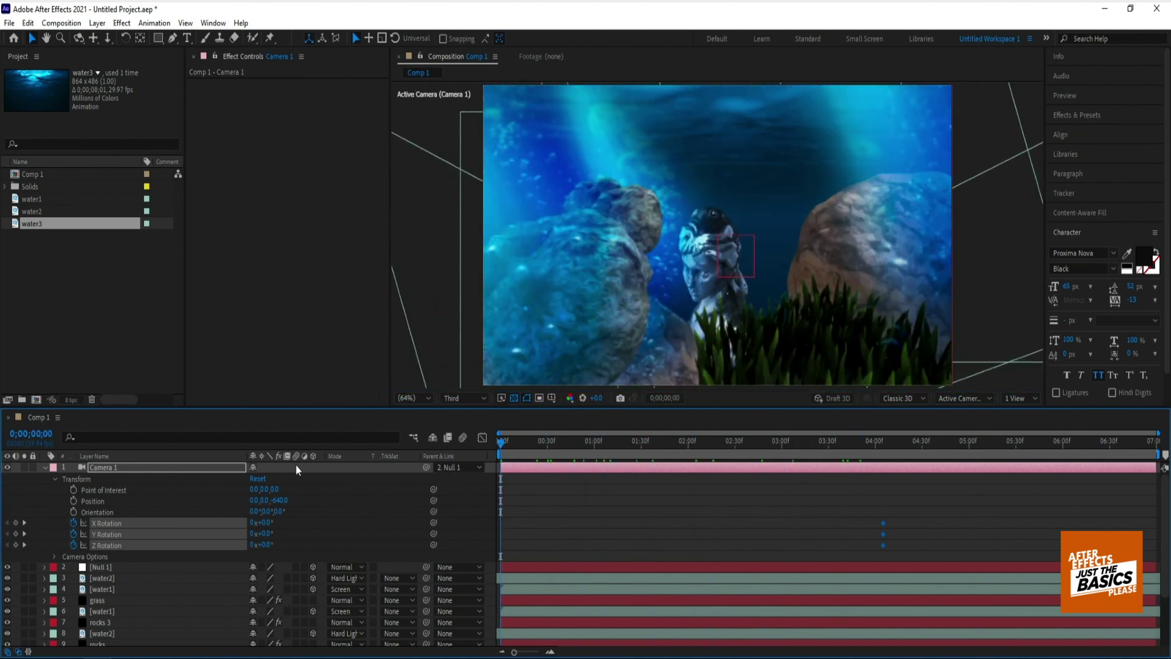
Pull Null 1 in Z depth and set the camera's starting rotations: Z -15°, X -9°, Y adjusted.
left_click(164, 567)
key("alt+shift+p")
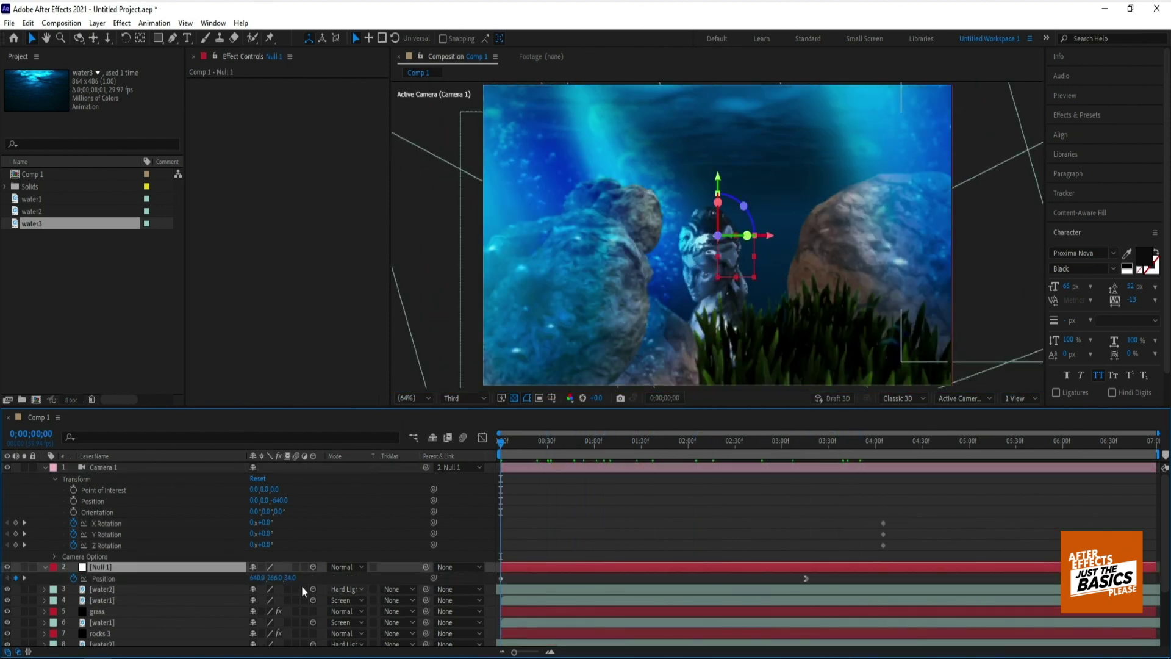
left_click_drag(287, 577, 250, 596)
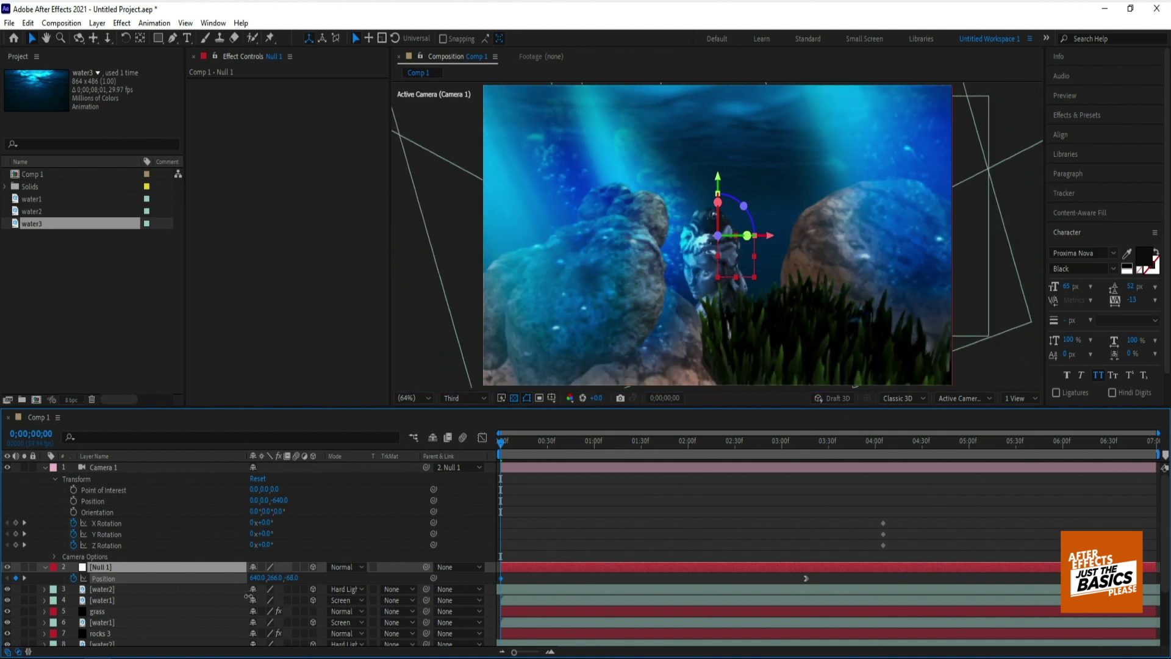
left_click_drag(250, 596, 374, 565)
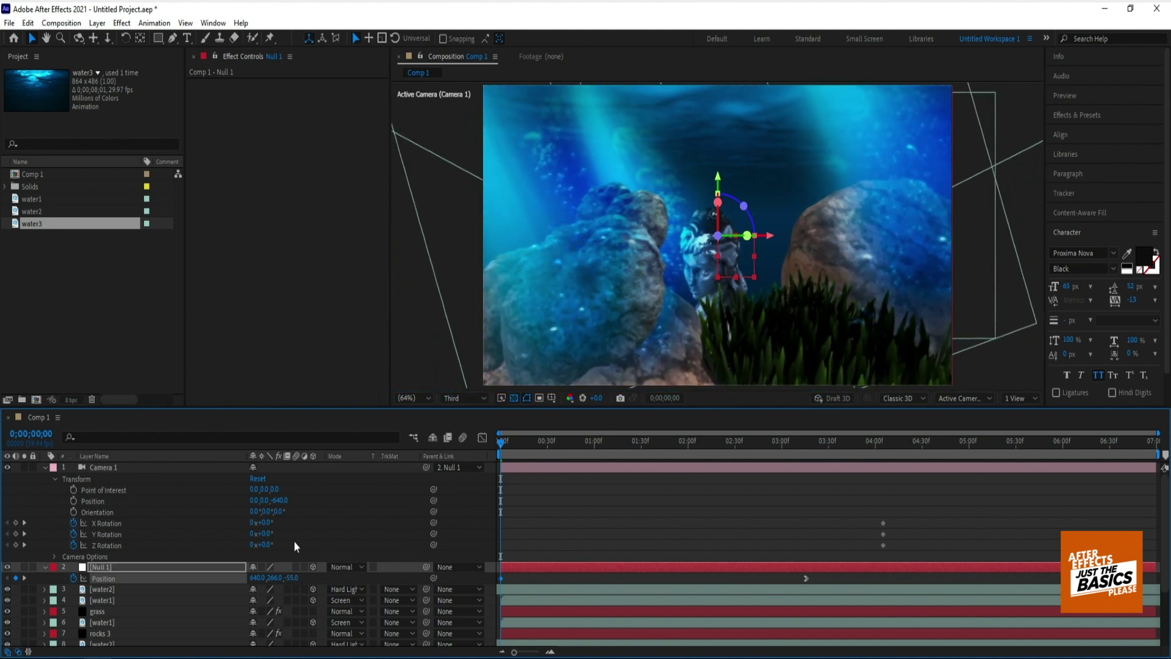
mouse_move(264, 545)
left_mouse_down()
mouse_move(282, 543)
mouse_move(255, 535)
mouse_move(279, 537)
left_mouse_up()
mouse_move(280, 536)
left_mouse_down()
mouse_move(289, 534)
mouse_move(264, 524)
left_mouse_up()
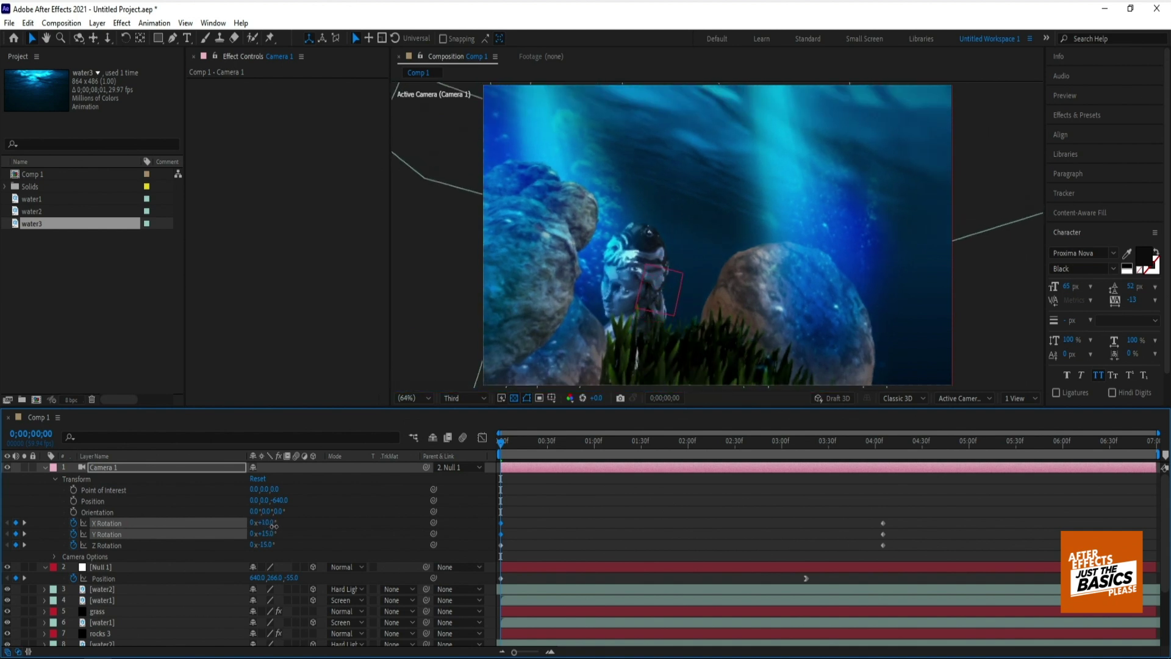
left_click_drag(267, 528, 267, 529)
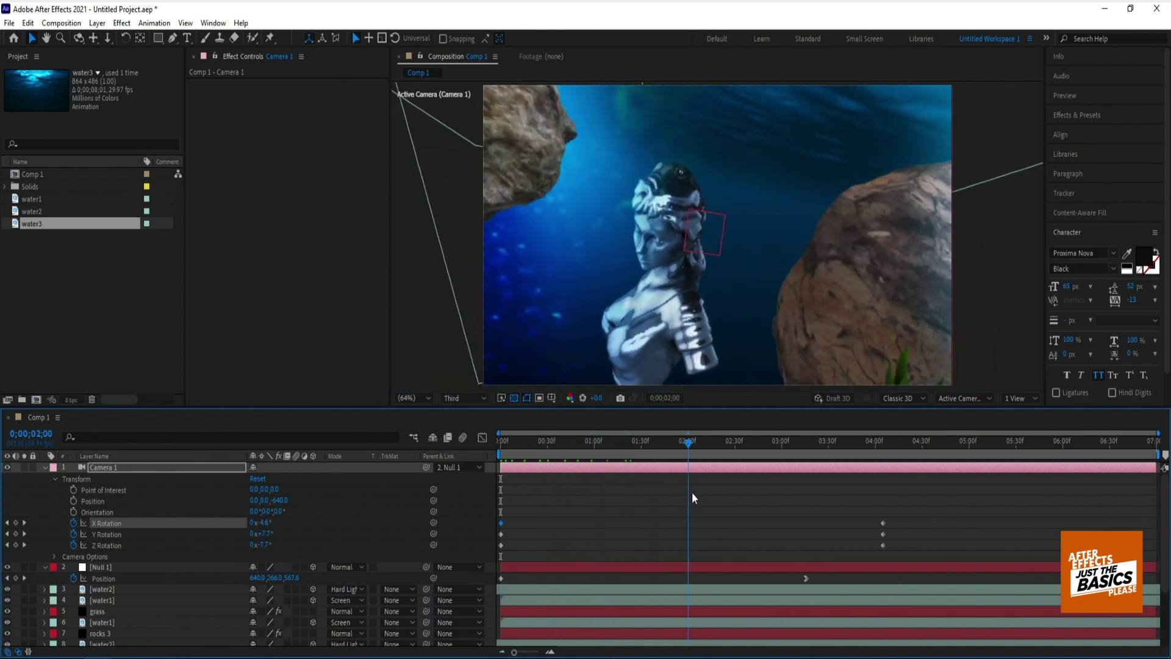
left_click(46, 468)
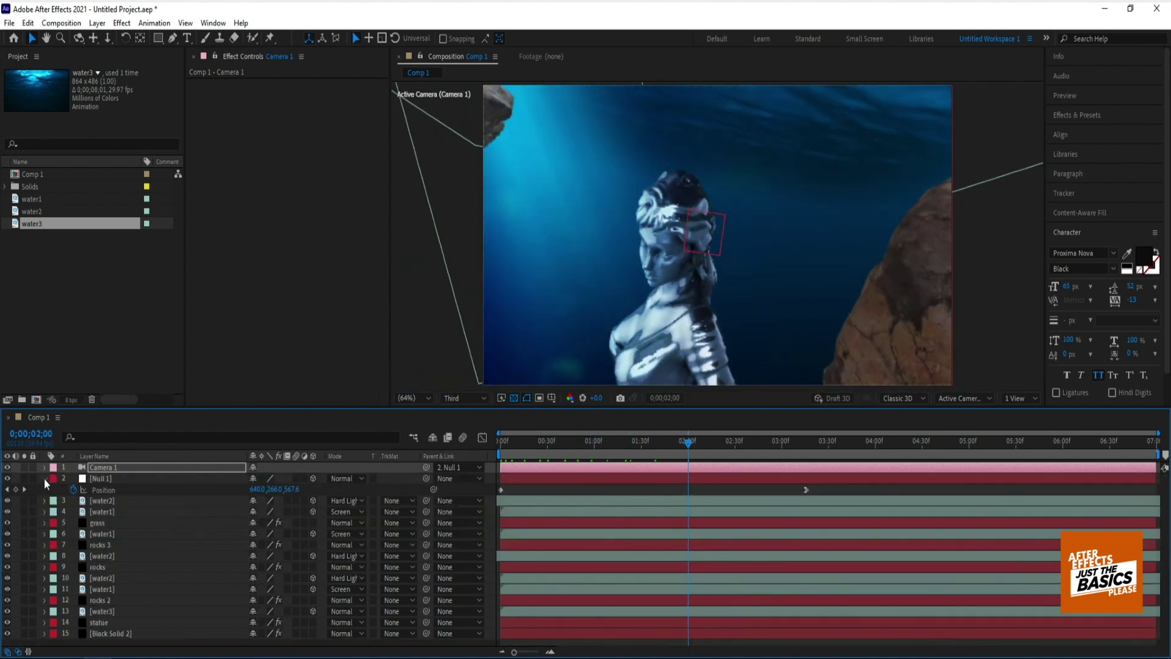
Add rock_02 below the statue, rock_03 pushed back on Z, and a second rock_02 to its scene.
left_click(46, 479)
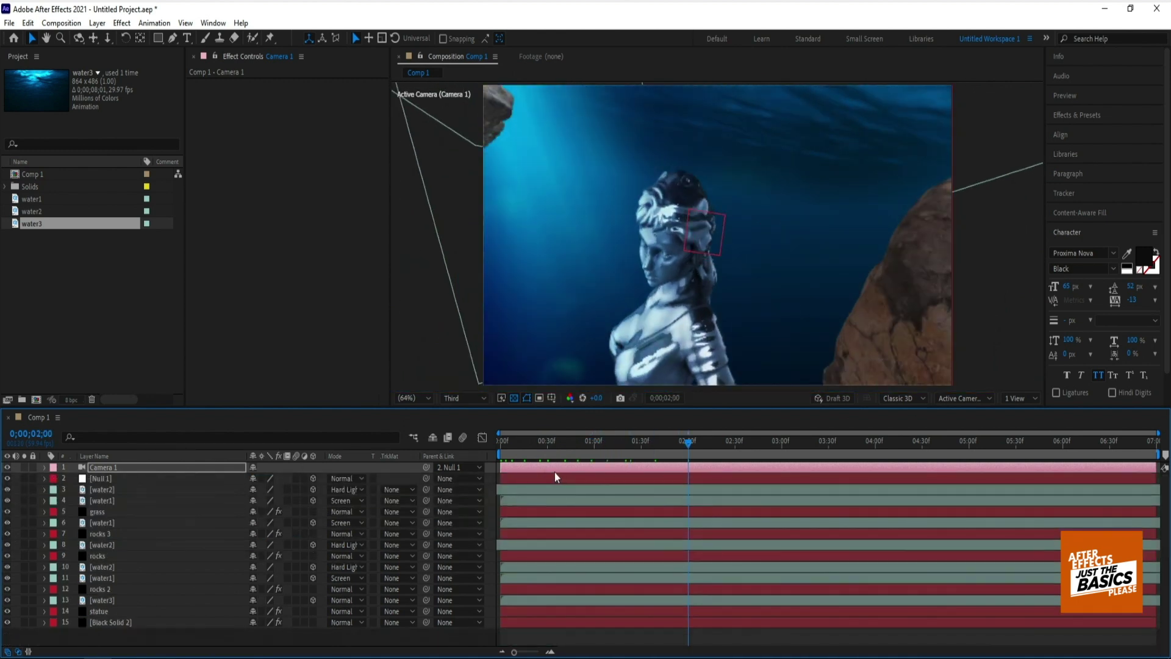
left_click(113, 612)
left_click(256, 120)
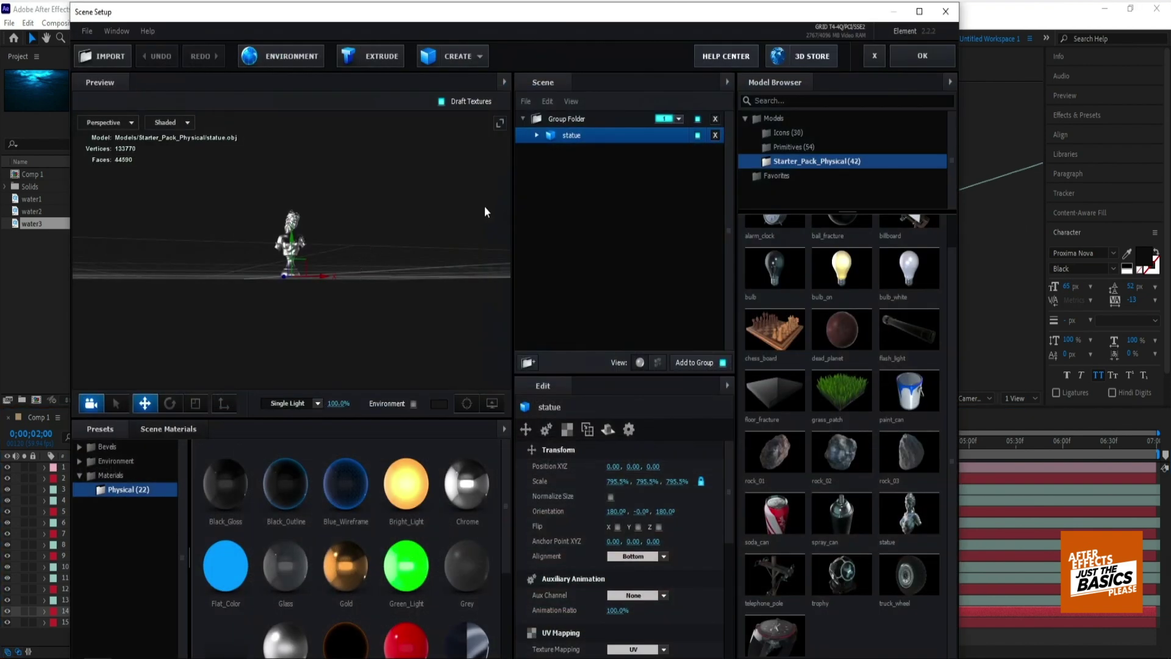
left_click_drag(486, 212, 447, 249)
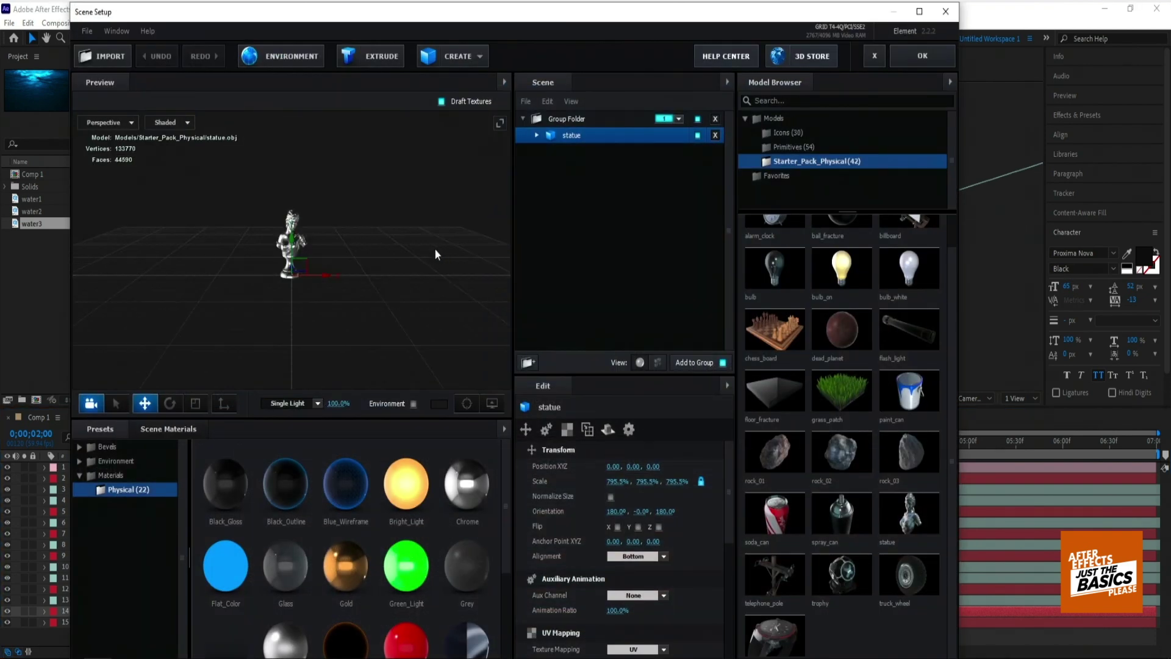
left_click(846, 454)
left_click_drag(293, 237, 300, 273)
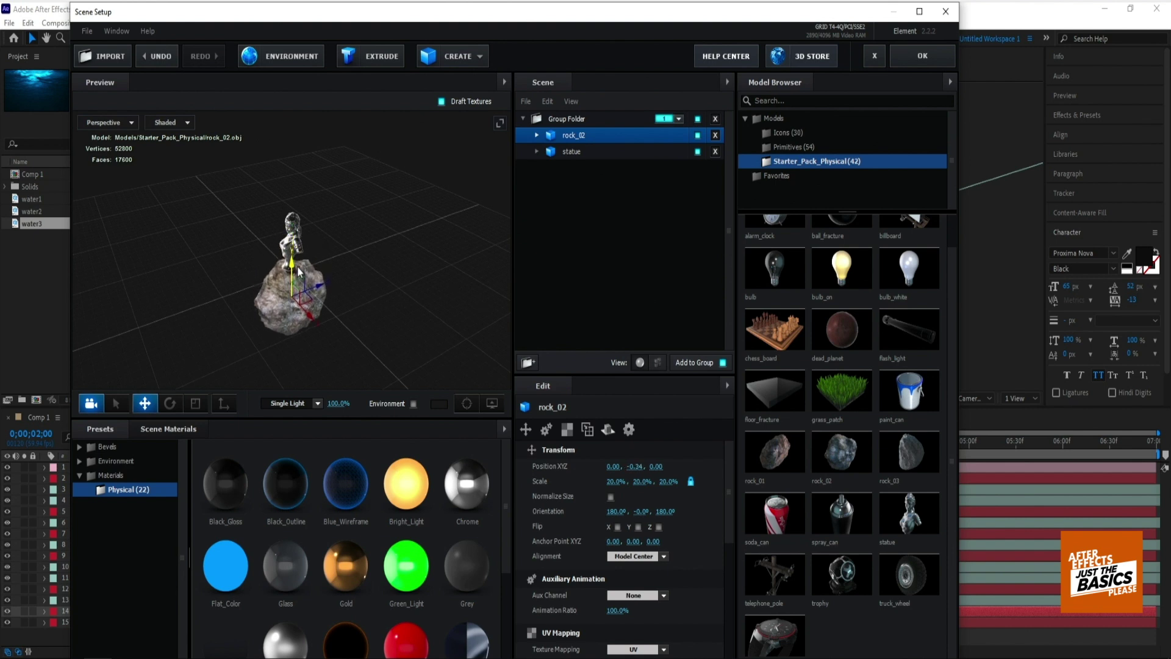
left_click(914, 461)
left_click_drag(323, 268, 358, 260)
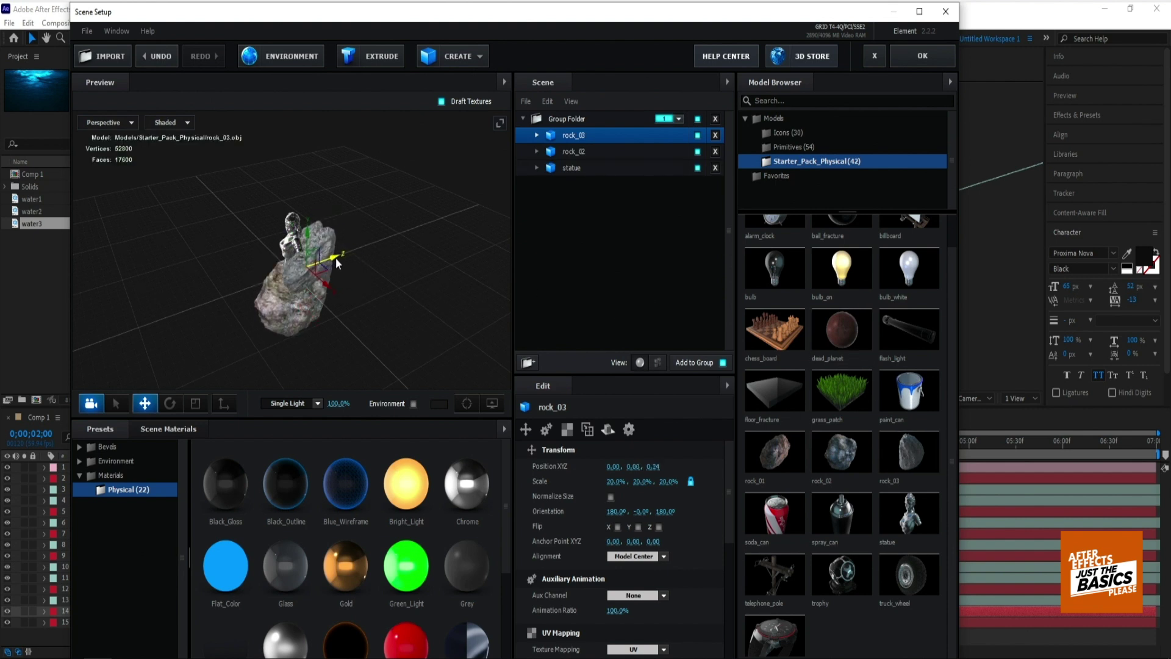
left_click(835, 447)
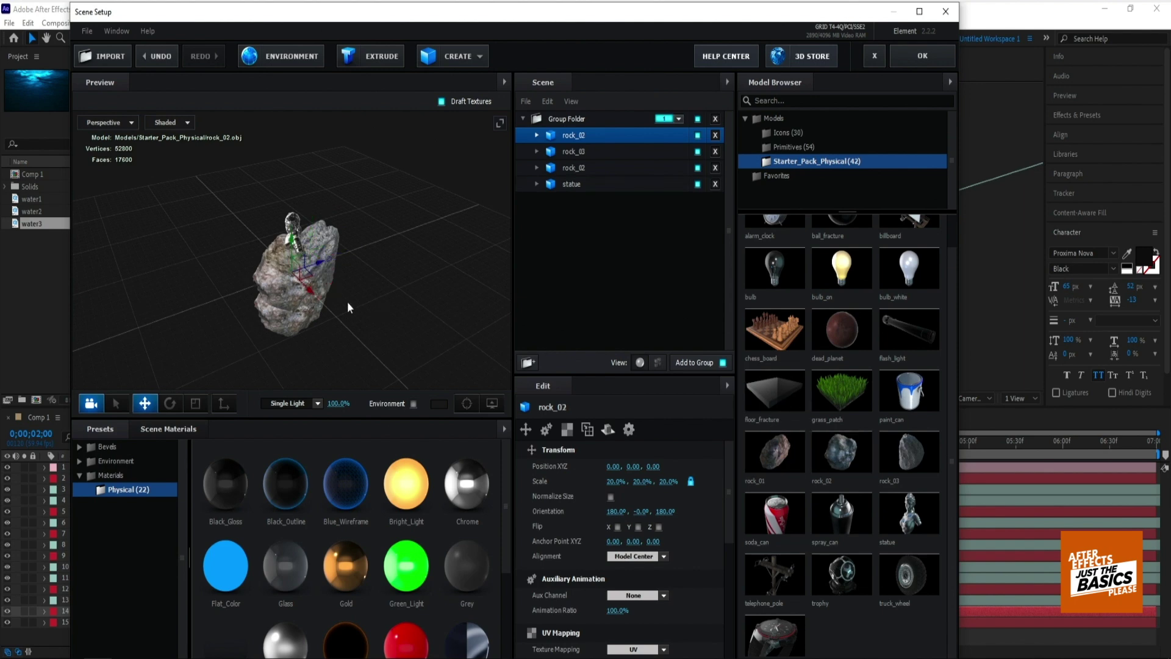